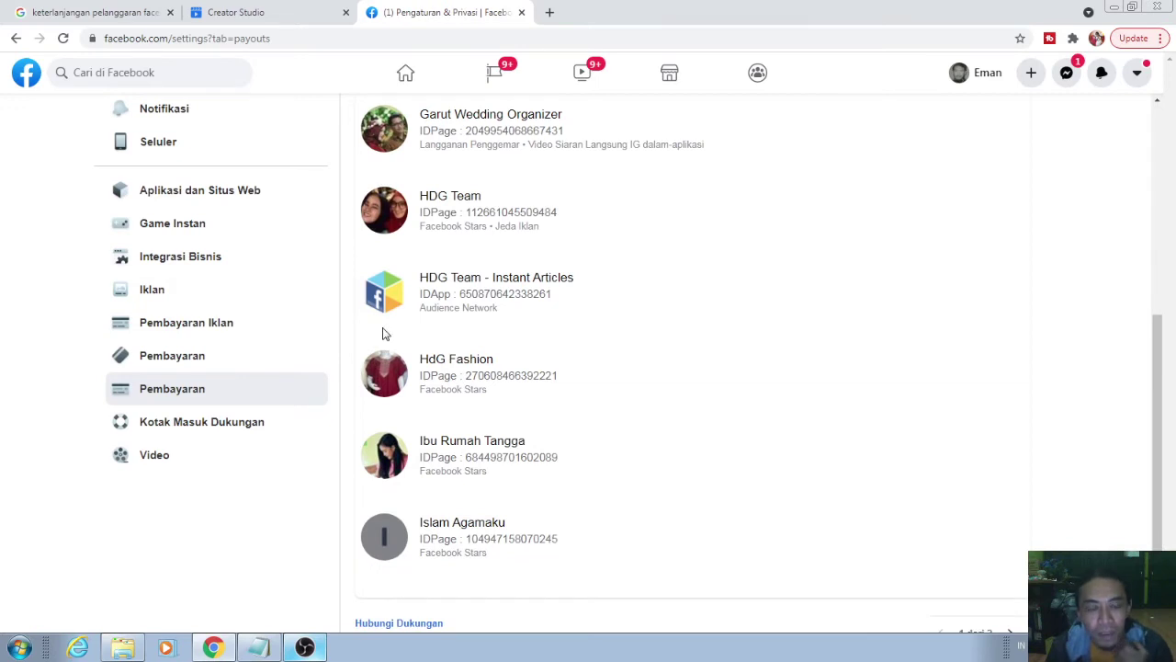
- Browse the second page of linked pages and the Pembayaran history, then go to Creator Studio's payout settings
{"action": "scroll", "coordinate": [384, 334], "scroll_direction": "down", "scroll_amount": 2}
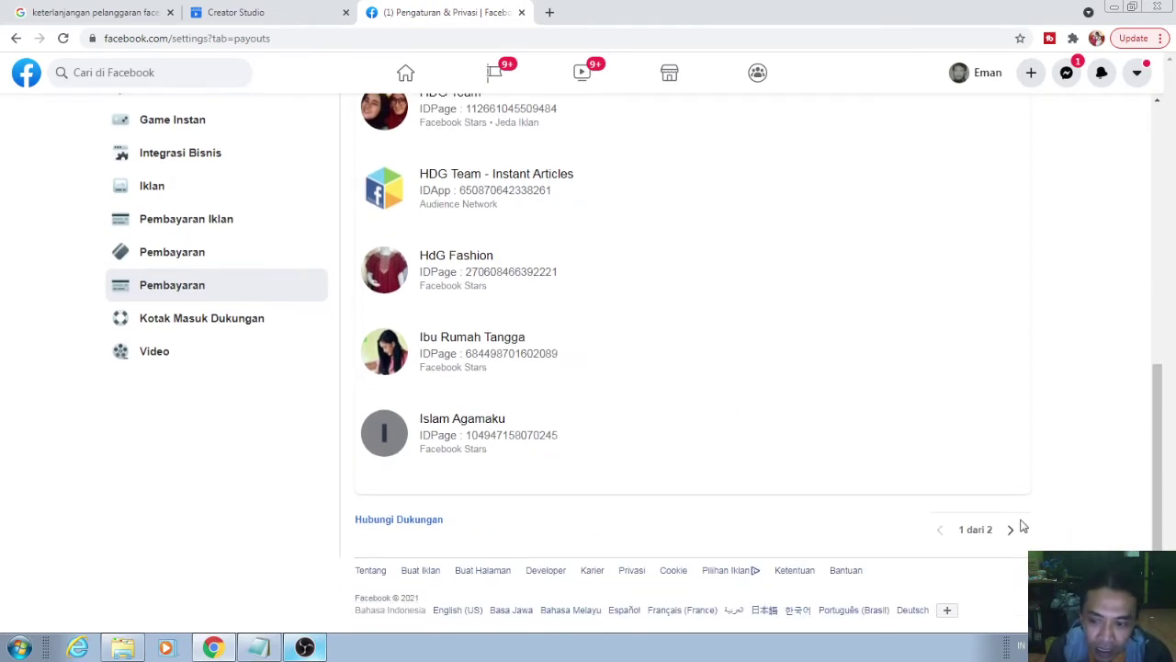
{"action": "left_click", "coordinate": [1008, 531]}
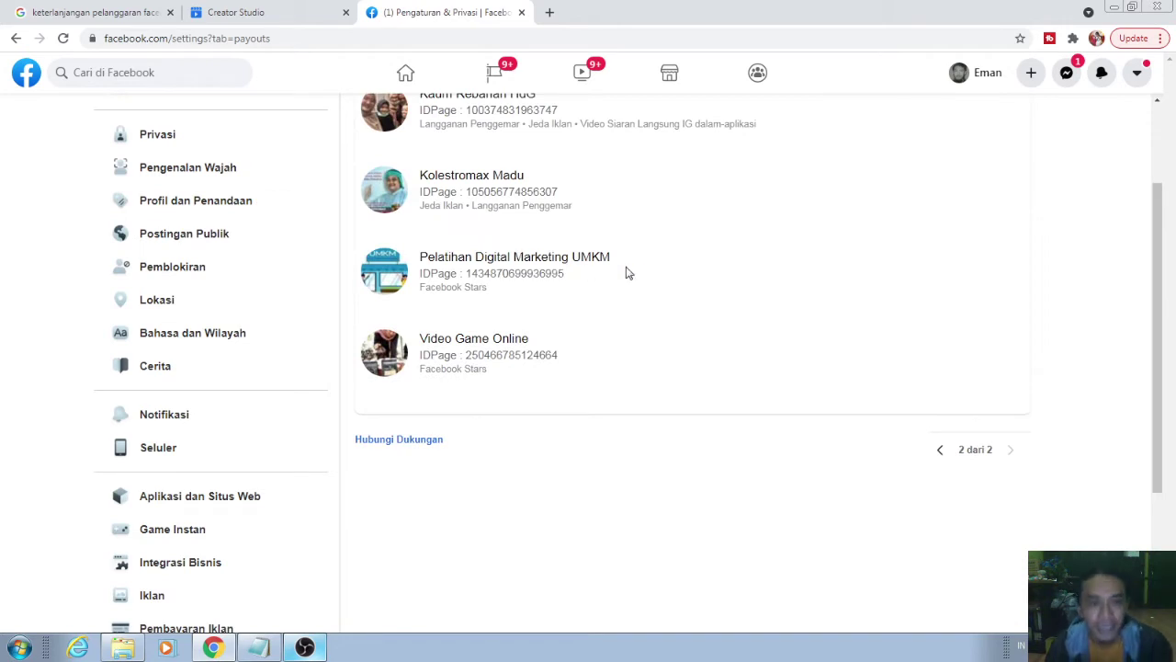
{"action": "scroll", "coordinate": [627, 273], "scroll_direction": "up", "scroll_amount": 3}
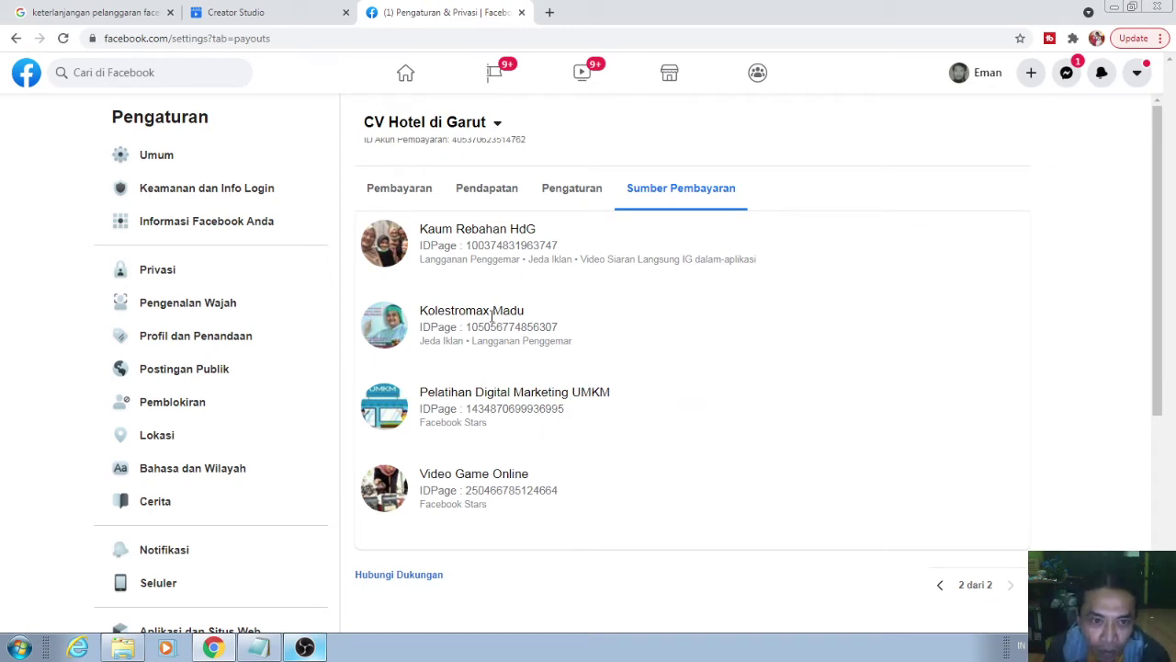
{"action": "left_click", "coordinate": [421, 194]}
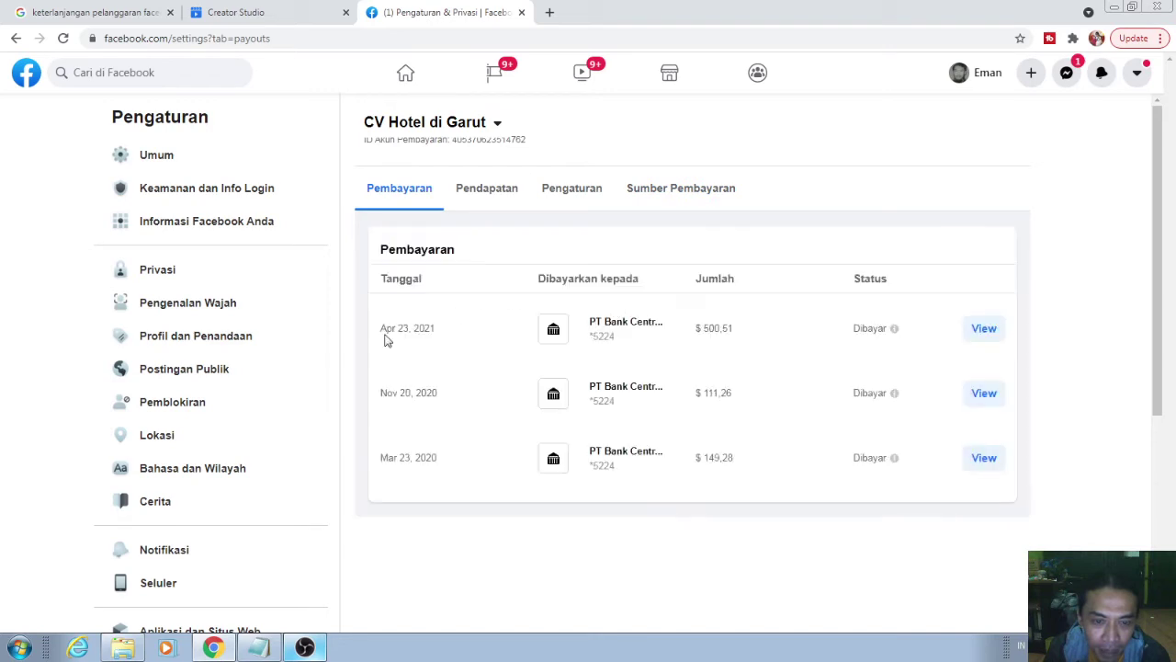
{"action": "left_click", "coordinate": [671, 204]}
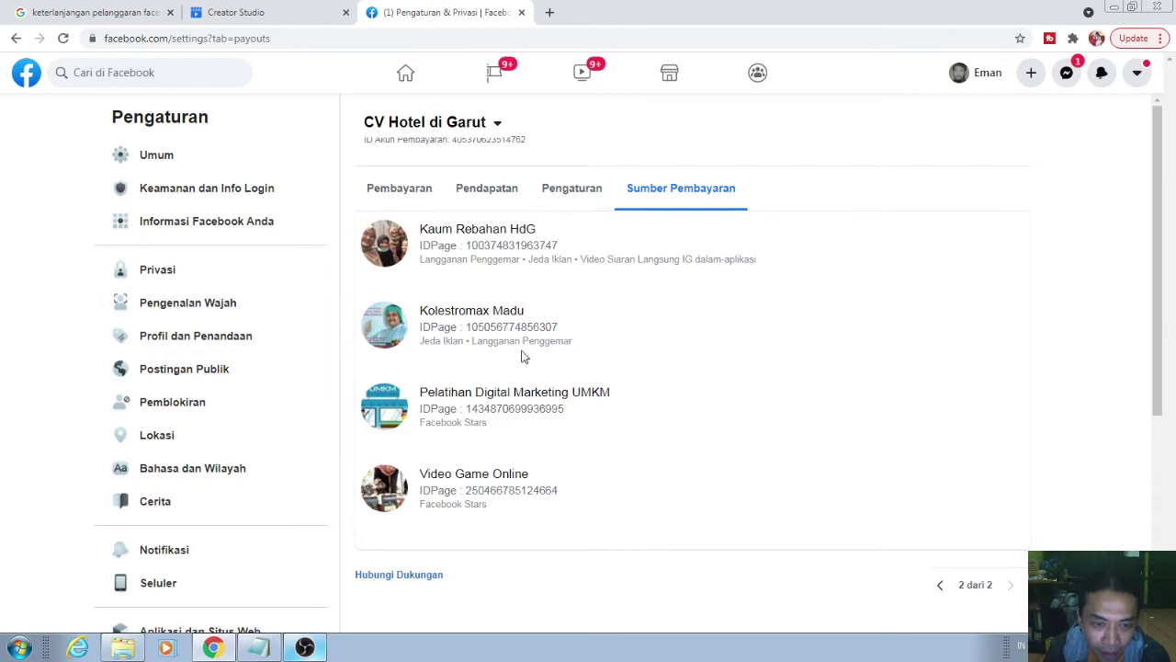
{"action": "left_click", "coordinate": [284, 15]}
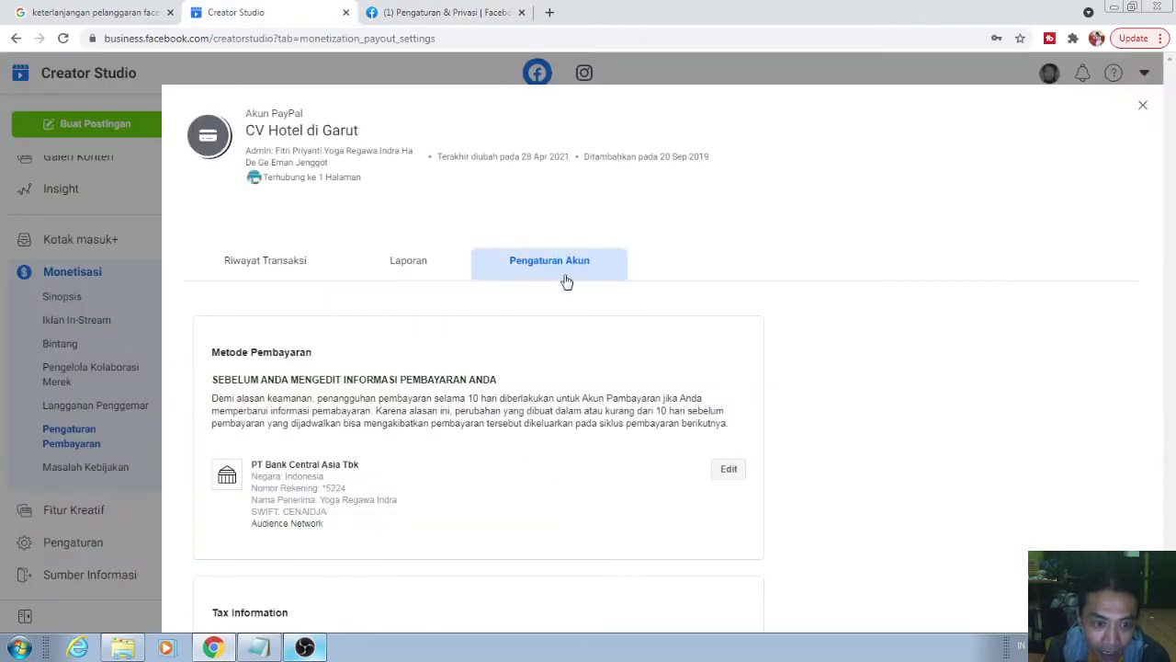
- Edit the payout bank under Pengaturan Akun, keeping Indonesia as the Negara Bank
{"action": "scroll", "coordinate": [456, 401], "scroll_direction": "down", "scroll_amount": 1}
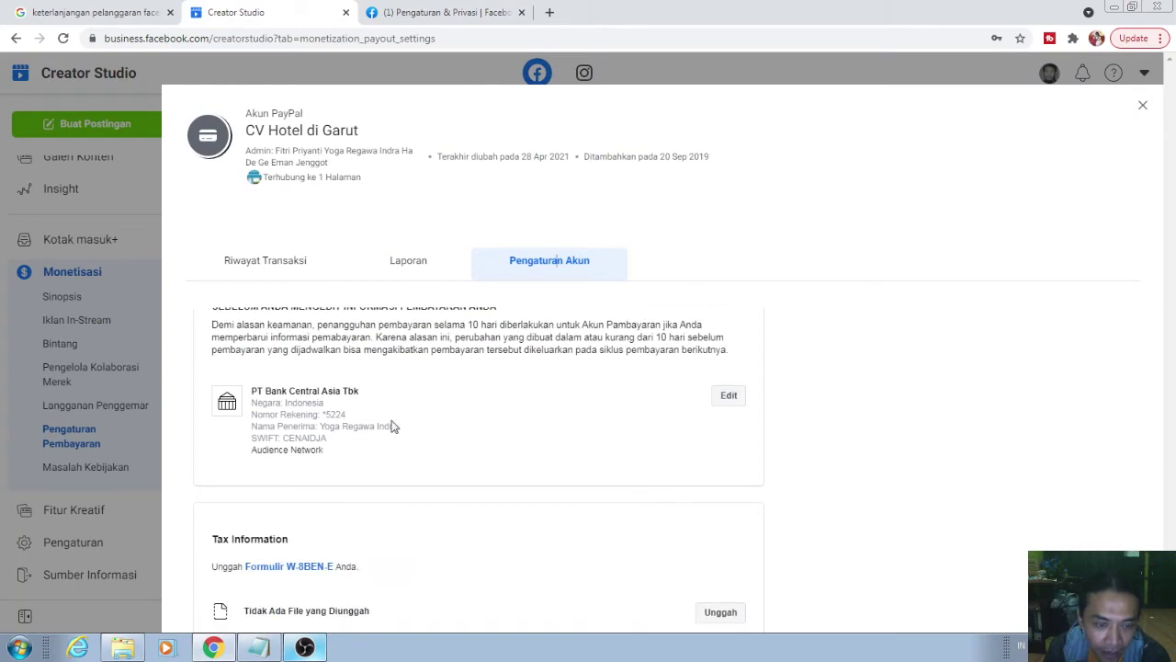
{"action": "scroll", "coordinate": [480, 386], "scroll_direction": "up", "scroll_amount": 1}
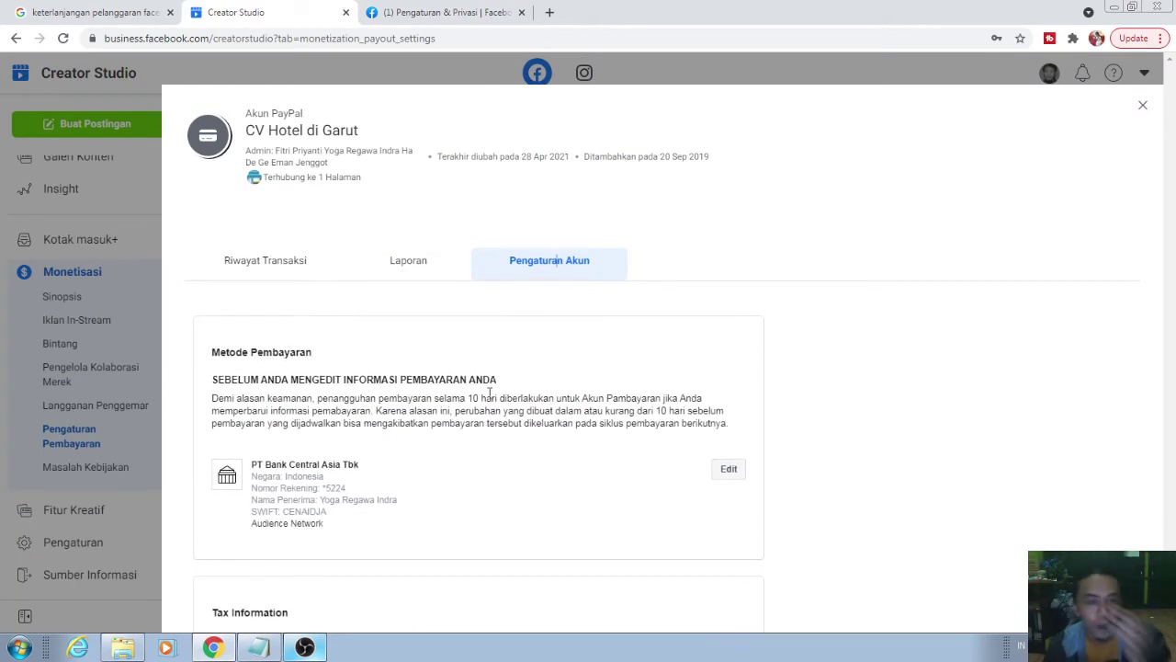
{"action": "left_click", "coordinate": [740, 477]}
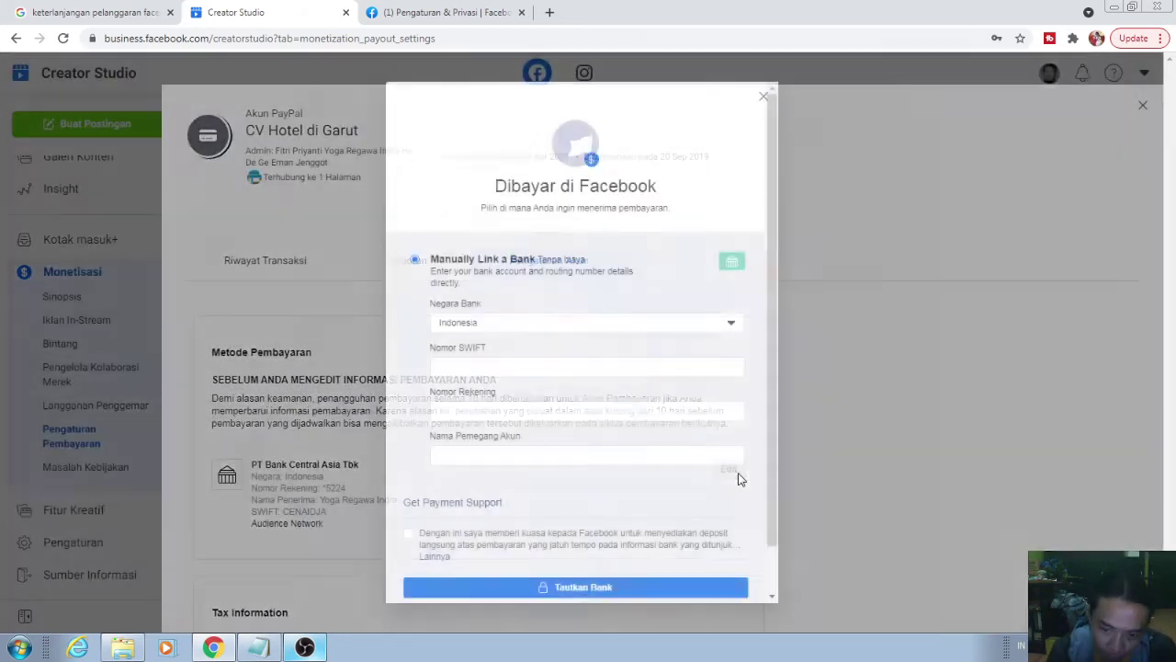
{"action": "left_click", "coordinate": [538, 325]}
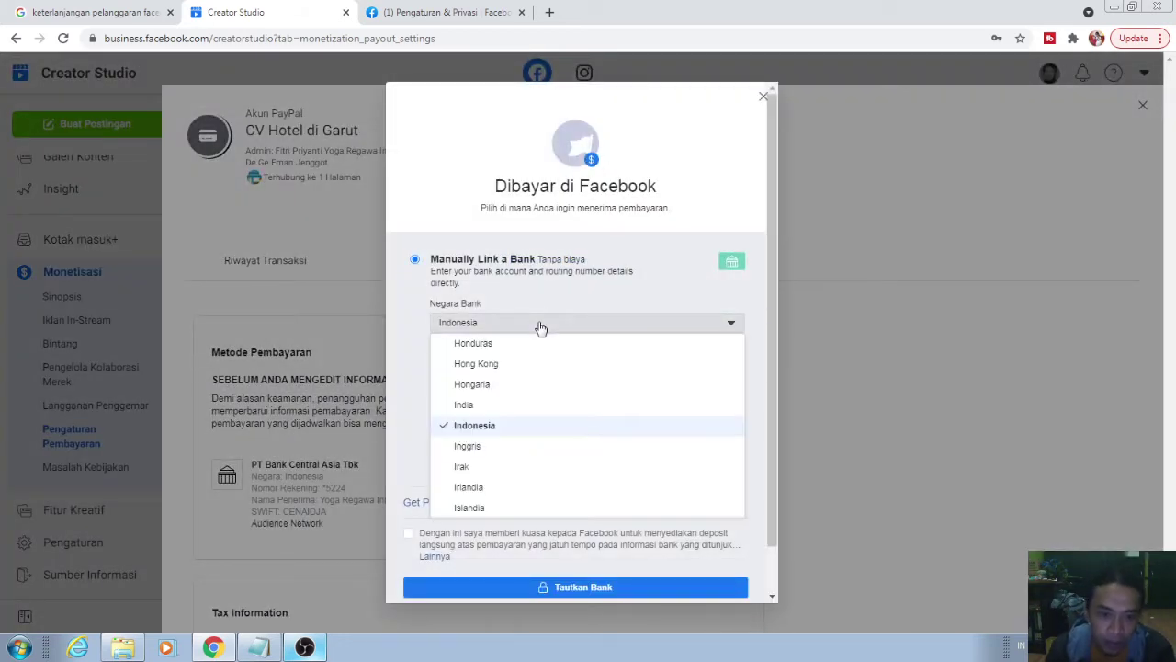
{"action": "left_click", "coordinate": [538, 326]}
{"action": "left_click", "coordinate": [28, 9]}
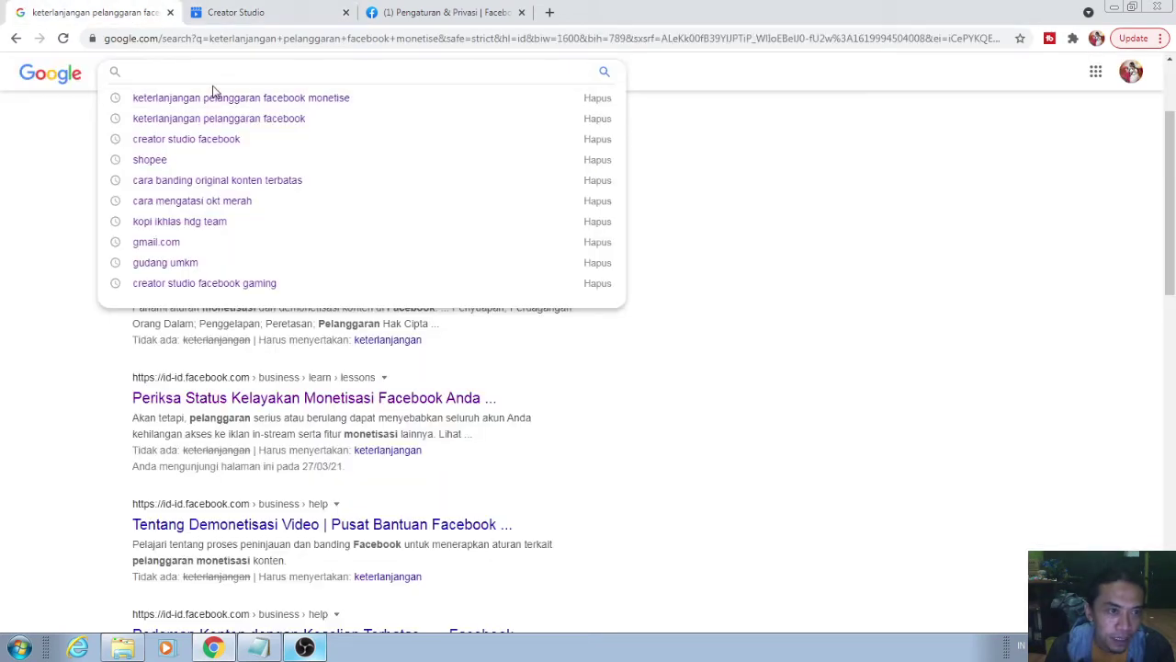
- Search Google for 'swift bank mandiri' and copy the SWIFT code BMRIIDJA
{"action": "type", "text": "swift "}
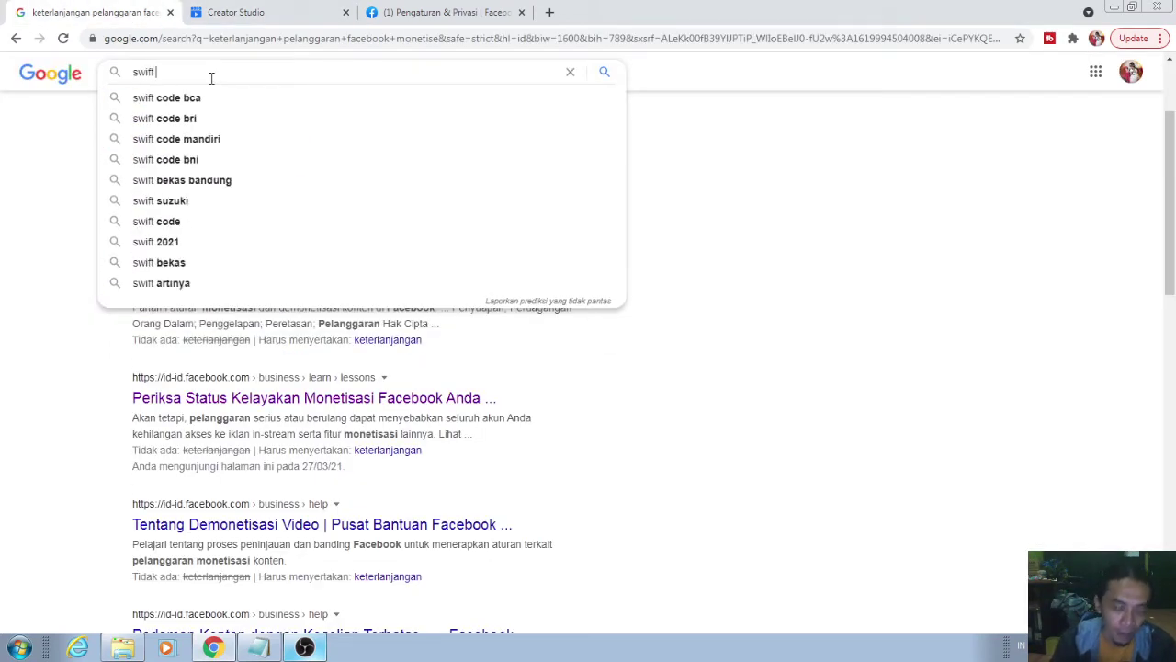
{"action": "type", "text": "bank mandiri"}
{"action": "key", "text": "Return"}
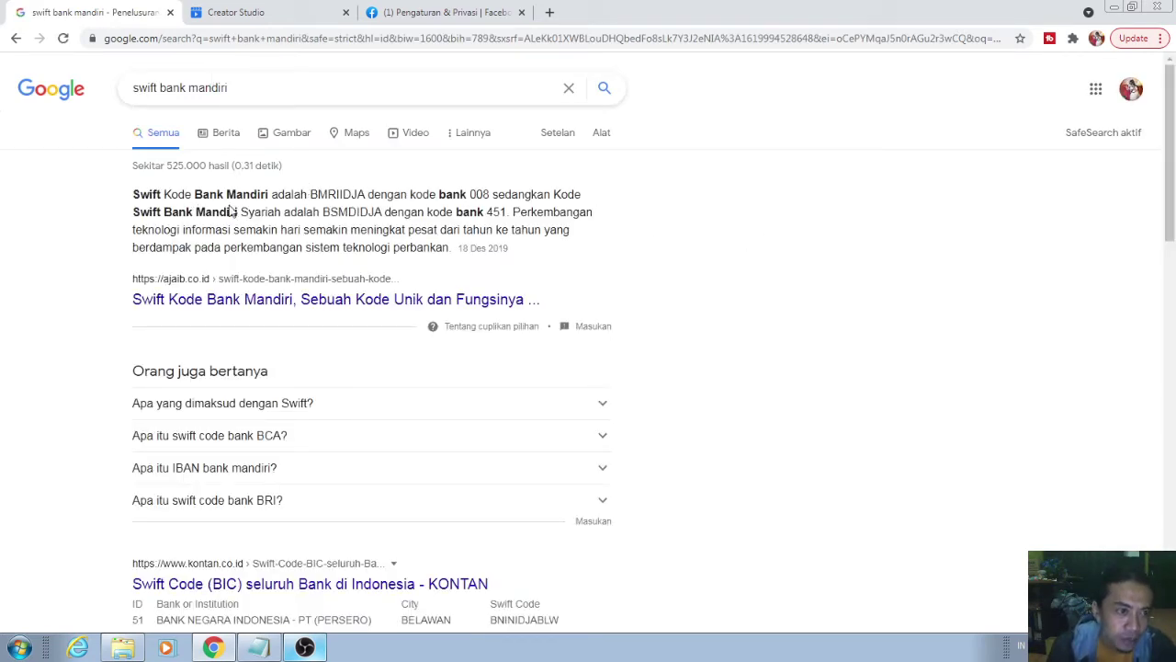
{"action": "left_click_drag", "start_coordinate": [310, 194], "coordinate": [367, 194]}
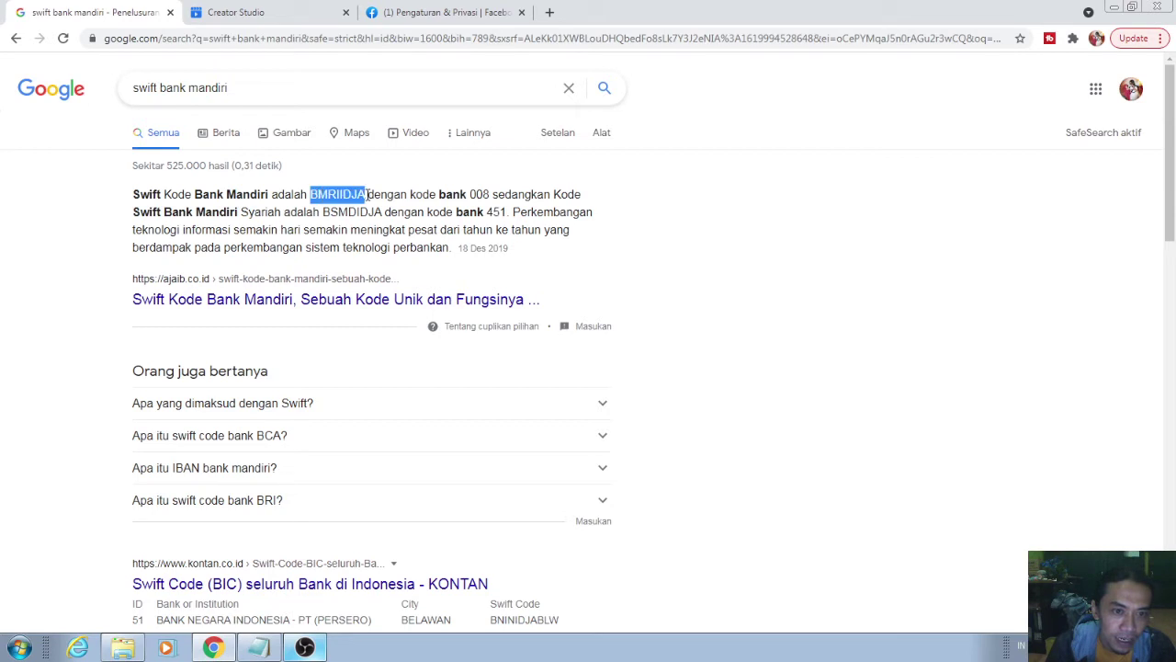
{"action": "right_click", "coordinate": [367, 196]}
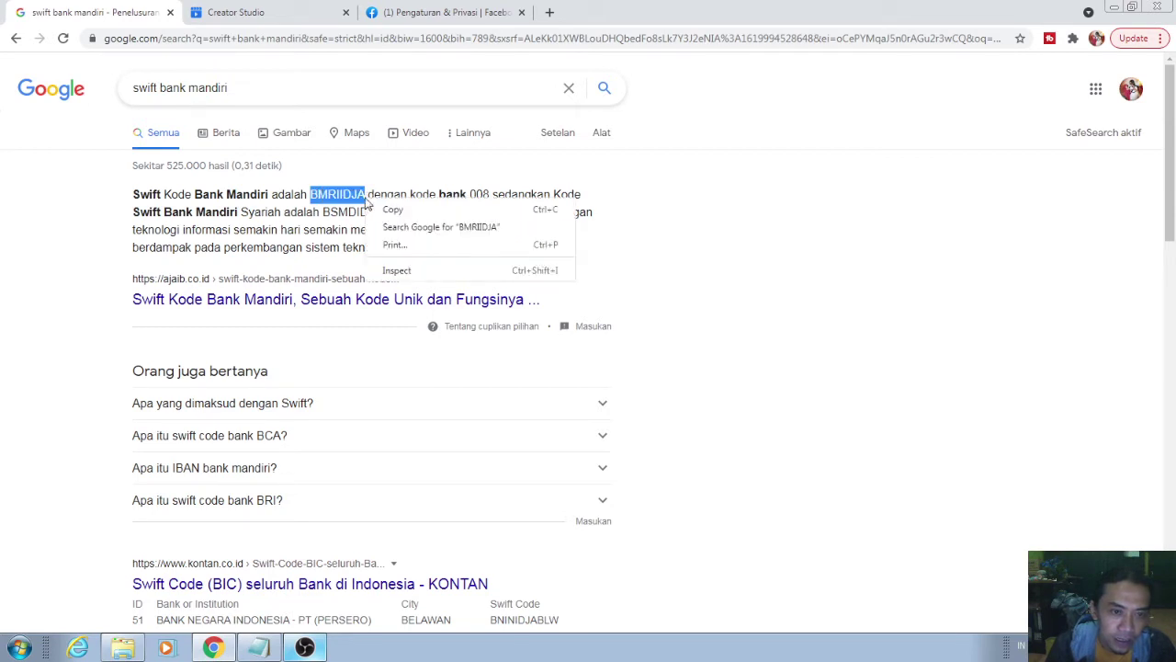
{"action": "left_click", "coordinate": [397, 210]}
{"action": "left_click", "coordinate": [426, 26]}
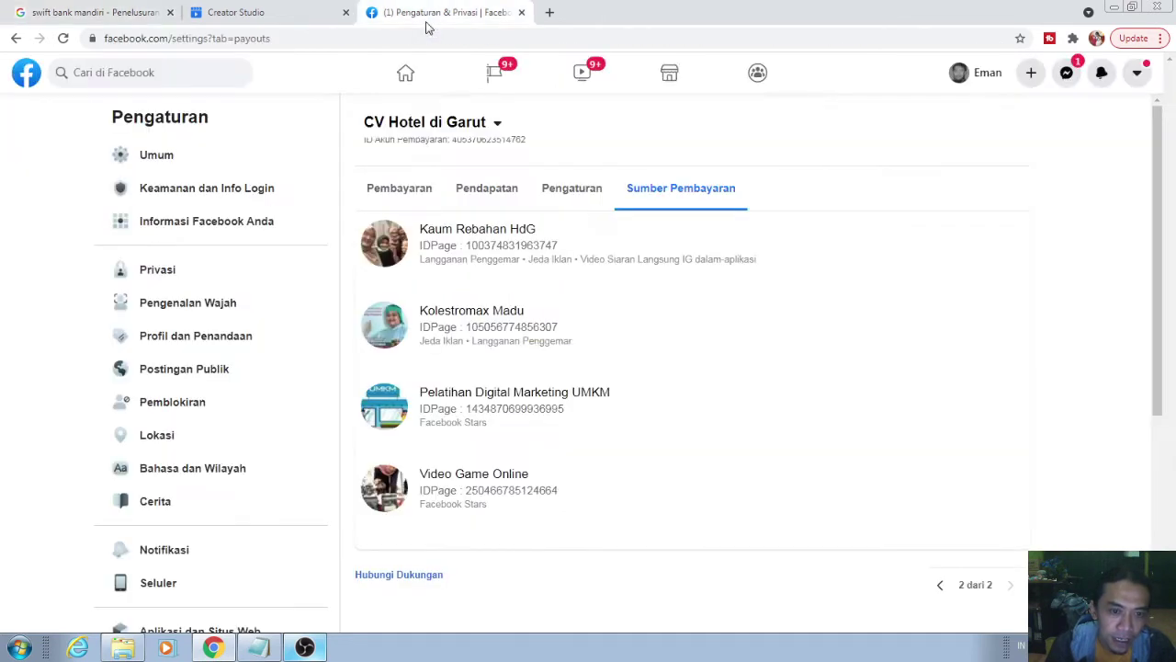
- Link the bank with SWIFT BMRIIDJA, the account number, and holder 'Hotel di Garut', accepting the consent box
{"action": "left_click", "coordinate": [271, 11]}
{"action": "left_click", "coordinate": [478, 363]}
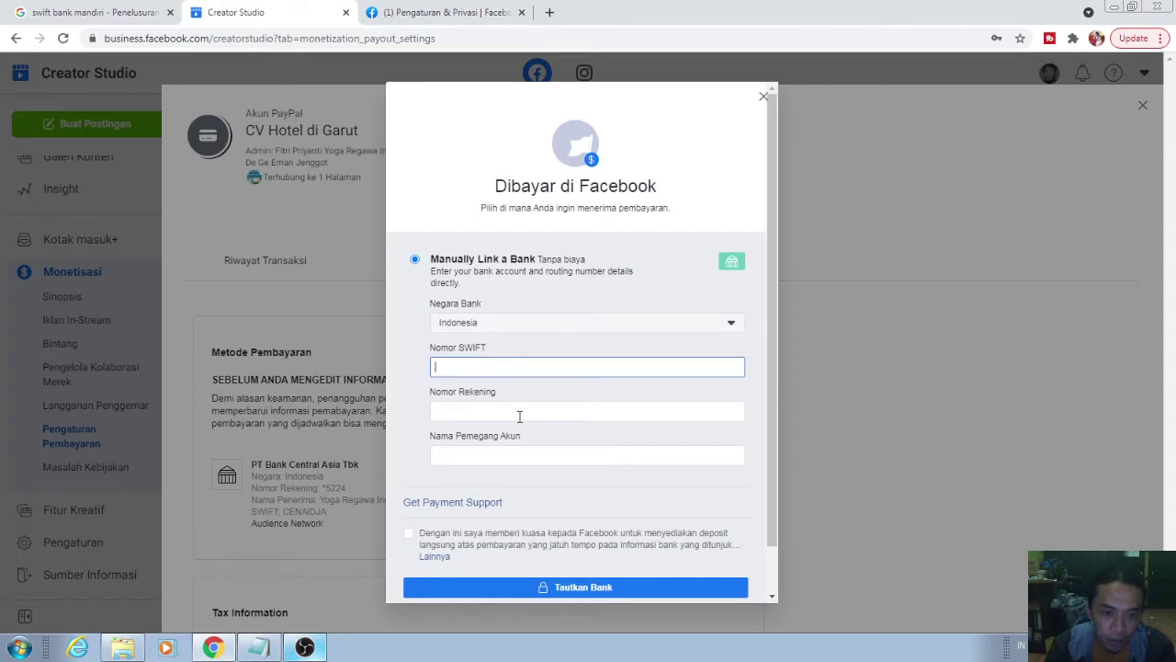
{"action": "key", "text": "ctrl+v"}
{"action": "left_click", "coordinate": [467, 405]}
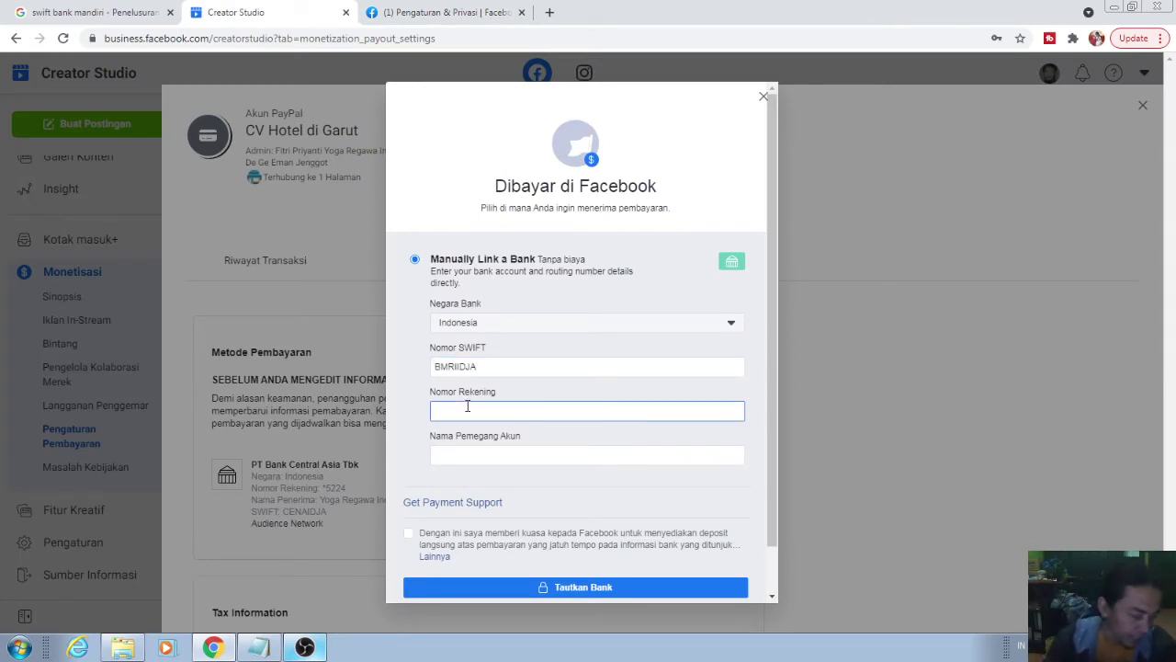
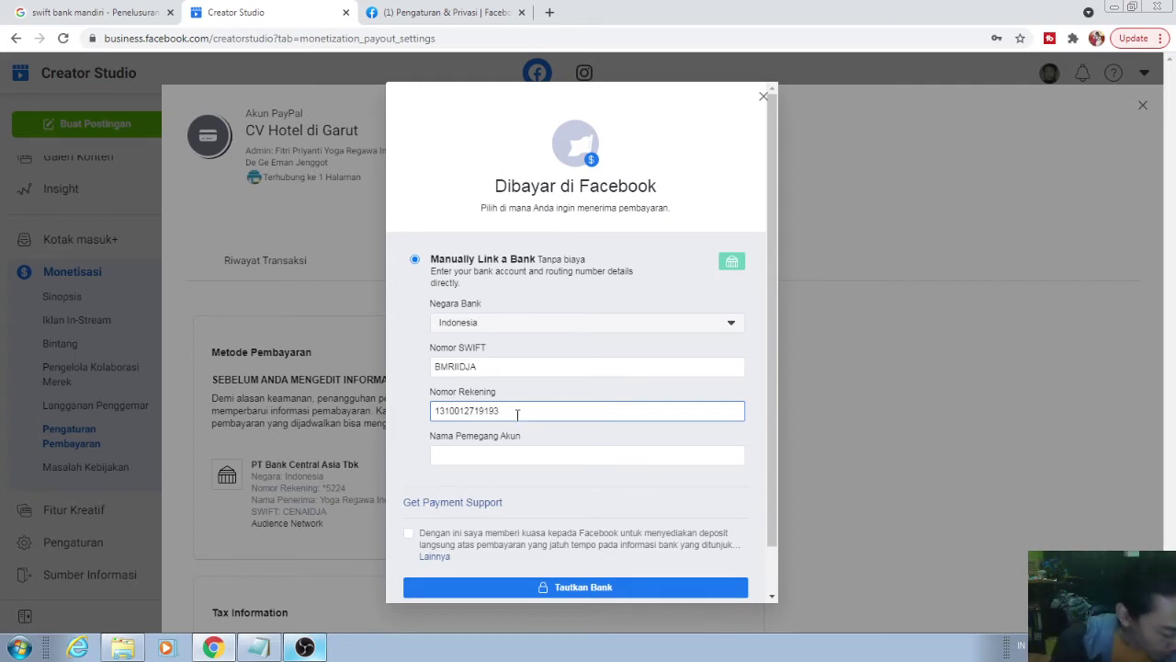
{"action": "left_click", "coordinate": [474, 454]}
{"action": "type", "text": "Hot"}
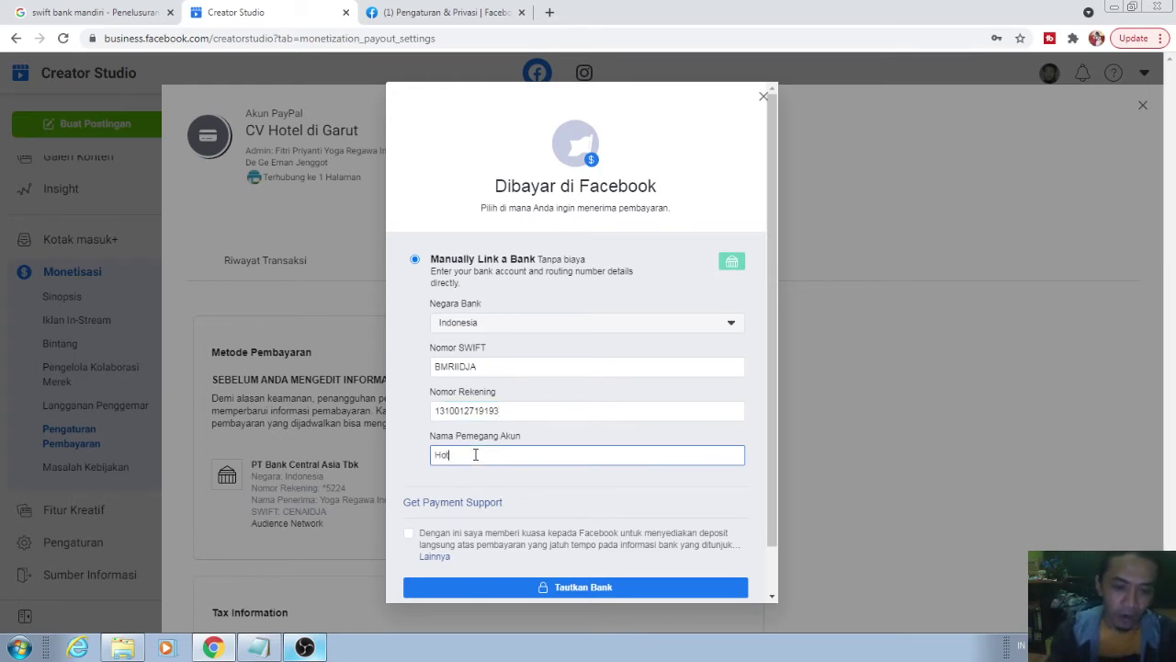
{"action": "type", "text": "el di Garut"}
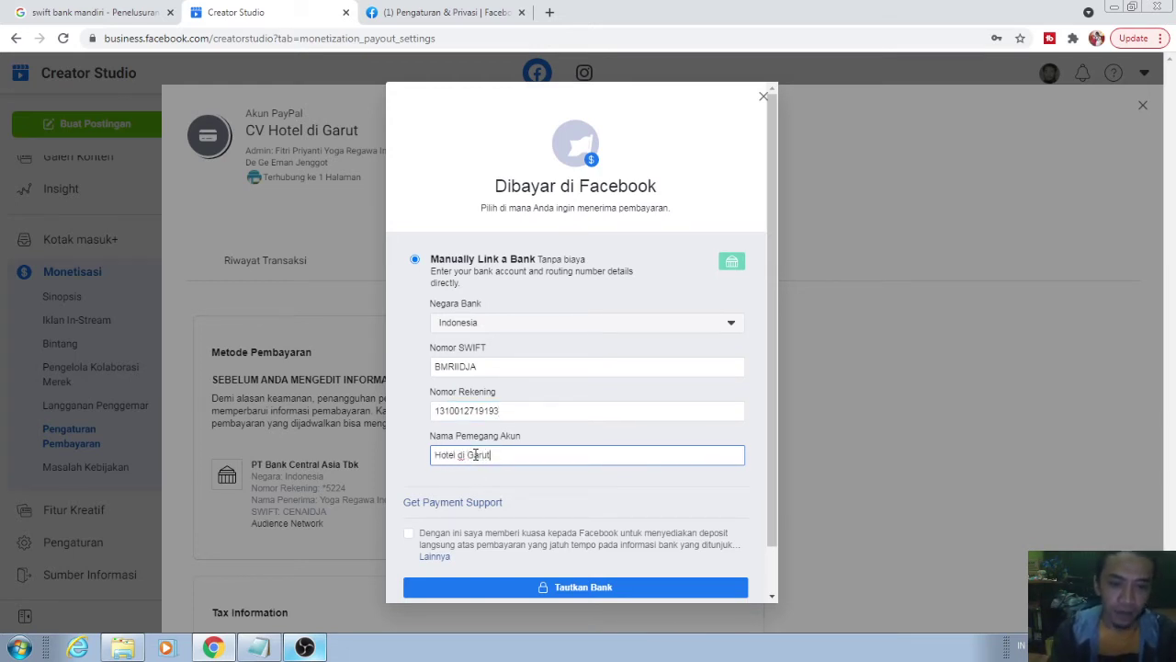
{"action": "scroll", "coordinate": [432, 469], "scroll_direction": "down", "scroll_amount": 1}
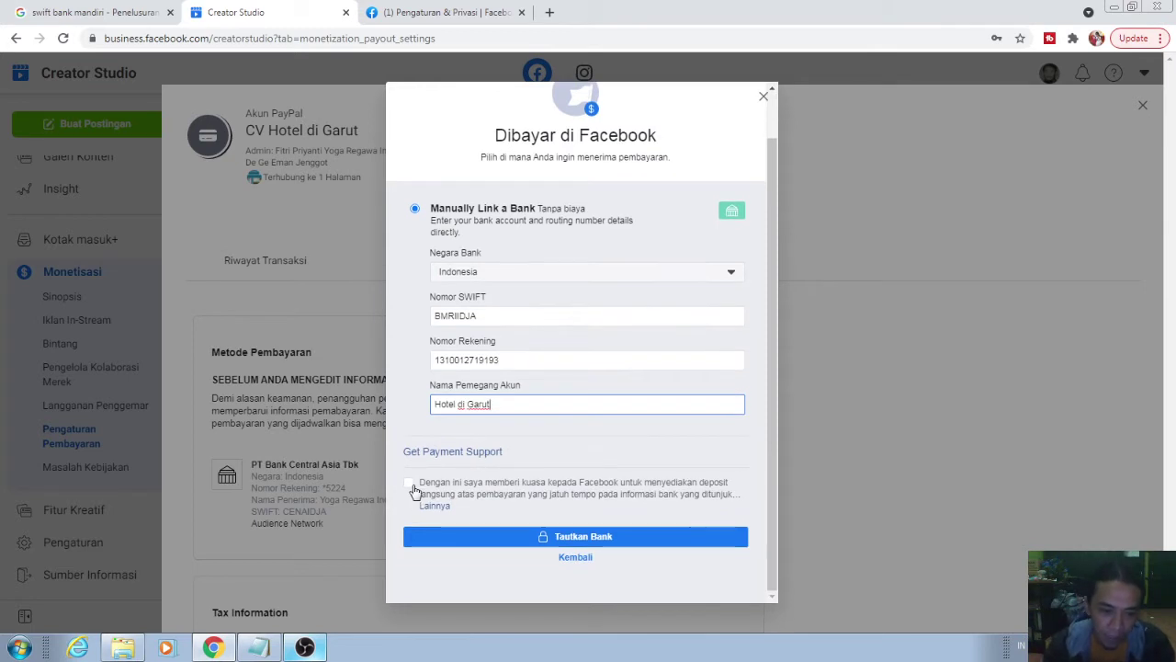
{"action": "left_click", "coordinate": [411, 485]}
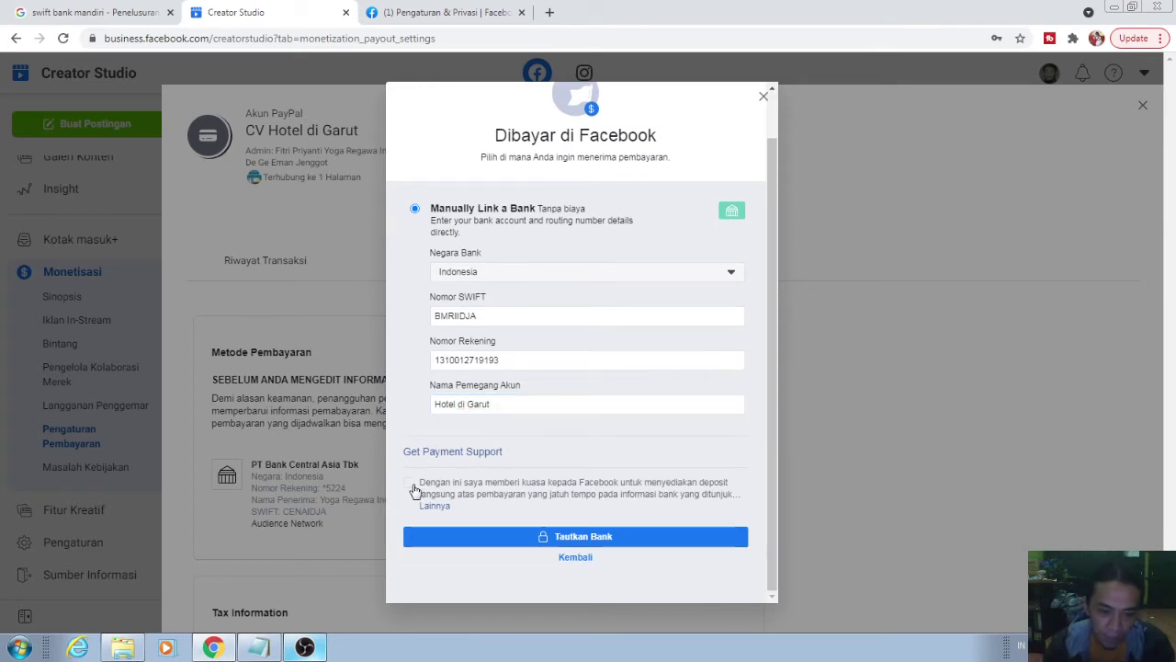
{"action": "left_click", "coordinate": [639, 539]}
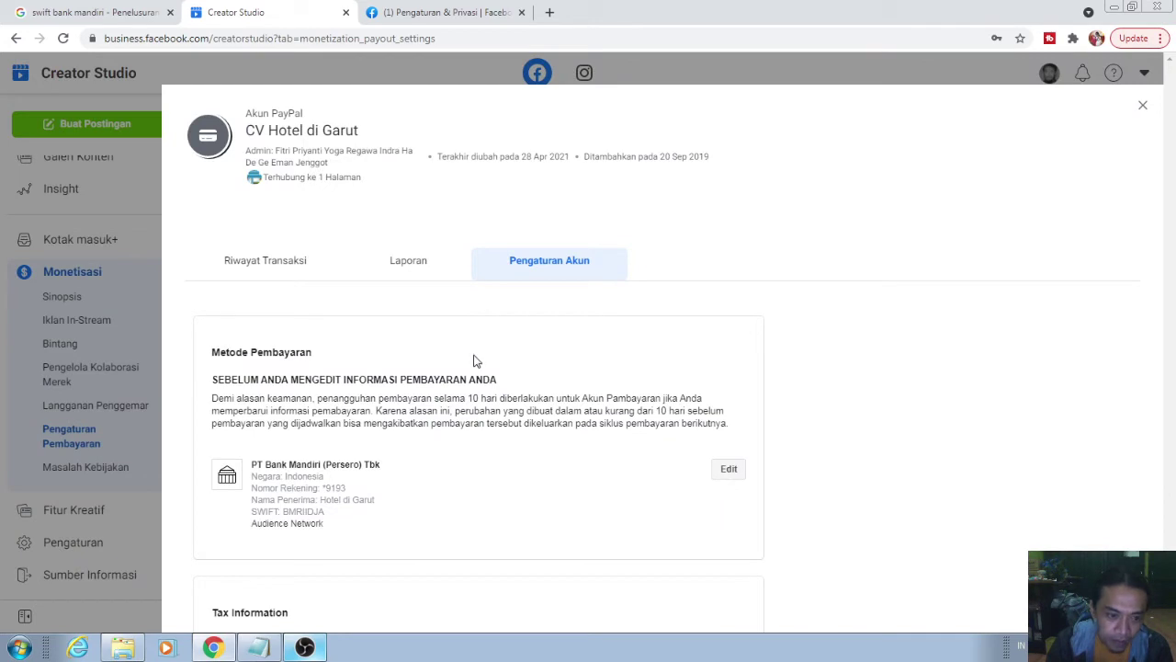
- Scroll through the CV Hotel di Garut PayPal account's settings
{"action": "scroll", "coordinate": [475, 360], "scroll_direction": "down", "scroll_amount": 3}
{"action": "scroll", "coordinate": [475, 360], "scroll_direction": "up", "scroll_amount": 3}
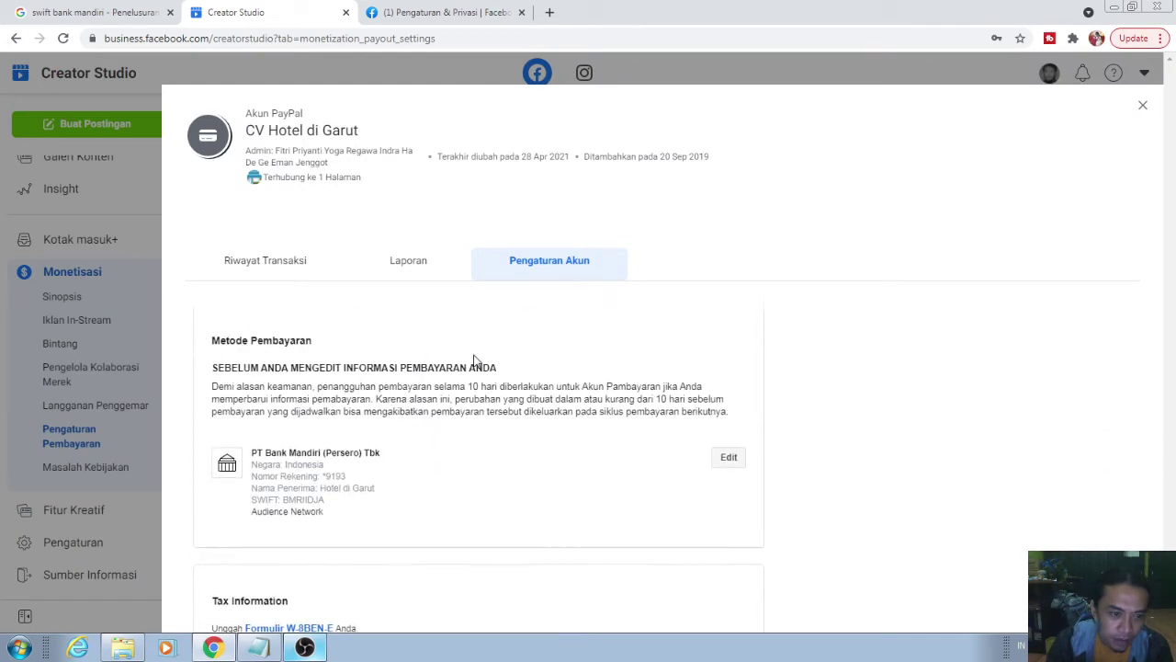
{"action": "scroll", "coordinate": [467, 499], "scroll_direction": "down", "scroll_amount": 1}
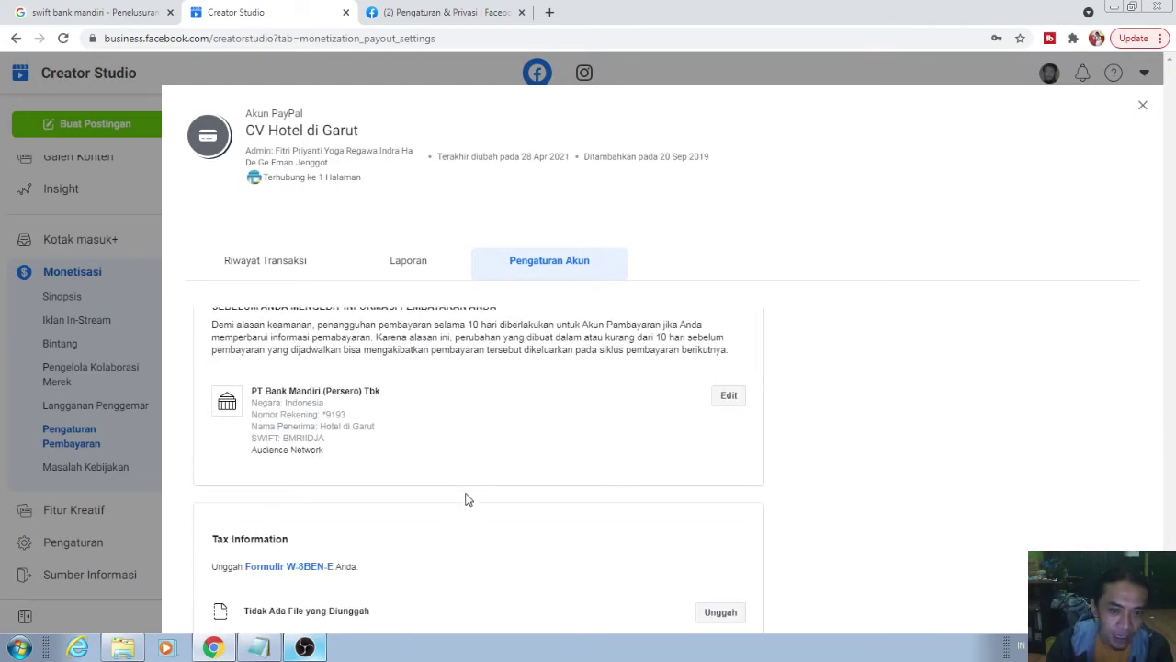
{"action": "scroll", "coordinate": [520, 474], "scroll_direction": "up", "scroll_amount": 1}
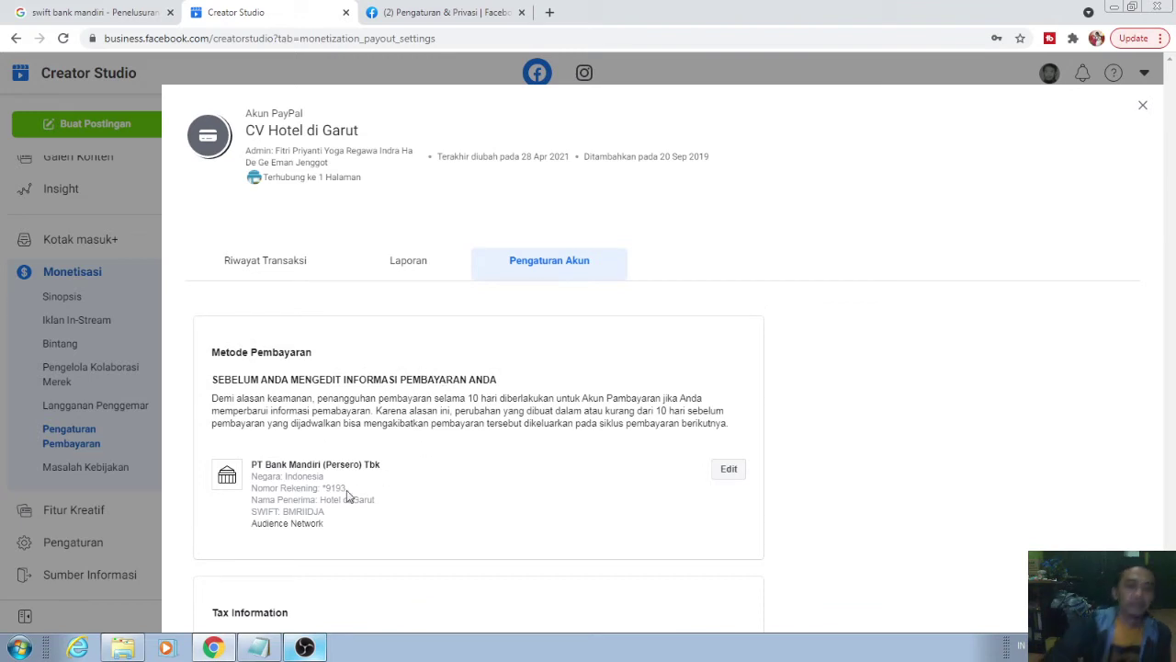
{"action": "scroll", "coordinate": [428, 432], "scroll_direction": "down", "scroll_amount": 3}
{"action": "scroll", "coordinate": [634, 496], "scroll_direction": "down", "scroll_amount": 2}
{"action": "scroll", "coordinate": [628, 502], "scroll_direction": "up", "scroll_amount": 5}
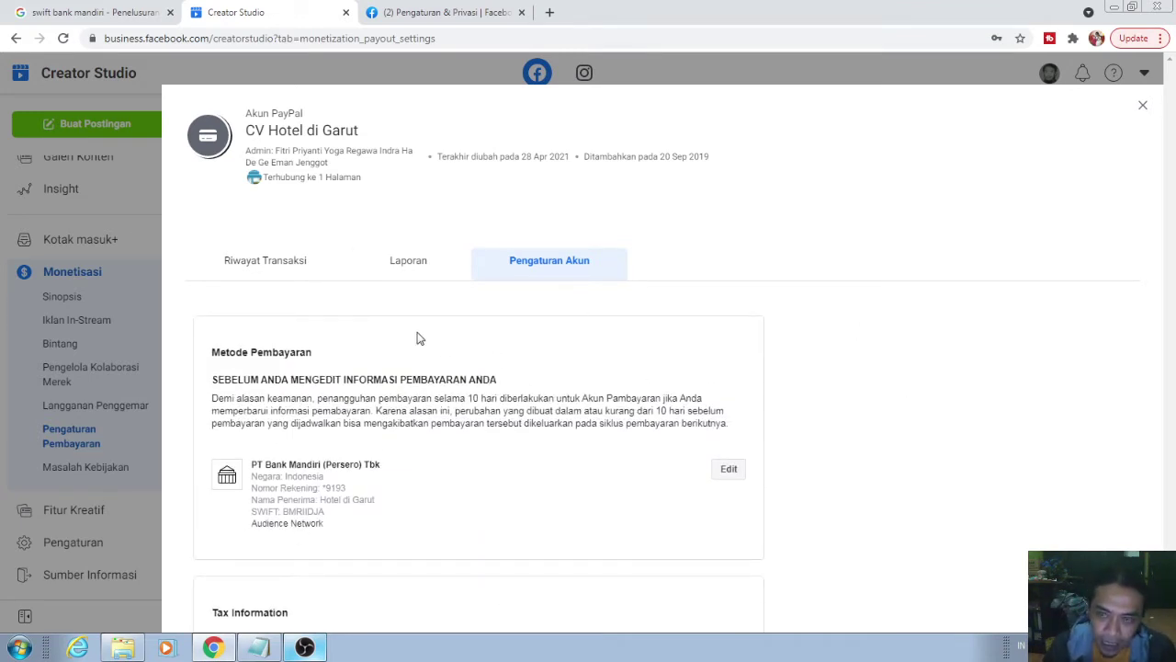
{"action": "scroll", "coordinate": [417, 340], "scroll_direction": "down", "scroll_amount": 5}
{"action": "scroll", "coordinate": [551, 368], "scroll_direction": "down", "scroll_amount": 3}
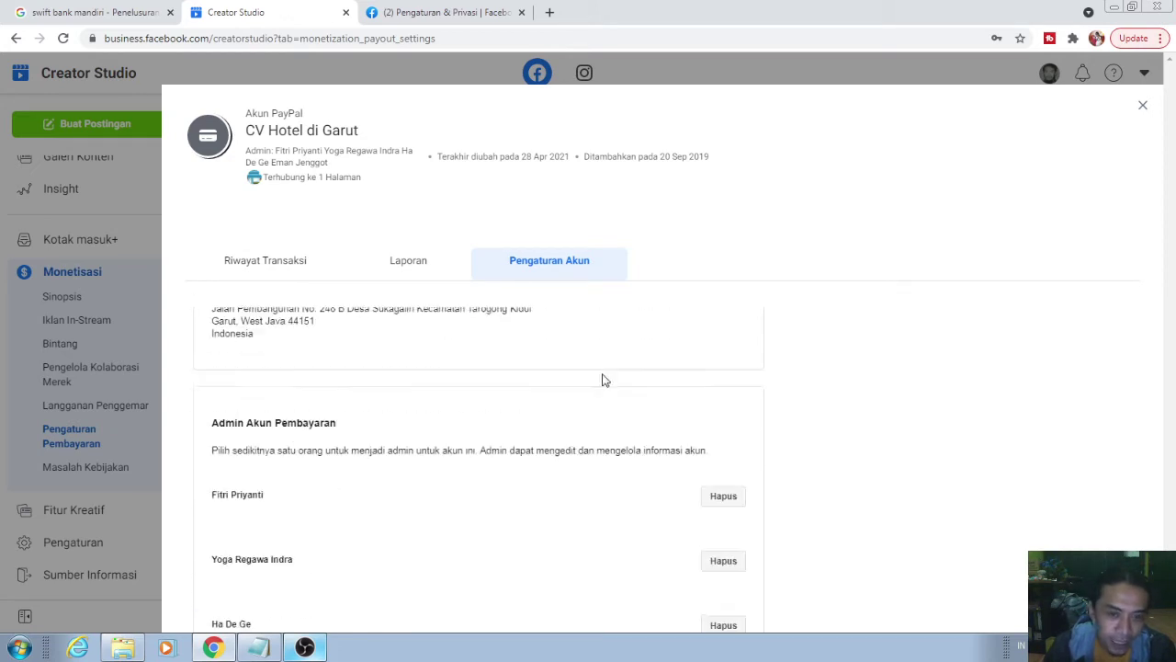
{"action": "scroll", "coordinate": [507, 355], "scroll_direction": "up", "scroll_amount": 8}
- Review the payout transaction history and payment method, then close the account details
{"action": "left_click", "coordinate": [293, 276]}
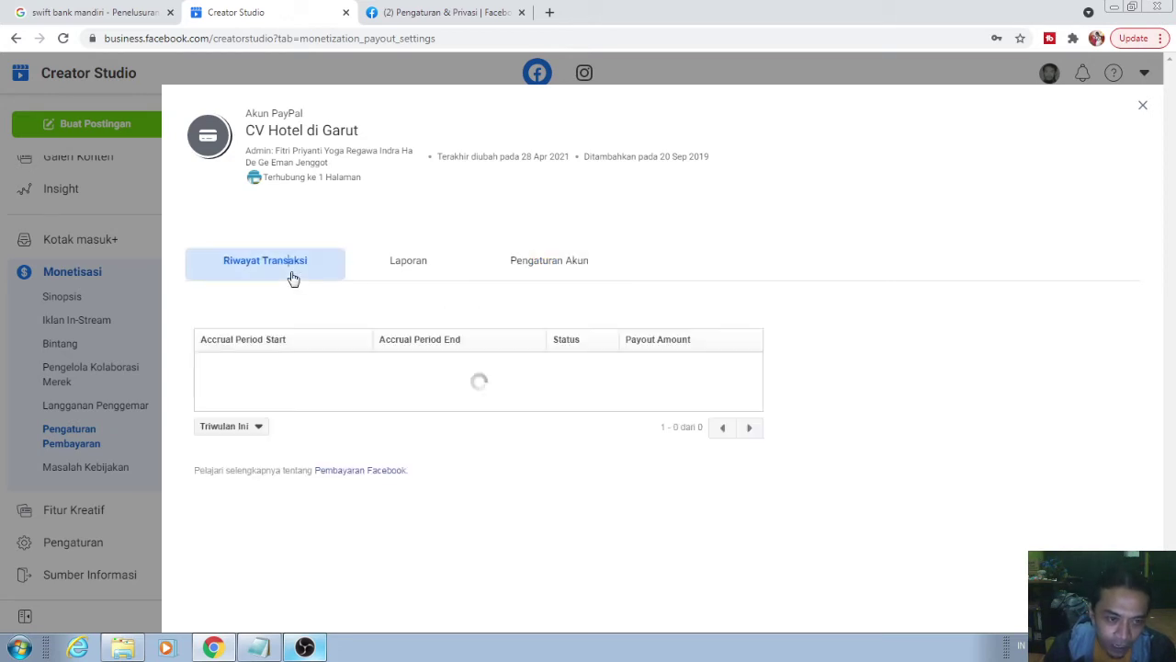
{"action": "left_click", "coordinate": [537, 272]}
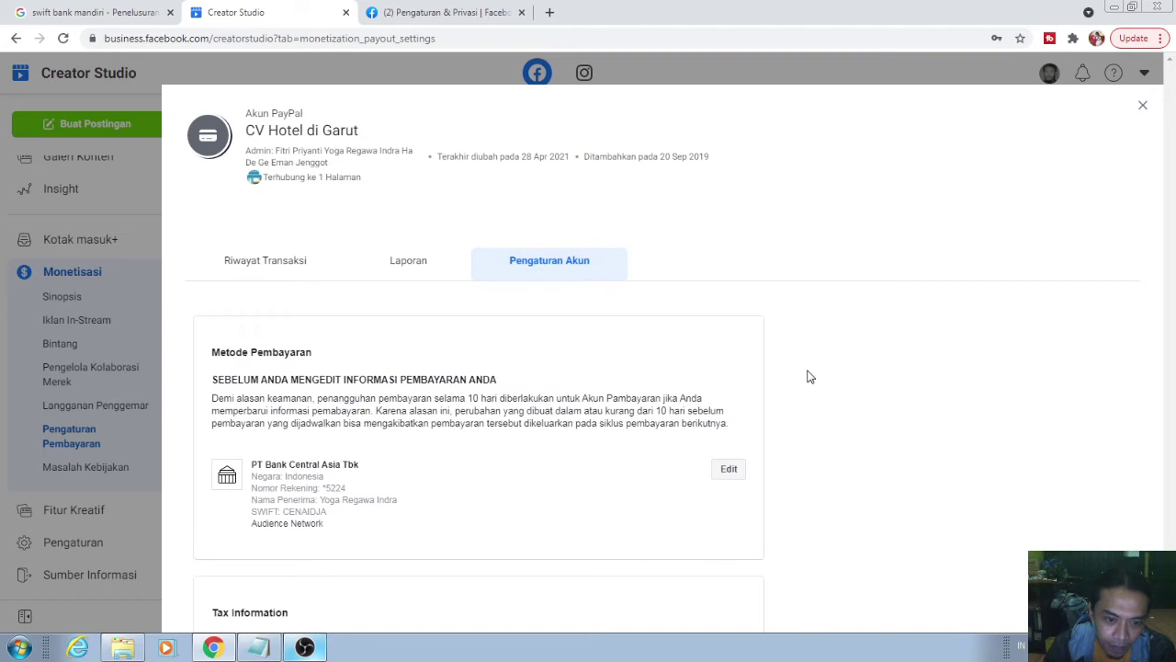
{"action": "left_click", "coordinate": [295, 271]}
{"action": "left_click", "coordinate": [548, 261]}
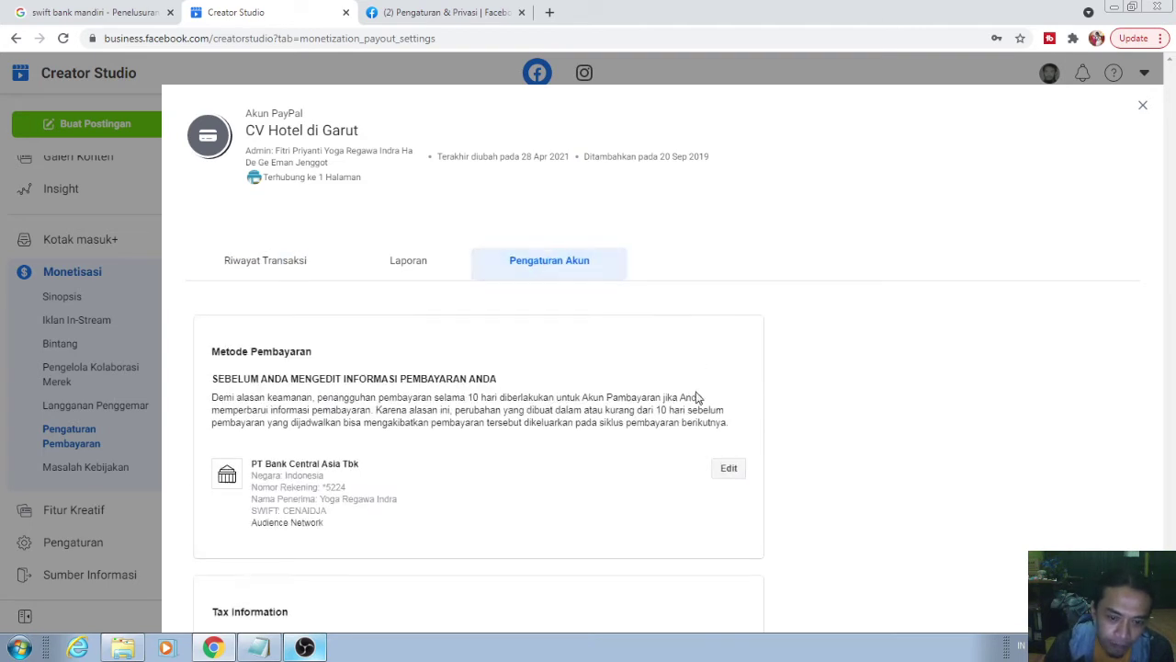
{"action": "scroll", "coordinate": [696, 423], "scroll_direction": "down", "scroll_amount": 3}
{"action": "scroll", "coordinate": [698, 423], "scroll_direction": "down", "scroll_amount": 4}
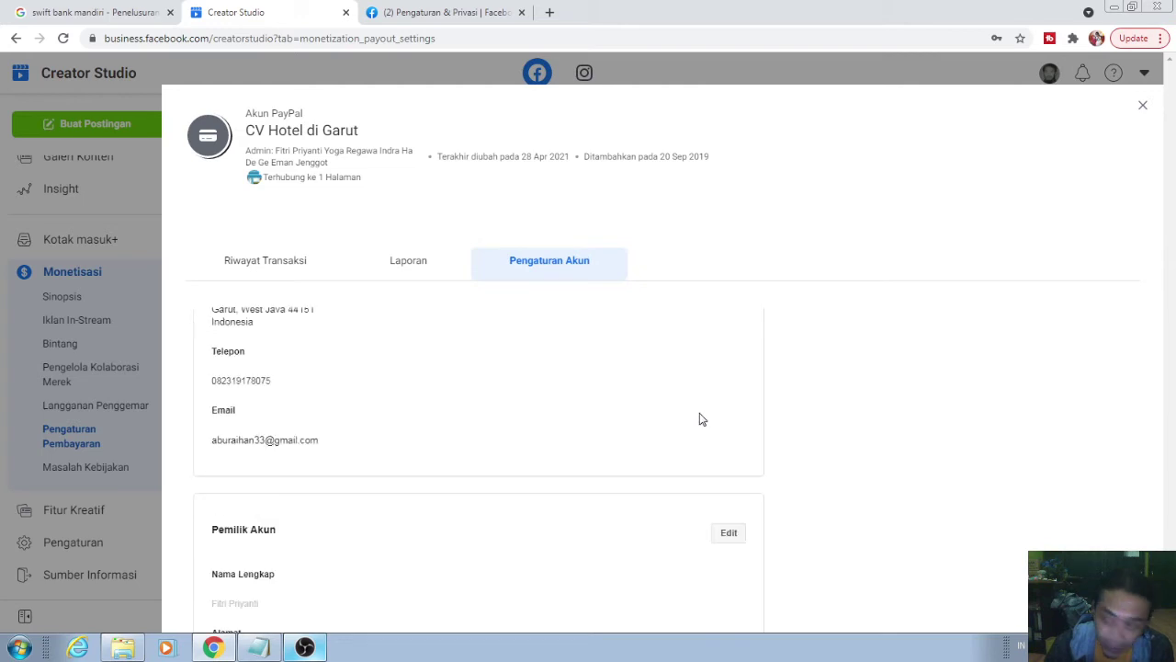
{"action": "scroll", "coordinate": [699, 419], "scroll_direction": "up", "scroll_amount": 3}
{"action": "left_click", "coordinate": [1141, 108]}
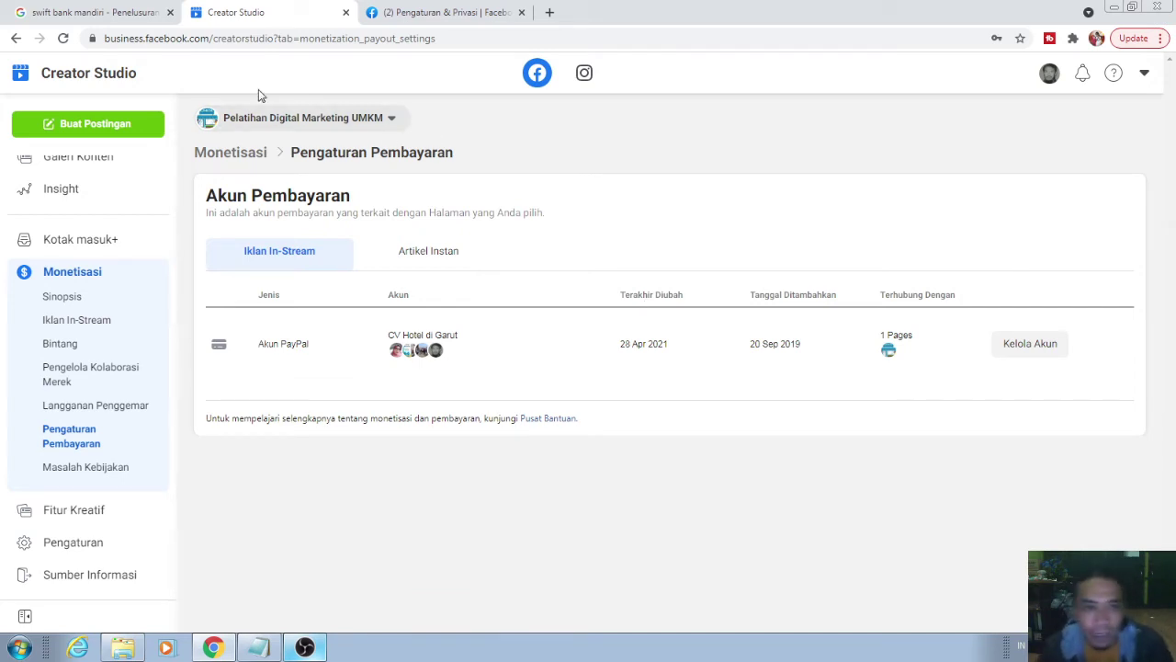
- Search the page selector for 'bol' and view only the Bolan TV page
{"action": "left_click", "coordinate": [317, 126]}
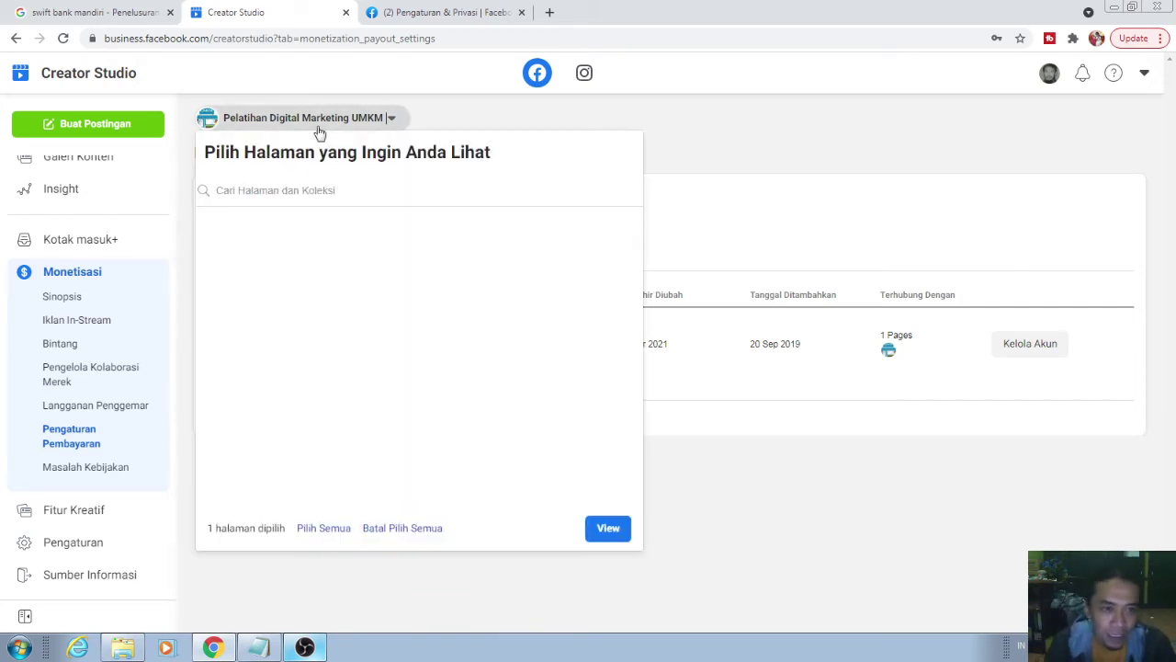
{"action": "left_click", "coordinate": [303, 198]}
{"action": "type", "text": "bo"}
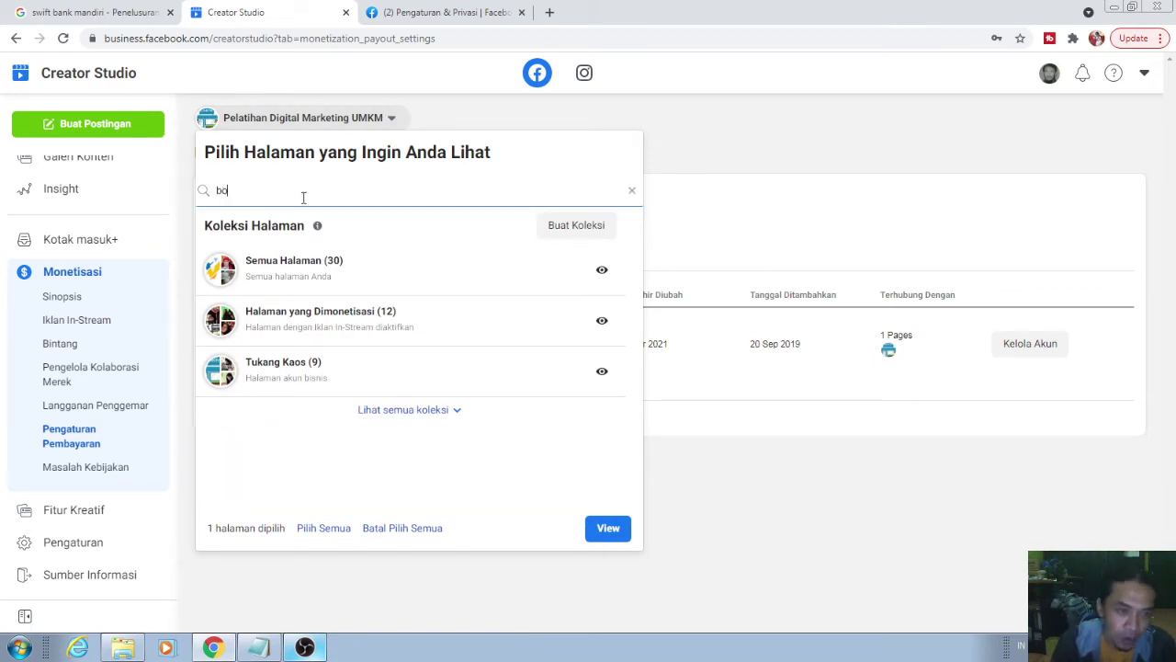
{"action": "type", "text": "l"}
{"action": "left_click", "coordinate": [229, 478]}
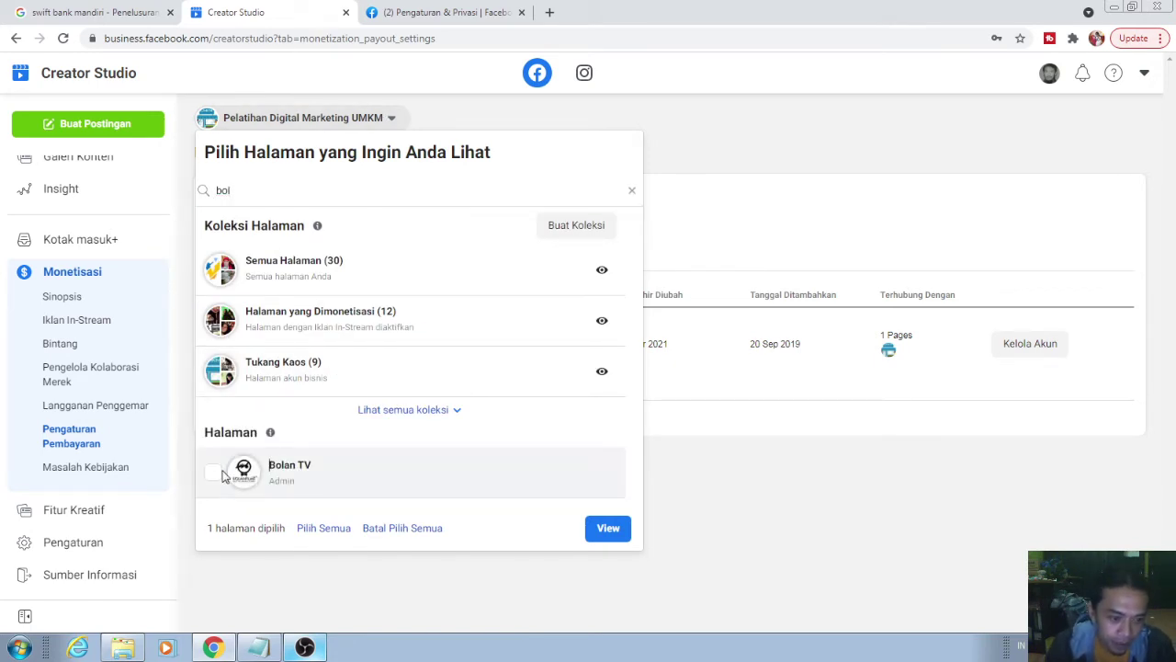
{"action": "left_click", "coordinate": [397, 533]}
{"action": "left_click", "coordinate": [214, 478]}
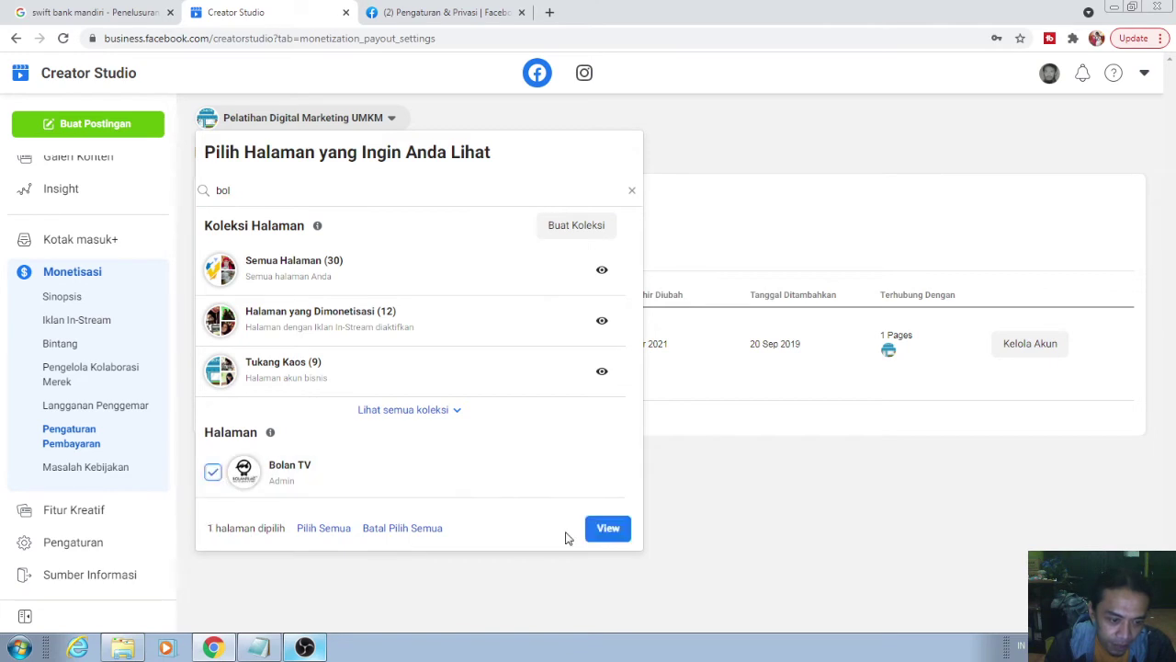
{"action": "left_click", "coordinate": [607, 530]}
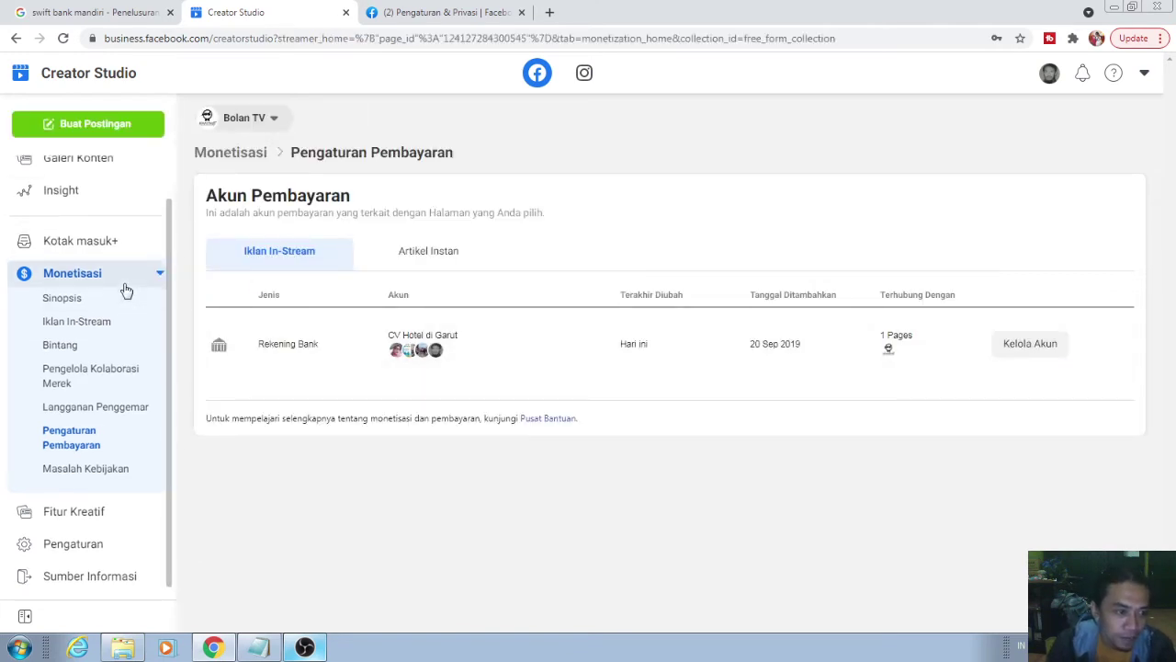
- Open Bolan TV's Monetisasi overview and view details of its limited monetization
{"action": "scroll", "coordinate": [115, 239], "scroll_direction": "up", "scroll_amount": 1}
{"action": "left_click", "coordinate": [97, 204]}
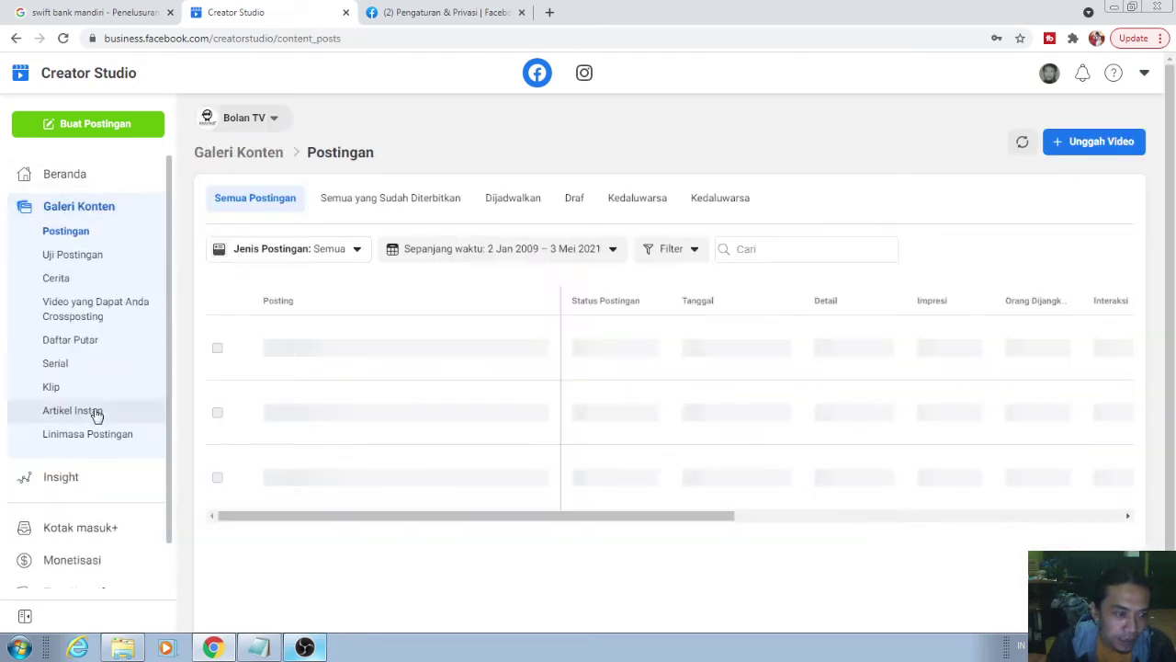
{"action": "scroll", "coordinate": [97, 413], "scroll_direction": "down", "scroll_amount": 2}
{"action": "left_click", "coordinate": [81, 475]}
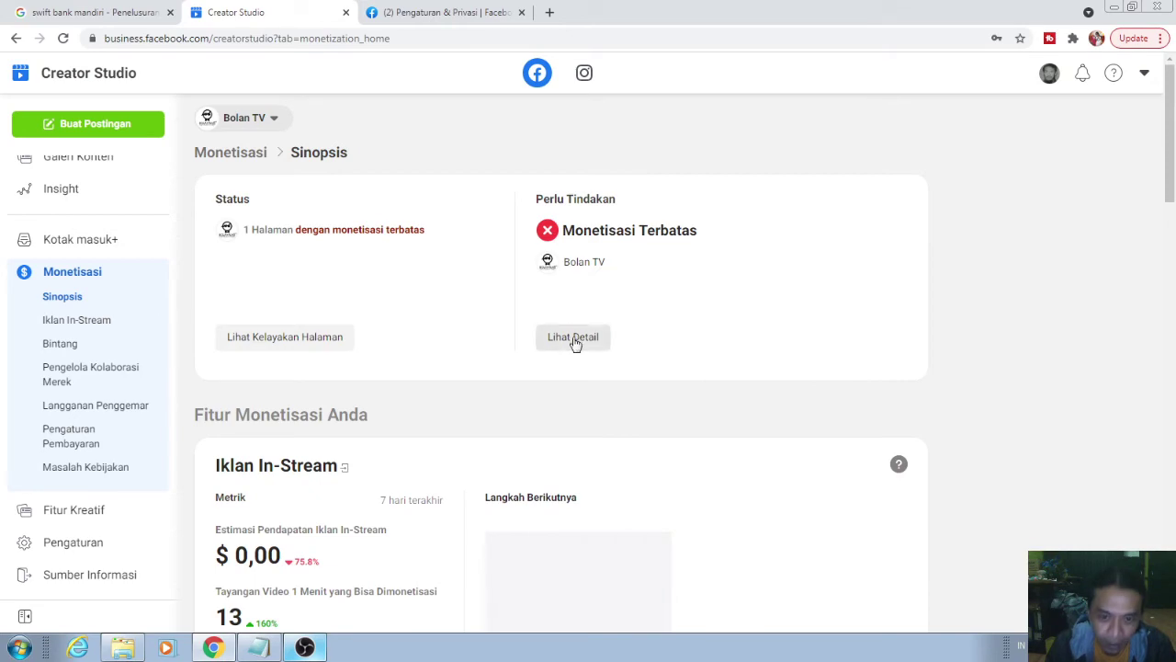
{"action": "left_click", "coordinate": [572, 342]}
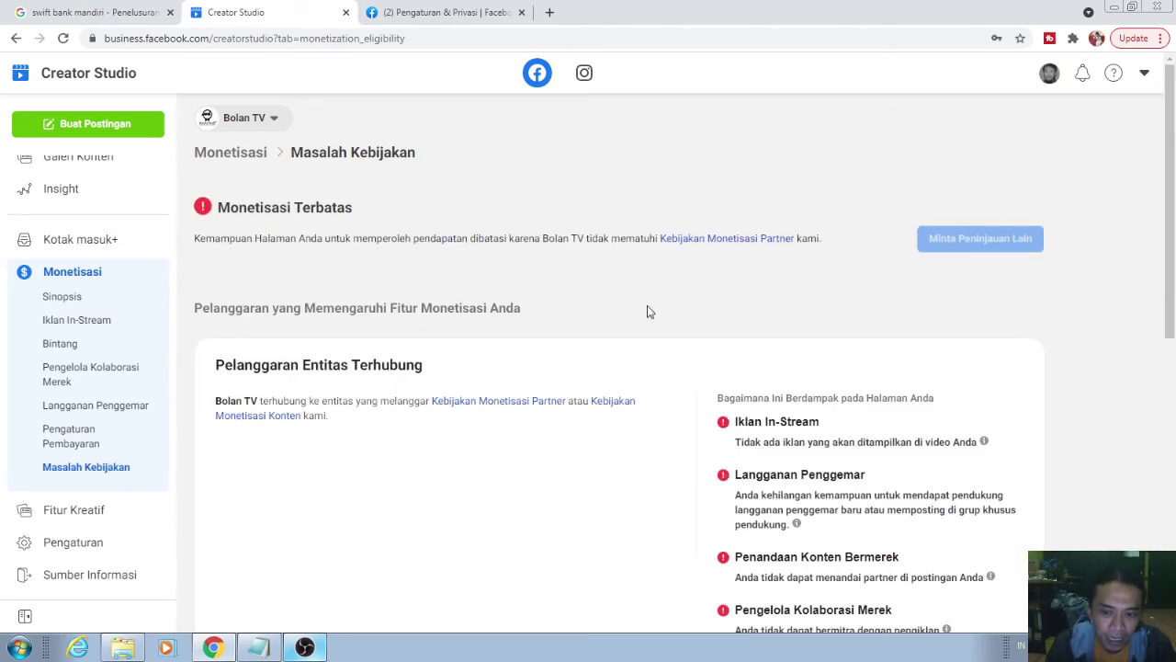
{"action": "scroll", "coordinate": [657, 316], "scroll_direction": "down", "scroll_amount": 2}
{"action": "scroll", "coordinate": [657, 315], "scroll_direction": "up", "scroll_amount": 2}
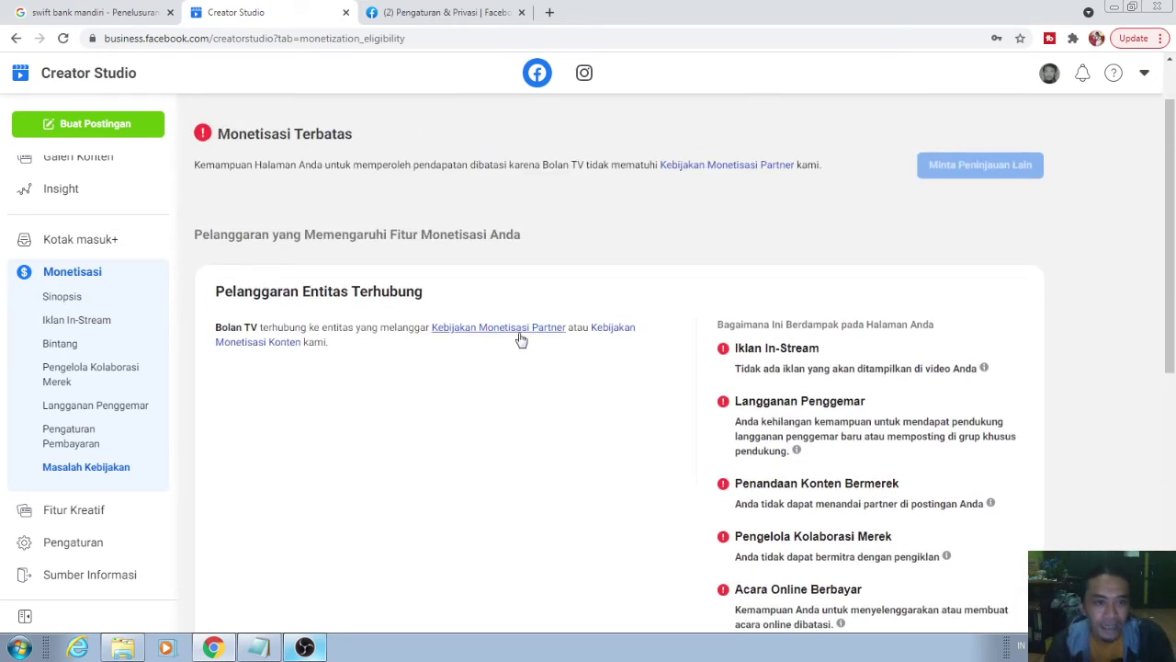
{"action": "scroll", "coordinate": [644, 396], "scroll_direction": "down", "scroll_amount": 2}
{"action": "scroll", "coordinate": [644, 397], "scroll_direction": "down", "scroll_amount": 1}
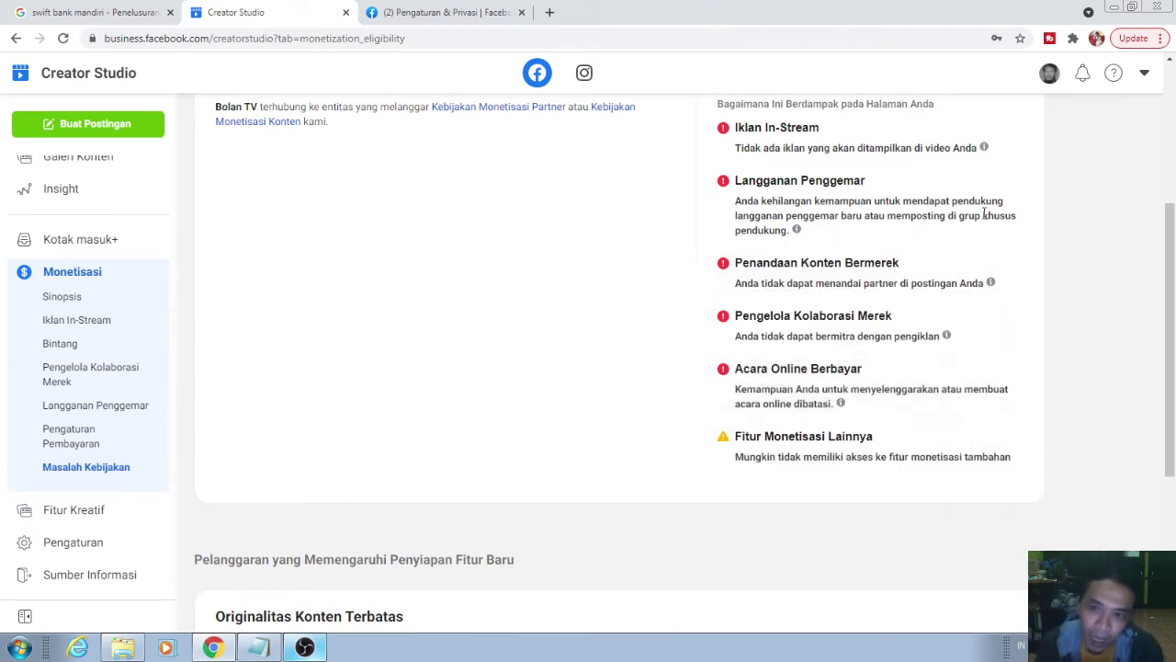
{"action": "scroll", "coordinate": [958, 341], "scroll_direction": "down", "scroll_amount": 3}
{"action": "scroll", "coordinate": [959, 414], "scroll_direction": "up", "scroll_amount": 3}
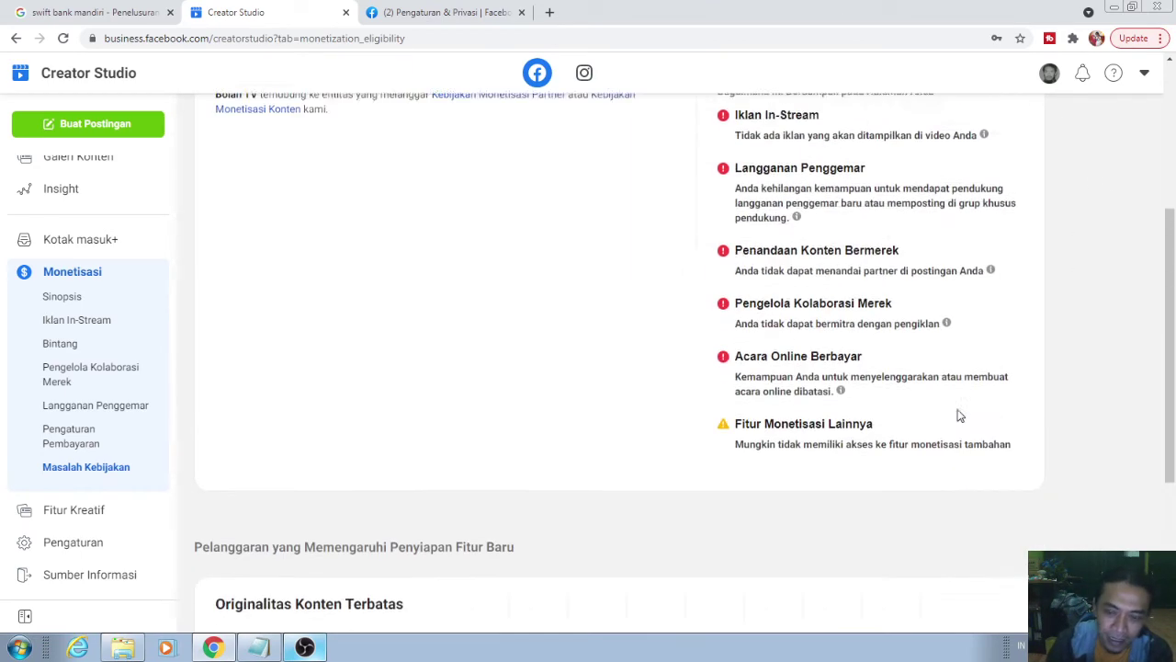
{"action": "scroll", "coordinate": [958, 416], "scroll_direction": "down", "scroll_amount": 3}
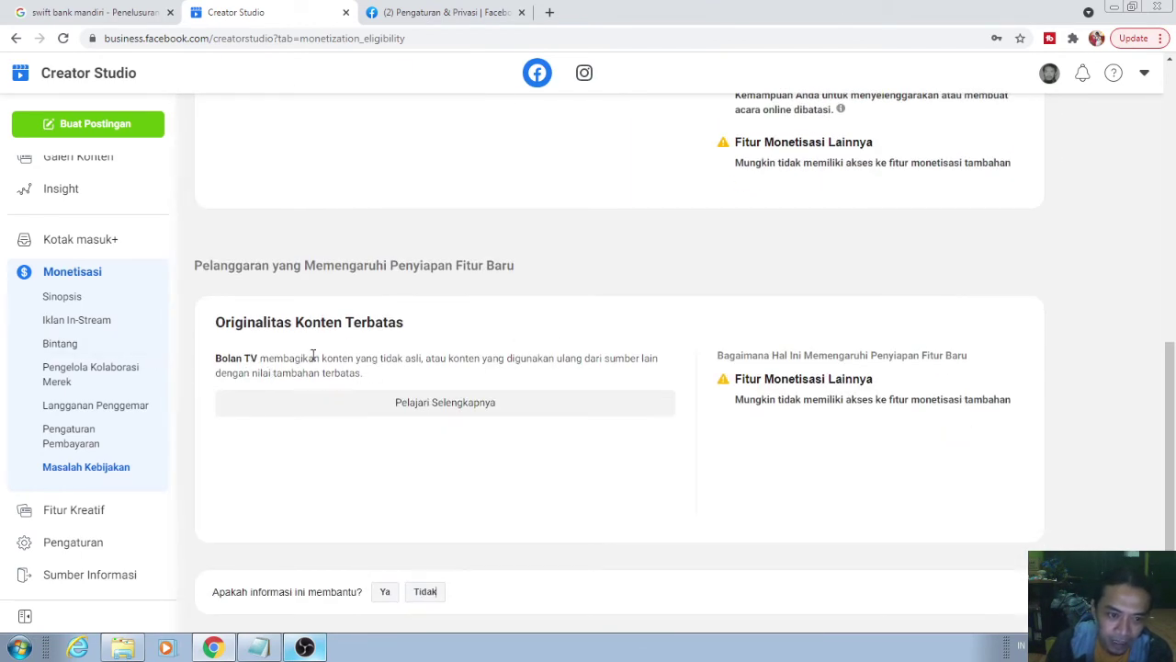
{"action": "scroll", "coordinate": [701, 356], "scroll_direction": "up", "scroll_amount": 8}
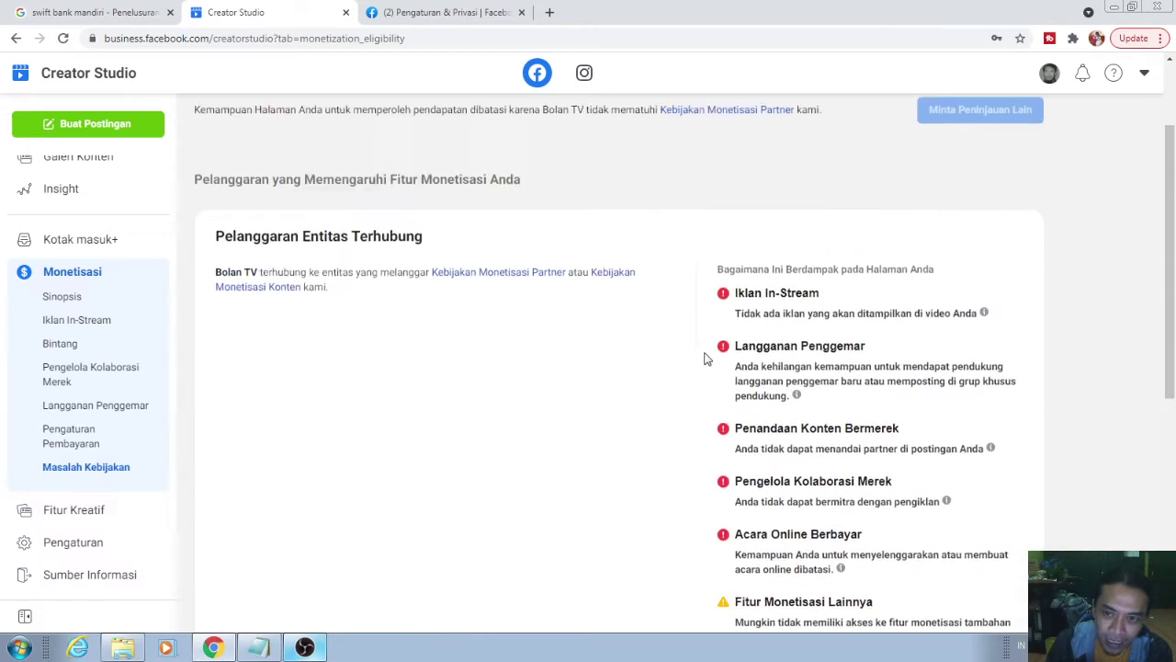
{"action": "scroll", "coordinate": [726, 432], "scroll_direction": "down", "scroll_amount": 3}
{"action": "scroll", "coordinate": [726, 432], "scroll_direction": "up", "scroll_amount": 2}
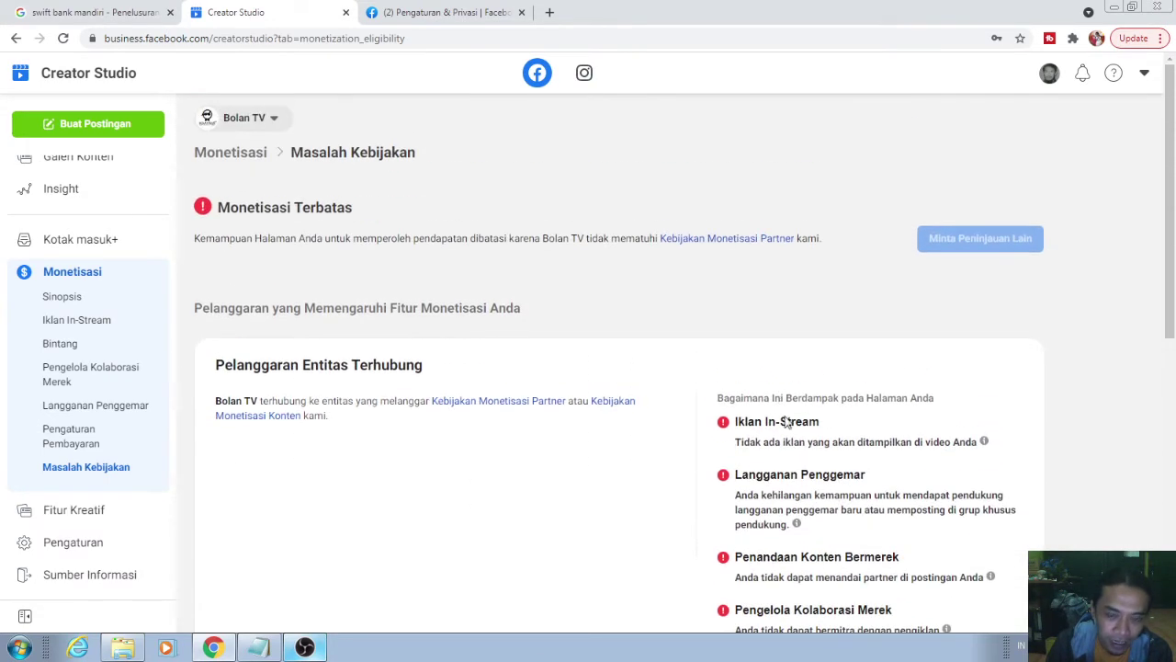
{"action": "scroll", "coordinate": [744, 420], "scroll_direction": "down", "scroll_amount": 2}
{"action": "scroll", "coordinate": [979, 352], "scroll_direction": "down", "scroll_amount": 2}
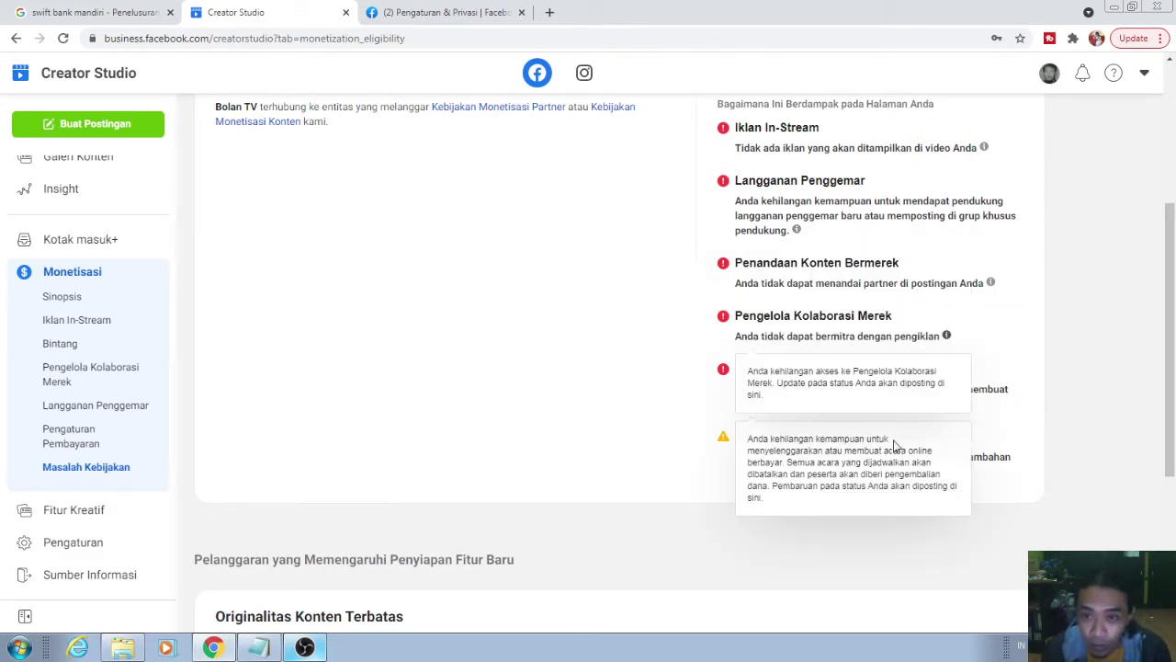
{"action": "scroll", "coordinate": [965, 386], "scroll_direction": "down", "scroll_amount": 3}
{"action": "scroll", "coordinate": [836, 307], "scroll_direction": "up", "scroll_amount": 3}
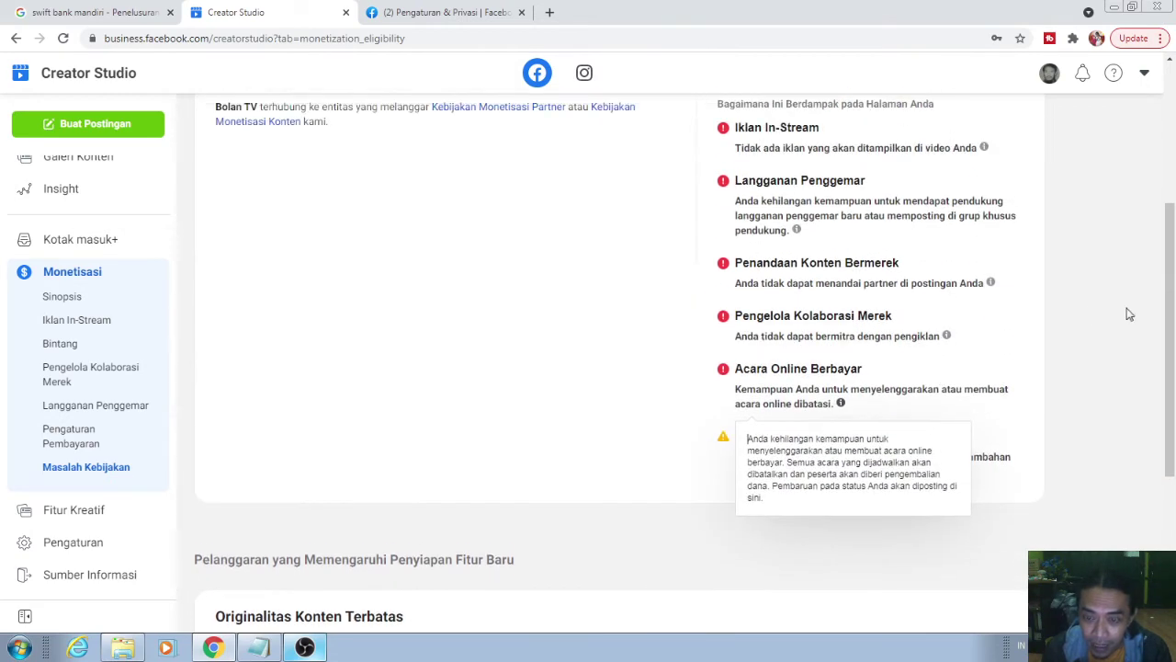
{"action": "scroll", "coordinate": [499, 187], "scroll_direction": "up", "scroll_amount": 4}
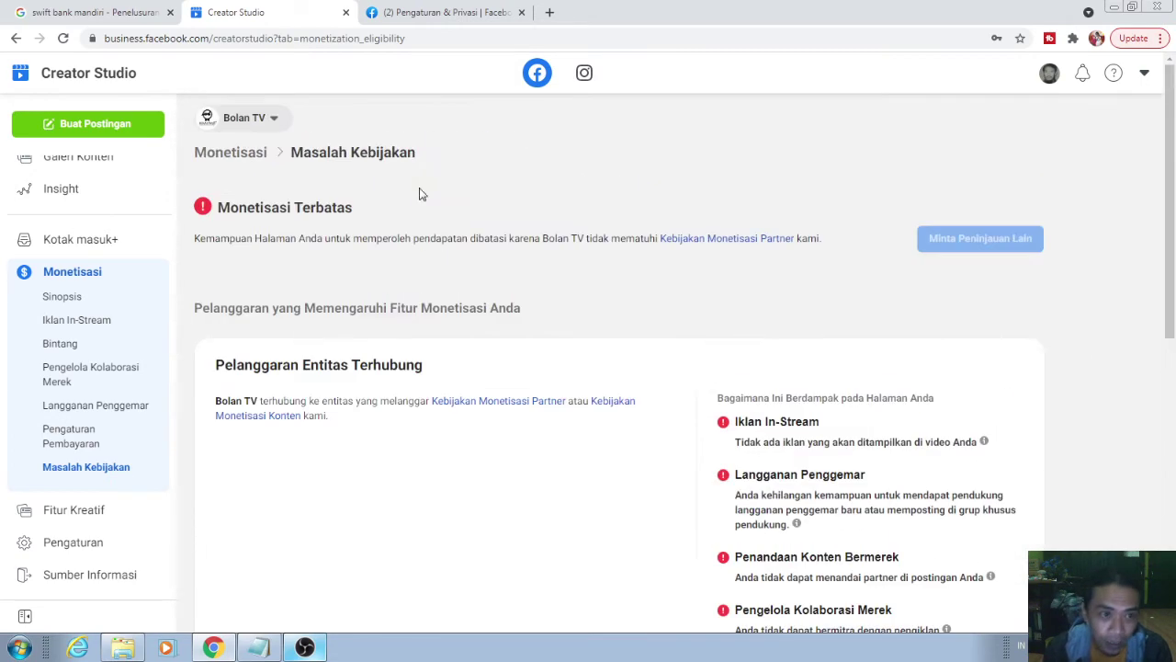
{"action": "left_click", "coordinate": [269, 118]}
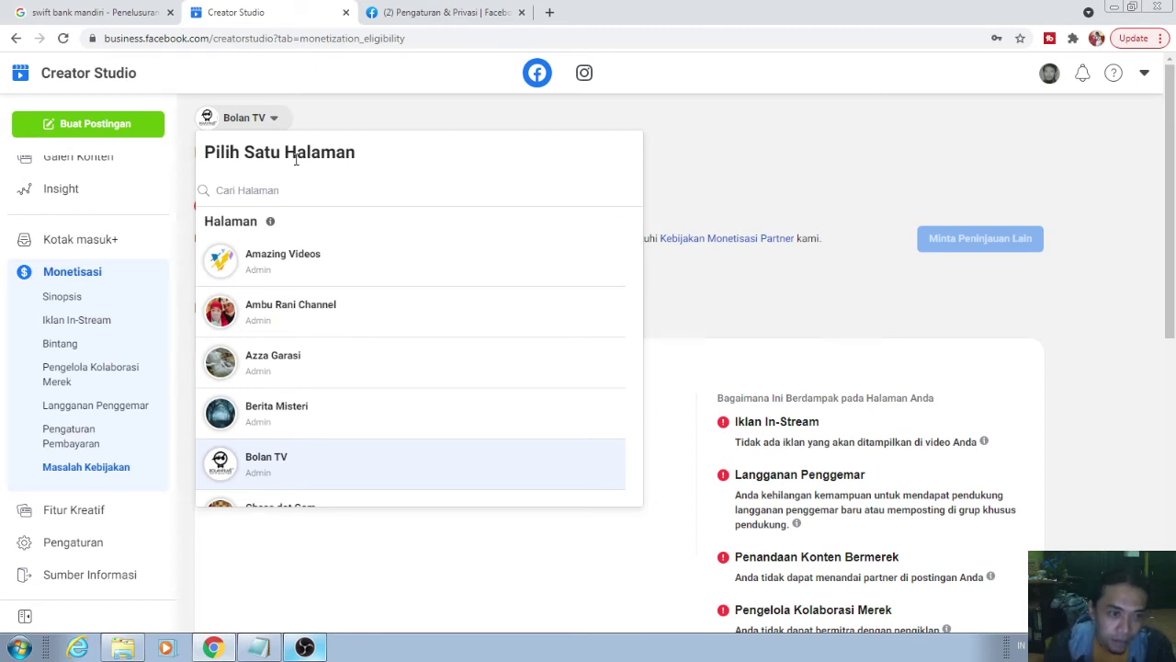
{"action": "left_click", "coordinate": [292, 191]}
{"action": "type", "text": "umk"}
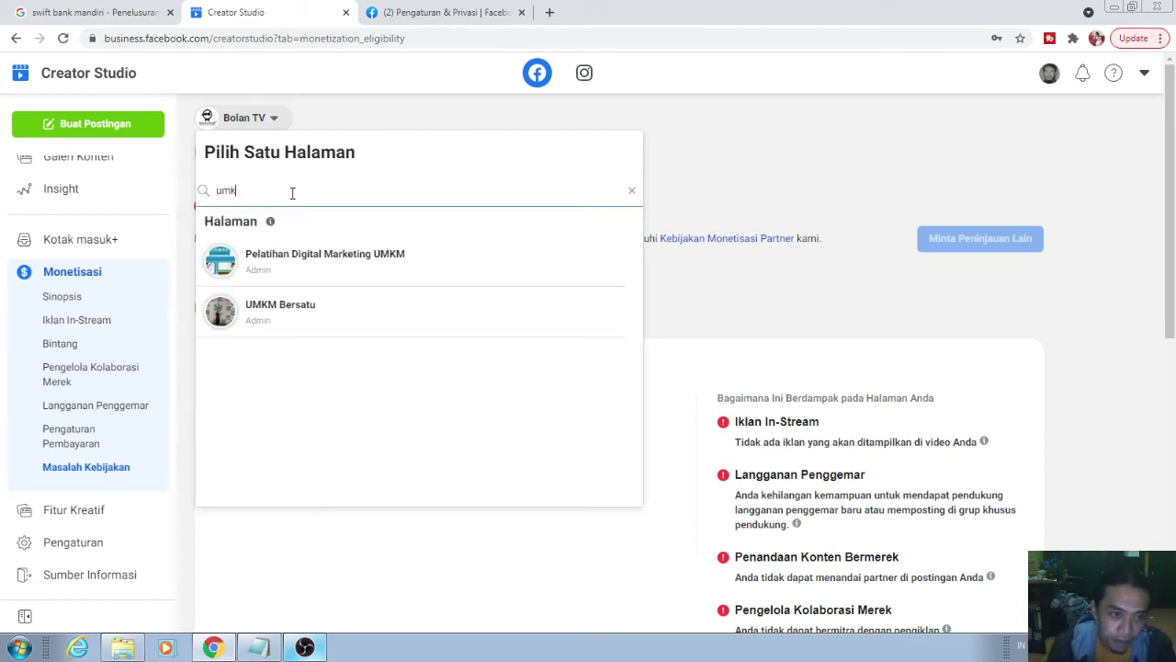
{"action": "left_click", "coordinate": [303, 256]}
{"action": "scroll", "coordinate": [763, 377], "scroll_direction": "down", "scroll_amount": 1}
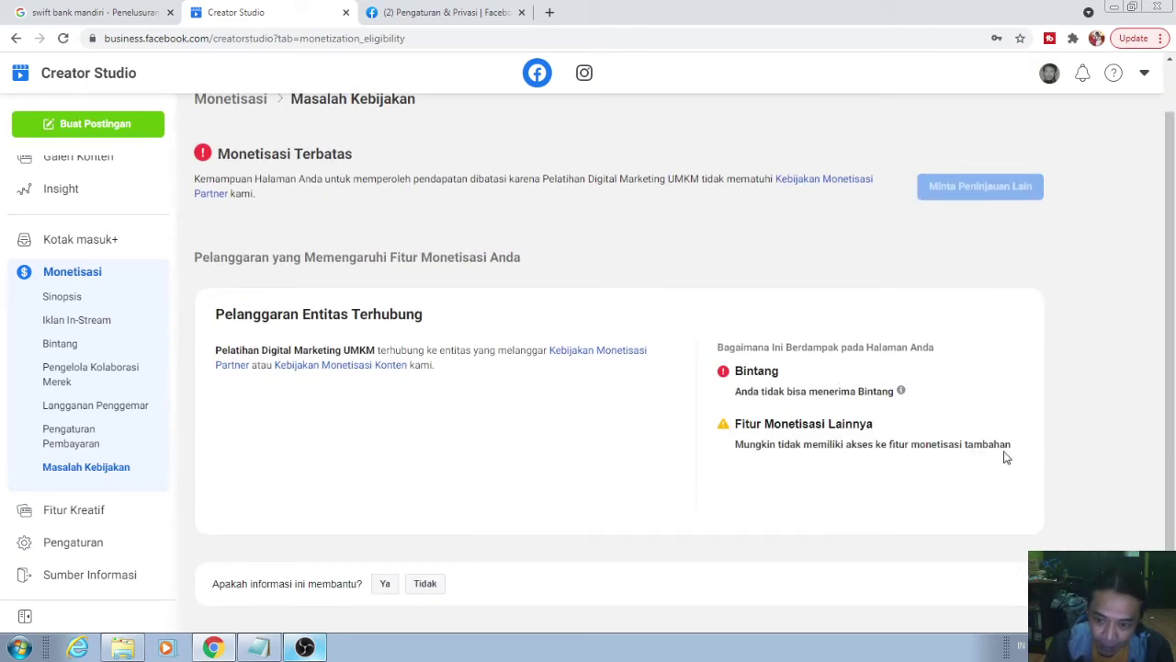
{"action": "scroll", "coordinate": [892, 443], "scroll_direction": "up", "scroll_amount": 1}
{"action": "left_click", "coordinate": [360, 118]}
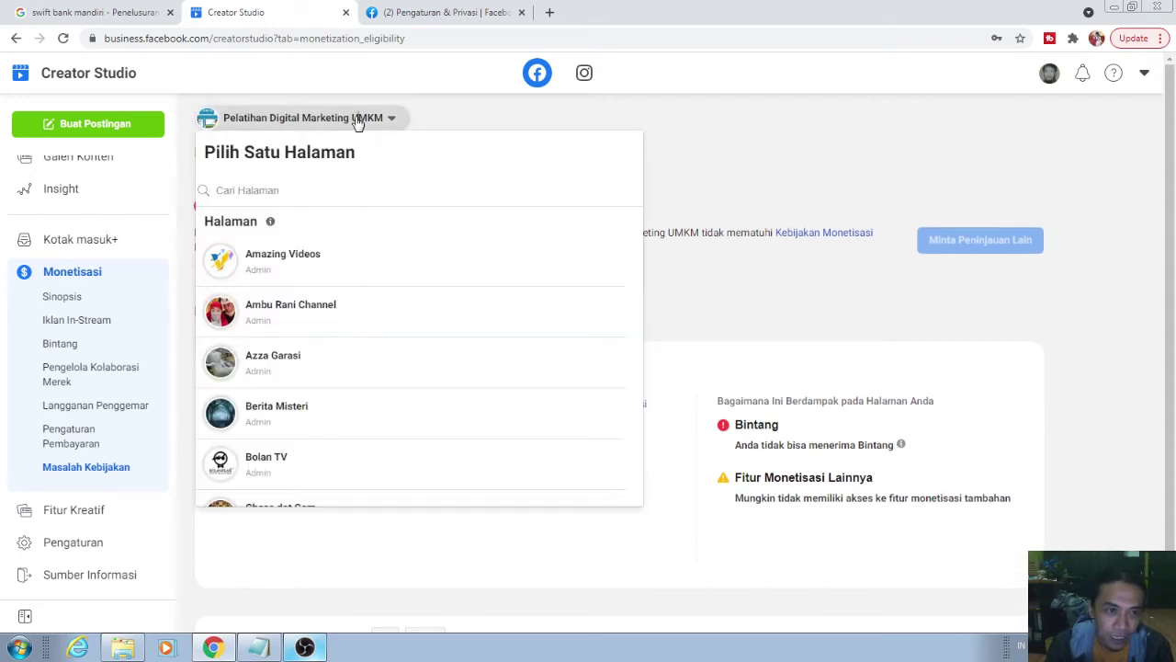
{"action": "left_click", "coordinate": [334, 199]}
{"action": "type", "text": "bola"}
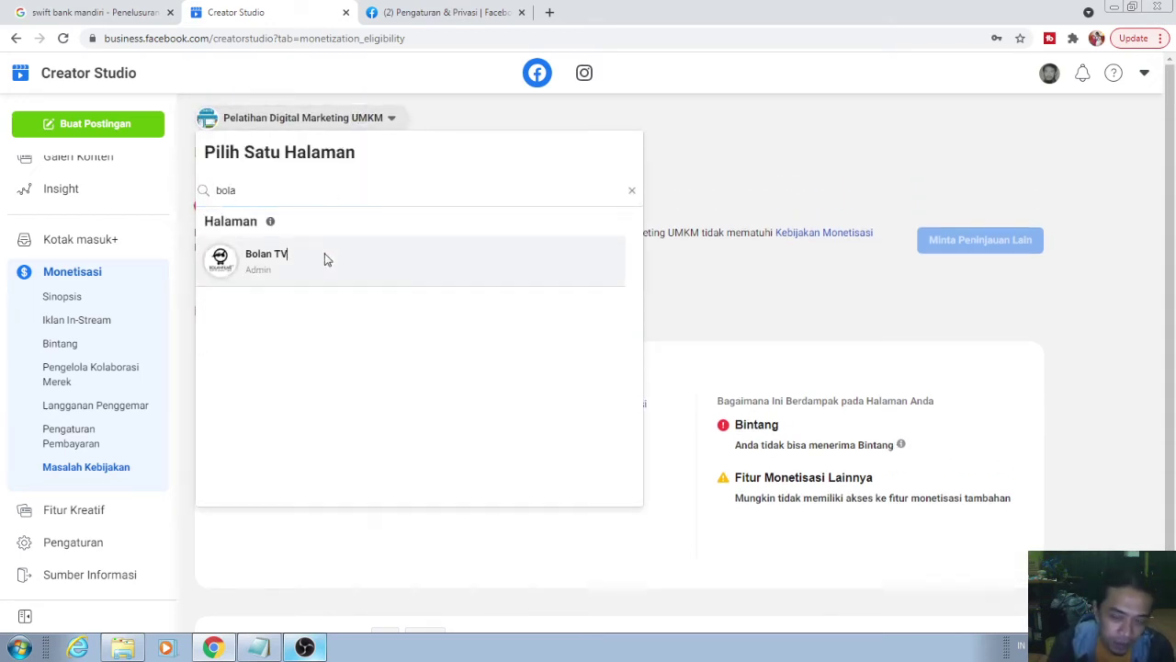
{"action": "left_click", "coordinate": [324, 257]}
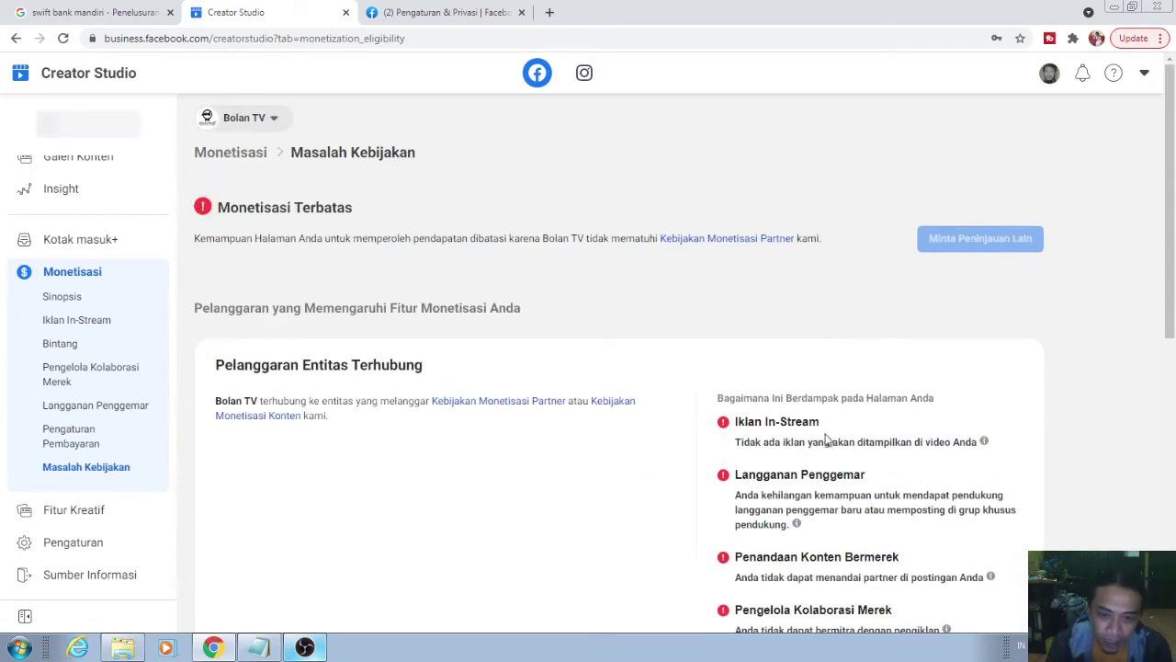
{"action": "scroll", "coordinate": [834, 407], "scroll_direction": "down", "scroll_amount": 2}
{"action": "scroll", "coordinate": [1060, 365], "scroll_direction": "up", "scroll_amount": 1}
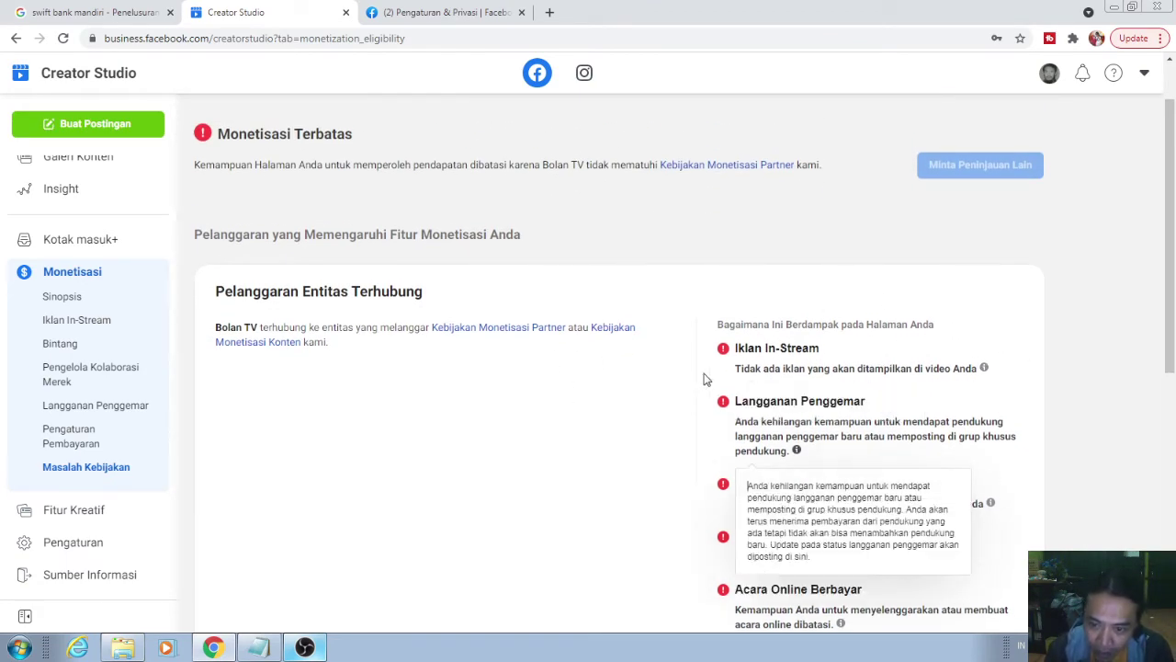
{"action": "scroll", "coordinate": [1024, 252], "scroll_direction": "down", "scroll_amount": 2}
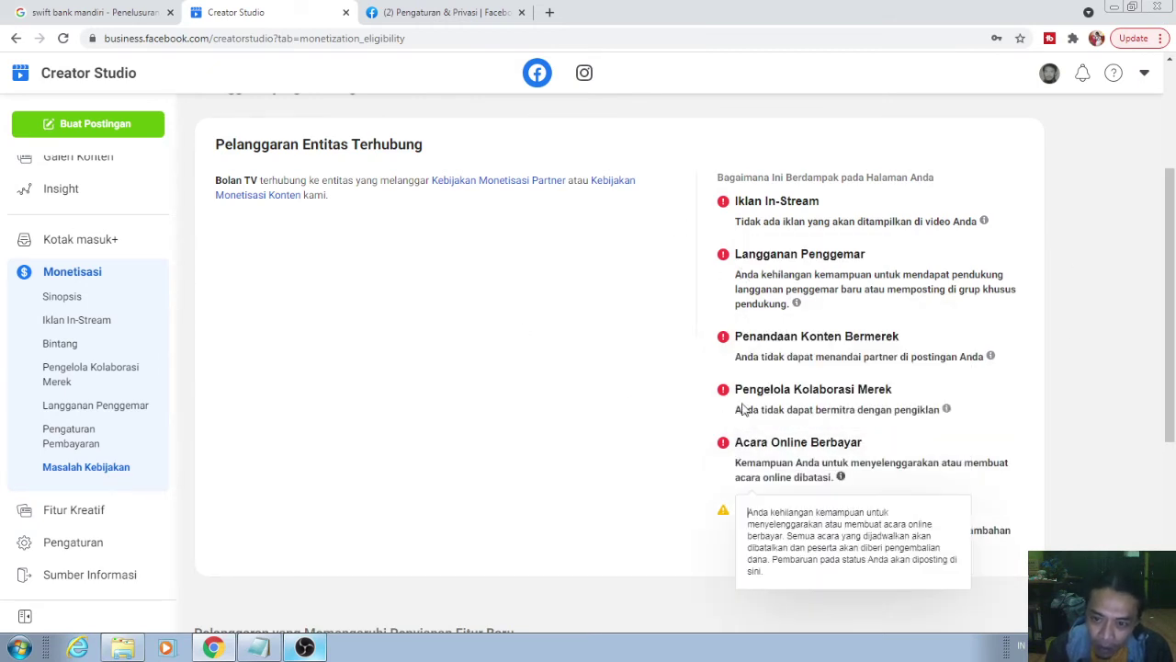
{"action": "scroll", "coordinate": [420, 439], "scroll_direction": "up", "scroll_amount": 1}
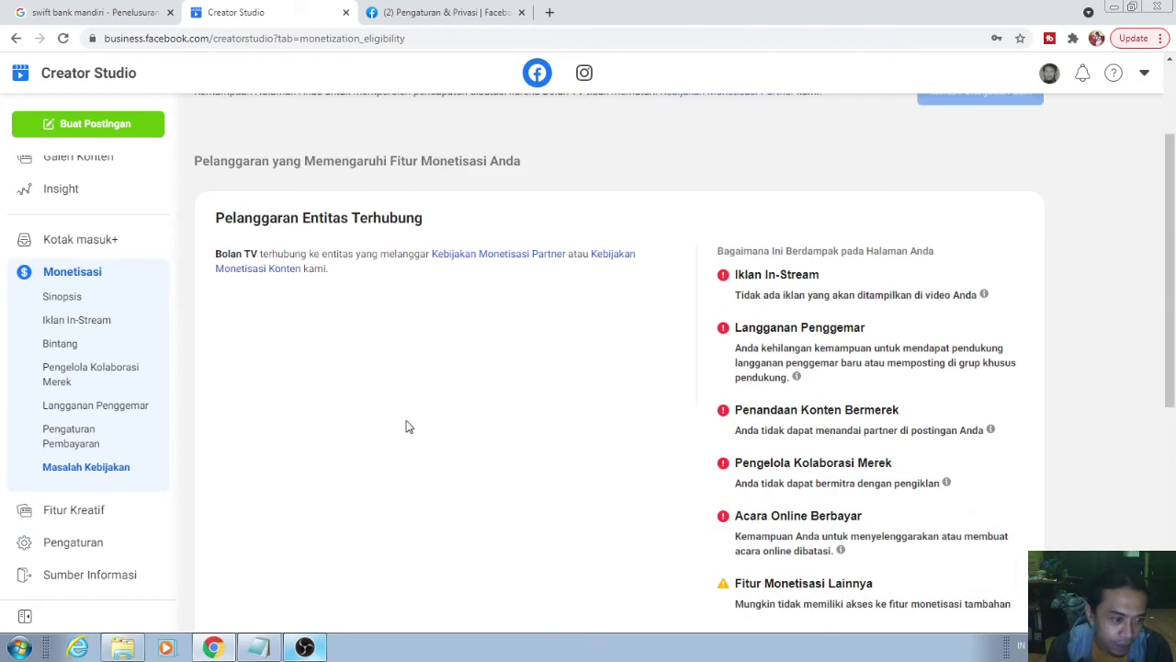
- Check Bolan TV's linked Bank Mandiri payout method, then return to Facebook's Sumber Pembayaran list
{"action": "left_click", "coordinate": [93, 439]}
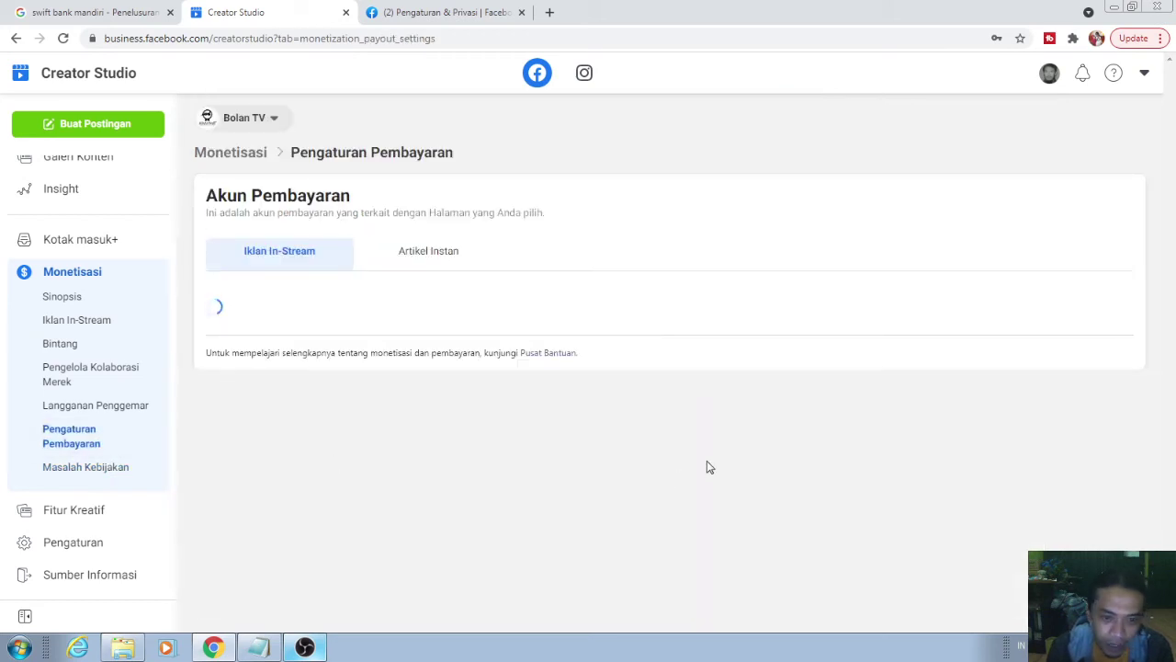
{"action": "left_click", "coordinate": [1019, 354]}
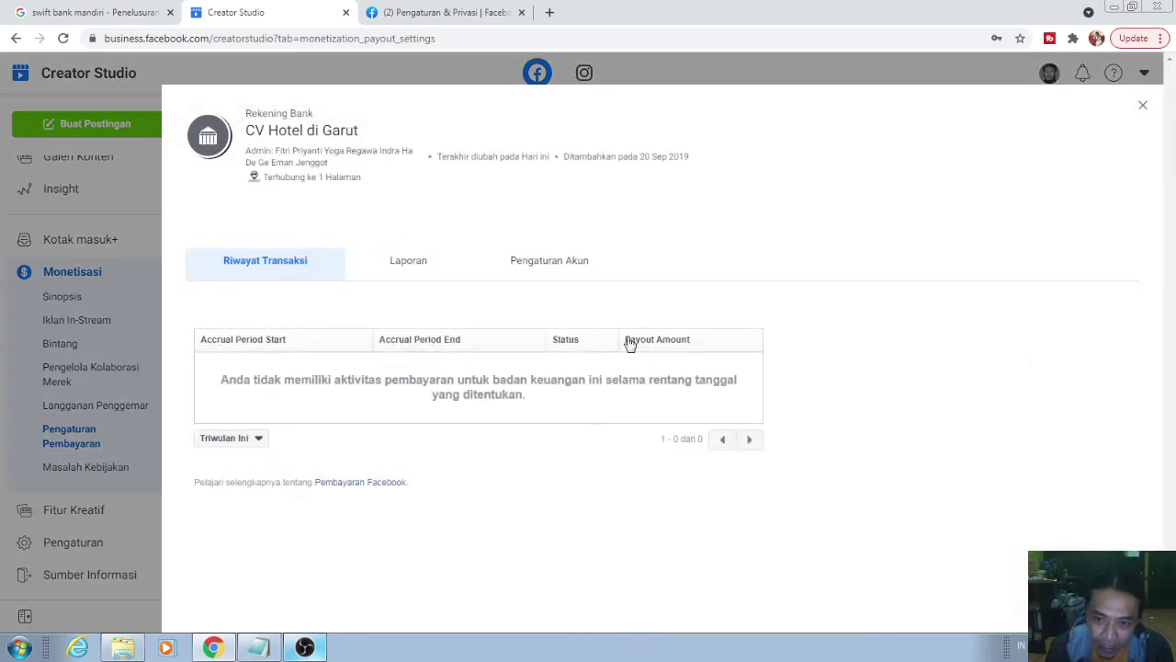
{"action": "left_click", "coordinate": [520, 271]}
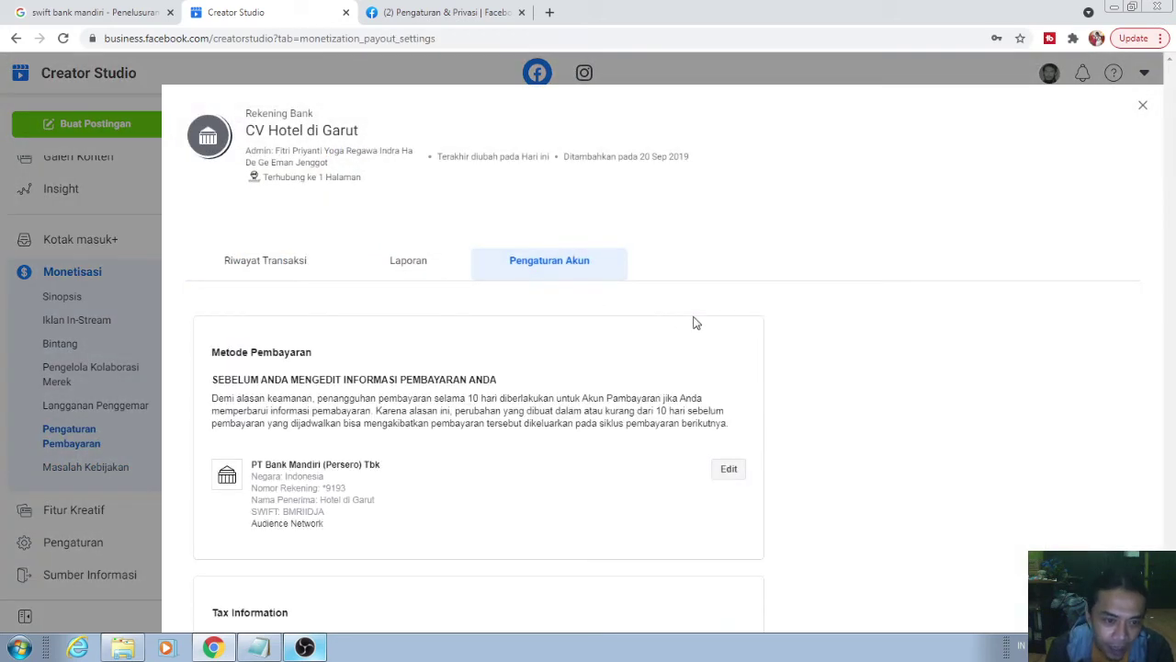
{"action": "scroll", "coordinate": [431, 377], "scroll_direction": "down", "scroll_amount": 2}
{"action": "scroll", "coordinate": [431, 376], "scroll_direction": "down", "scroll_amount": 8}
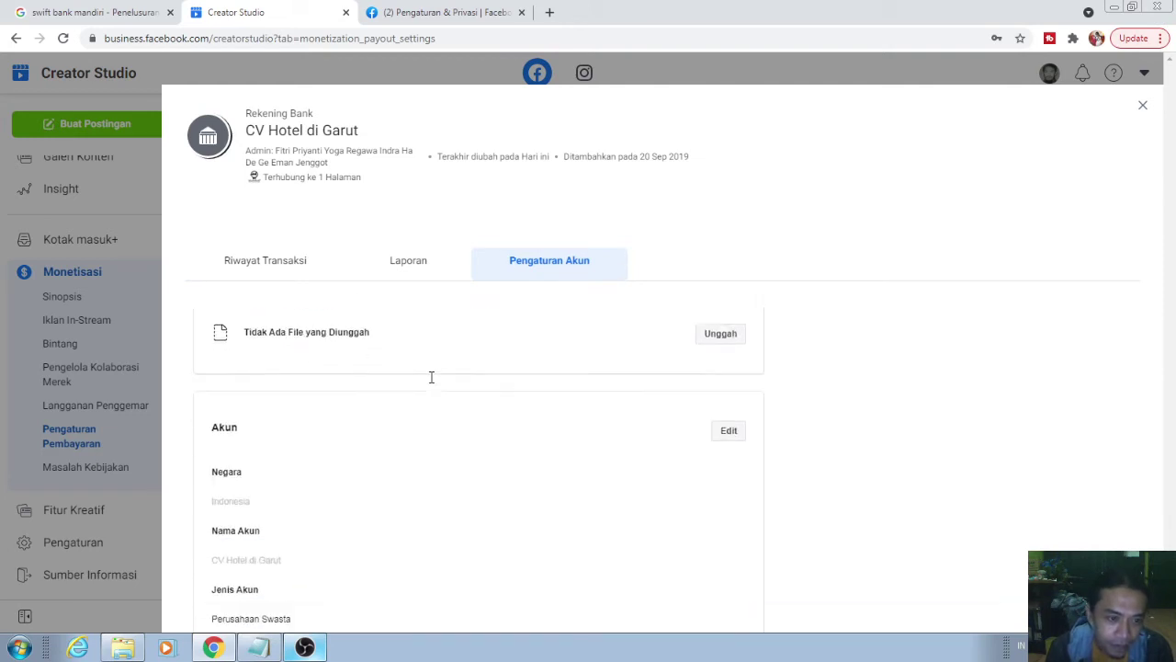
{"action": "scroll", "coordinate": [431, 377], "scroll_direction": "up", "scroll_amount": 3}
{"action": "scroll", "coordinate": [431, 377], "scroll_direction": "up", "scroll_amount": 5}
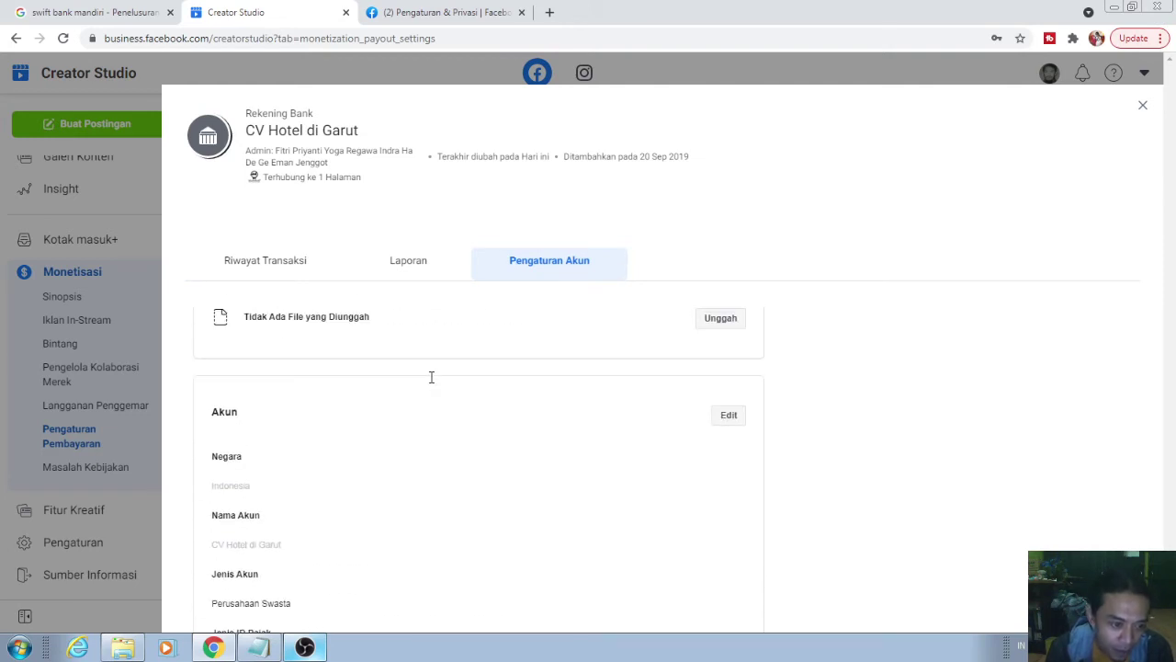
{"action": "left_click", "coordinate": [447, 12]}
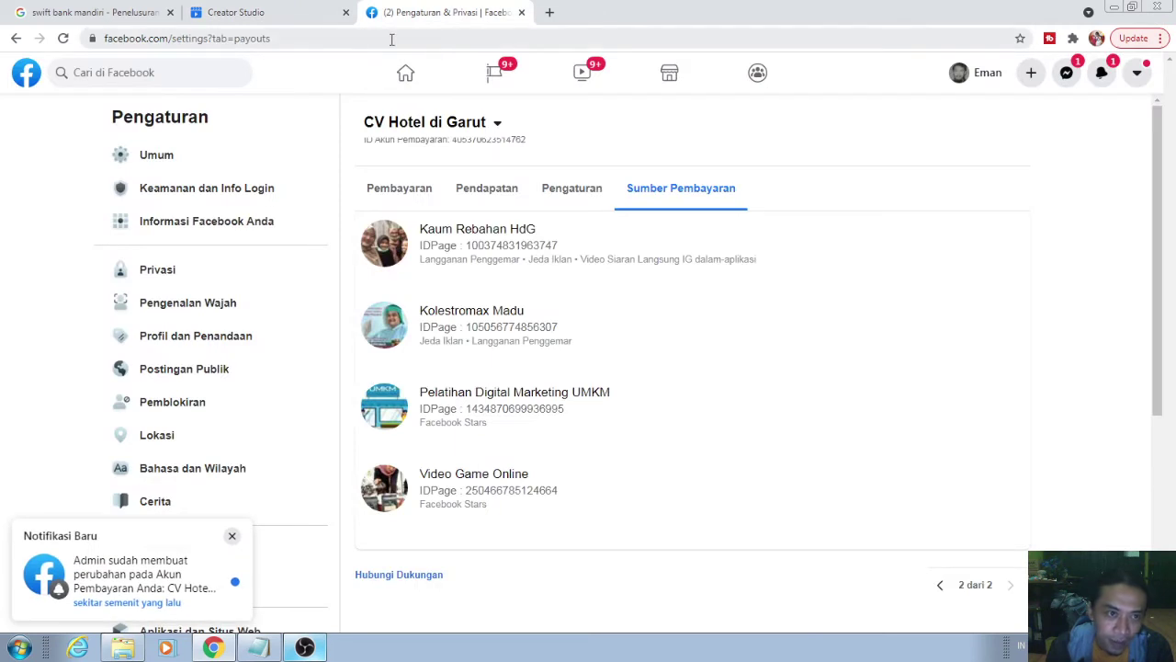
- Reload the payouts page and review methods: Bank Mandiri (BMRIIDJA) for Audience Network, Bank Central Asia for Jeda Iklan
{"action": "left_click", "coordinate": [391, 38]}
{"action": "key", "text": "Return"}
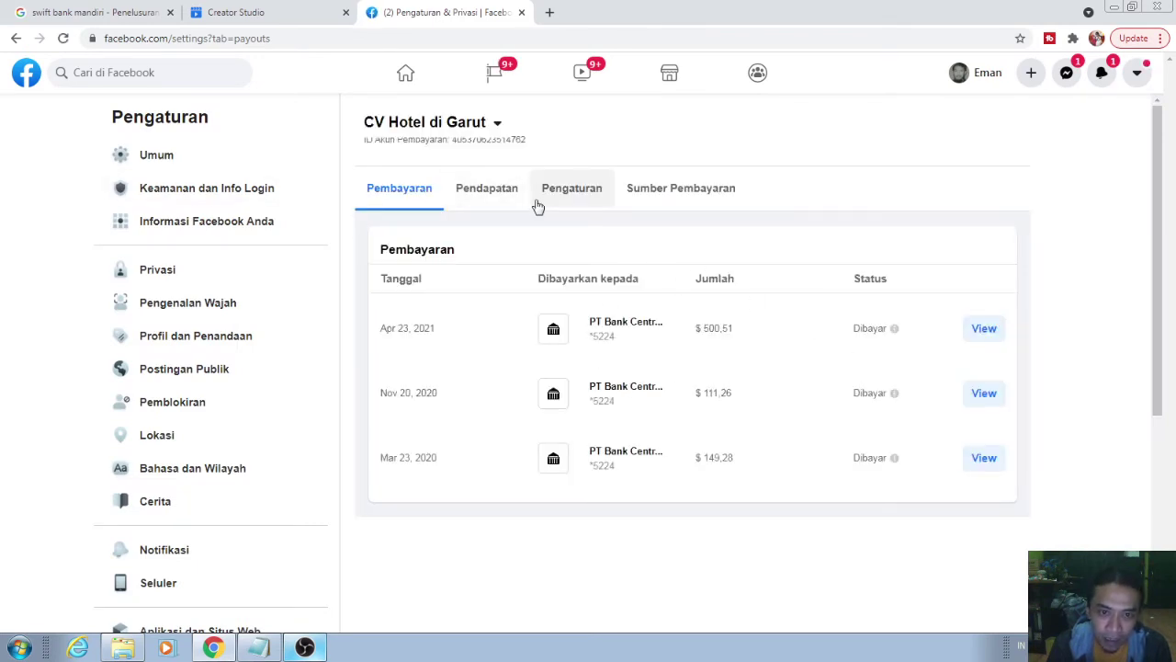
{"action": "left_click", "coordinate": [580, 207]}
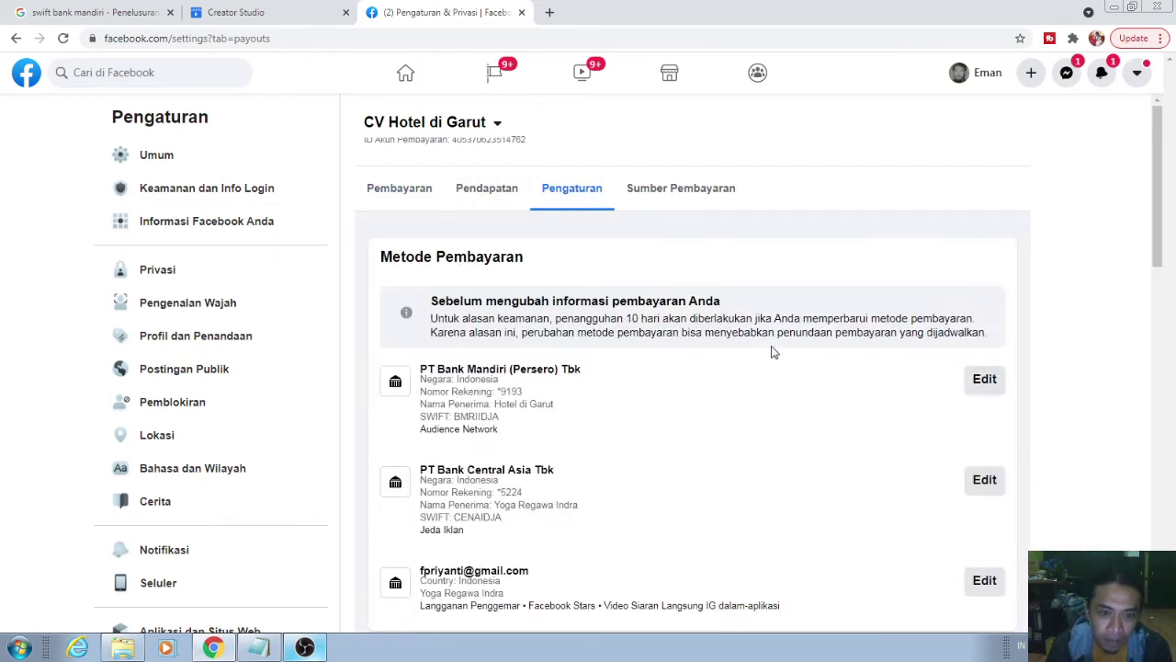
{"action": "scroll", "coordinate": [774, 354], "scroll_direction": "down", "scroll_amount": 1}
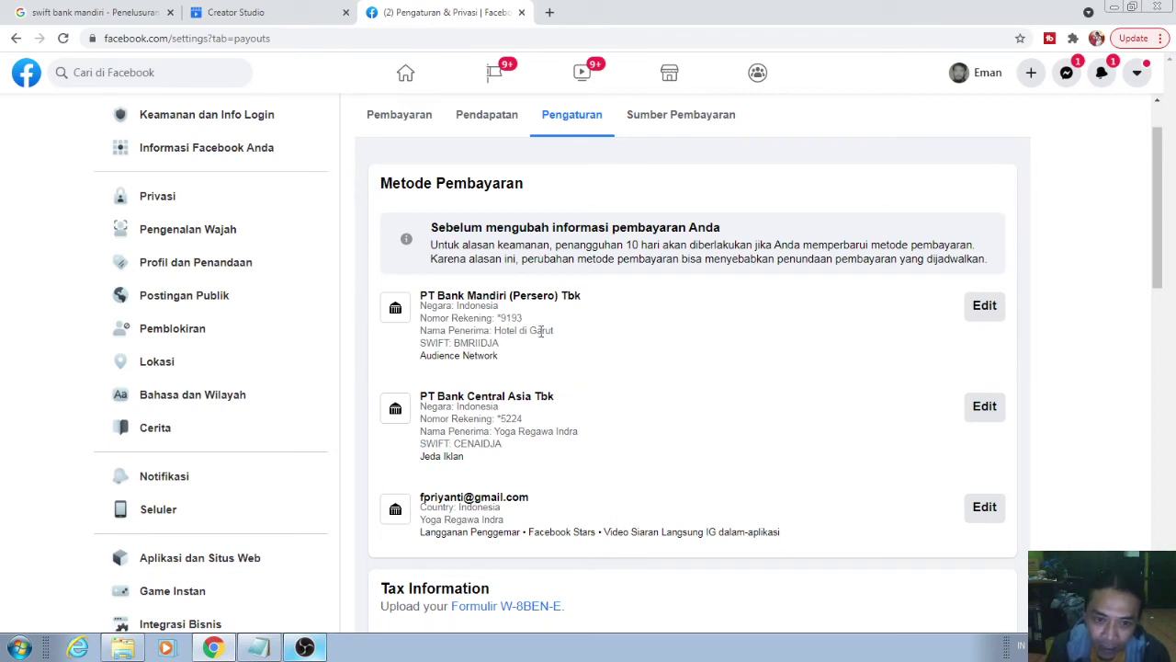
{"action": "scroll", "coordinate": [625, 354], "scroll_direction": "down", "scroll_amount": 1}
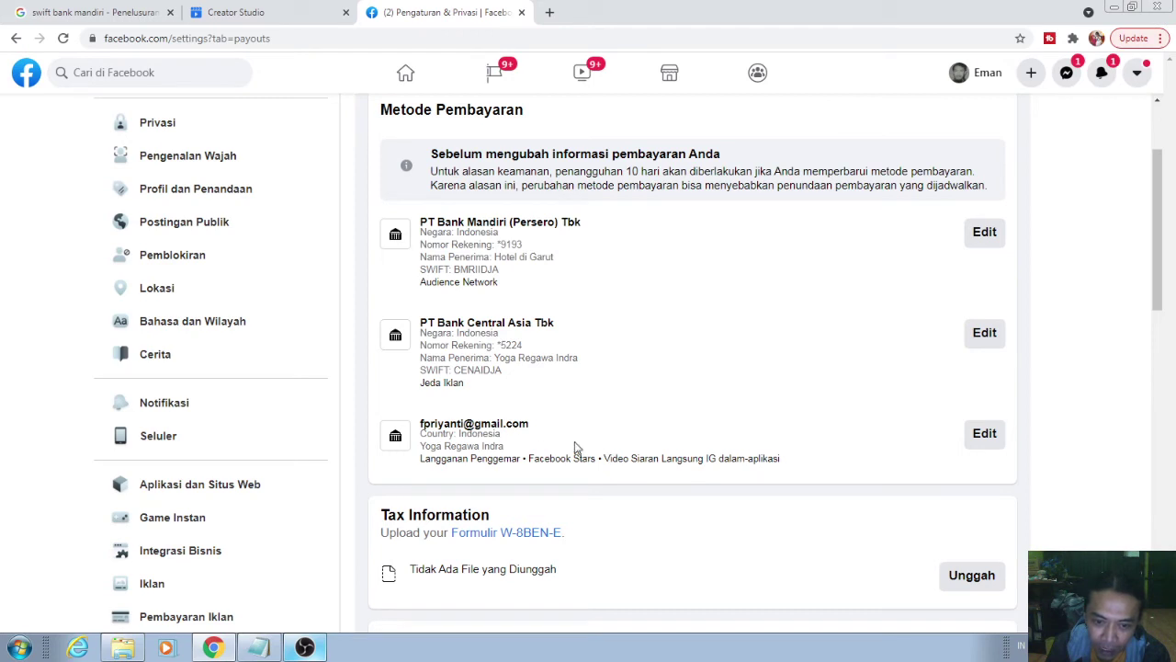
{"action": "scroll", "coordinate": [747, 441], "scroll_direction": "up", "scroll_amount": 1}
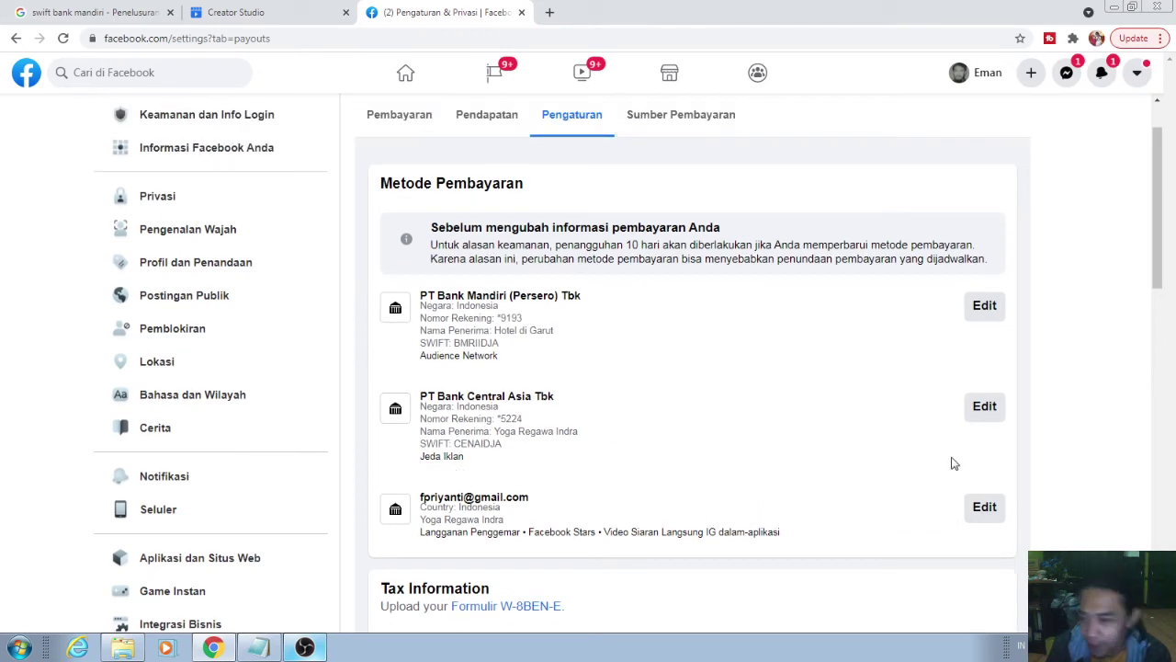
{"action": "scroll", "coordinate": [954, 450], "scroll_direction": "down", "scroll_amount": 1}
{"action": "scroll", "coordinate": [954, 441], "scroll_direction": "up", "scroll_amount": 1}
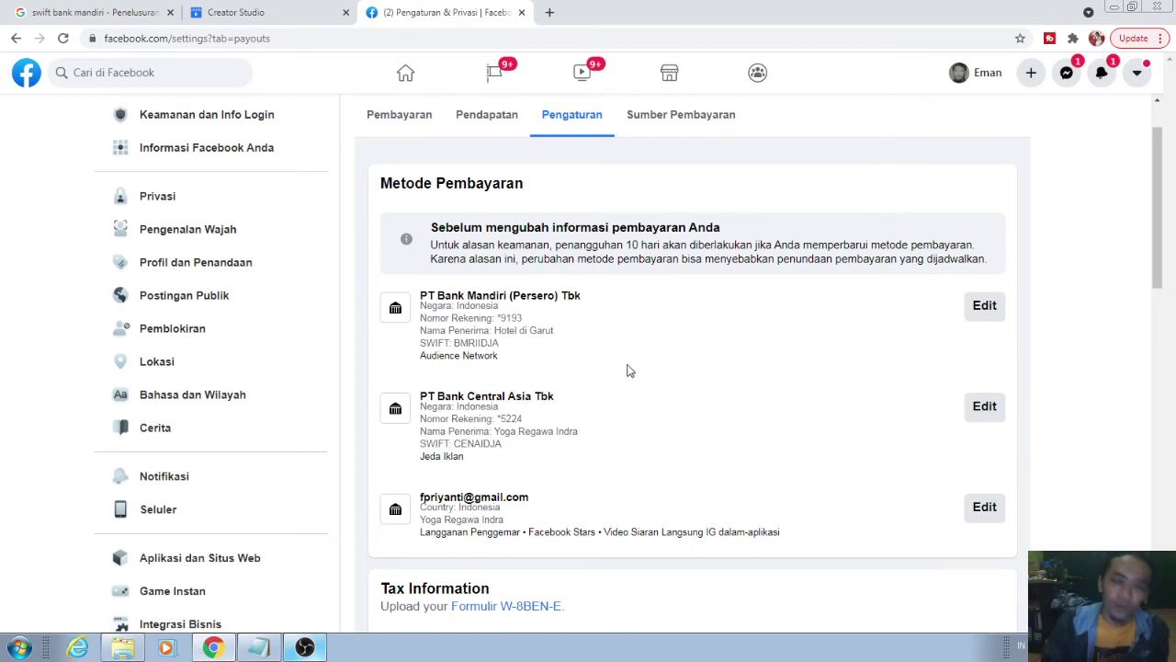
{"action": "scroll", "coordinate": [701, 364], "scroll_direction": "down", "scroll_amount": 1}
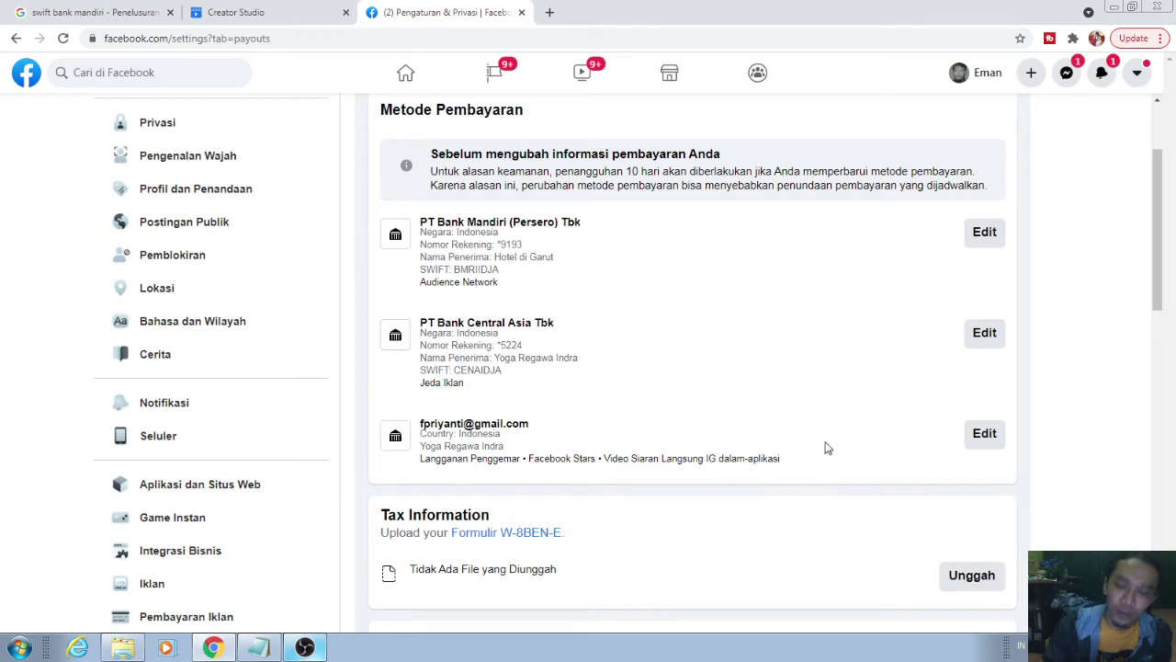
{"action": "scroll", "coordinate": [825, 448], "scroll_direction": "up", "scroll_amount": 2}
{"action": "scroll", "coordinate": [828, 442], "scroll_direction": "down", "scroll_amount": 2}
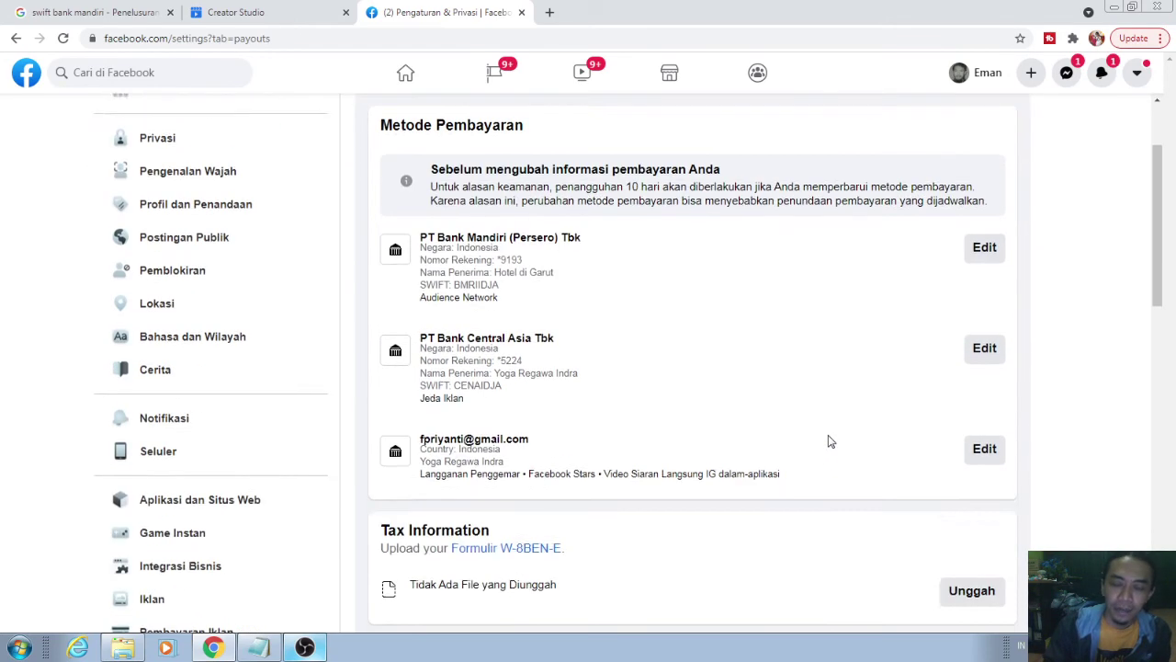
{"action": "scroll", "coordinate": [1031, 453], "scroll_direction": "up", "scroll_amount": 1}
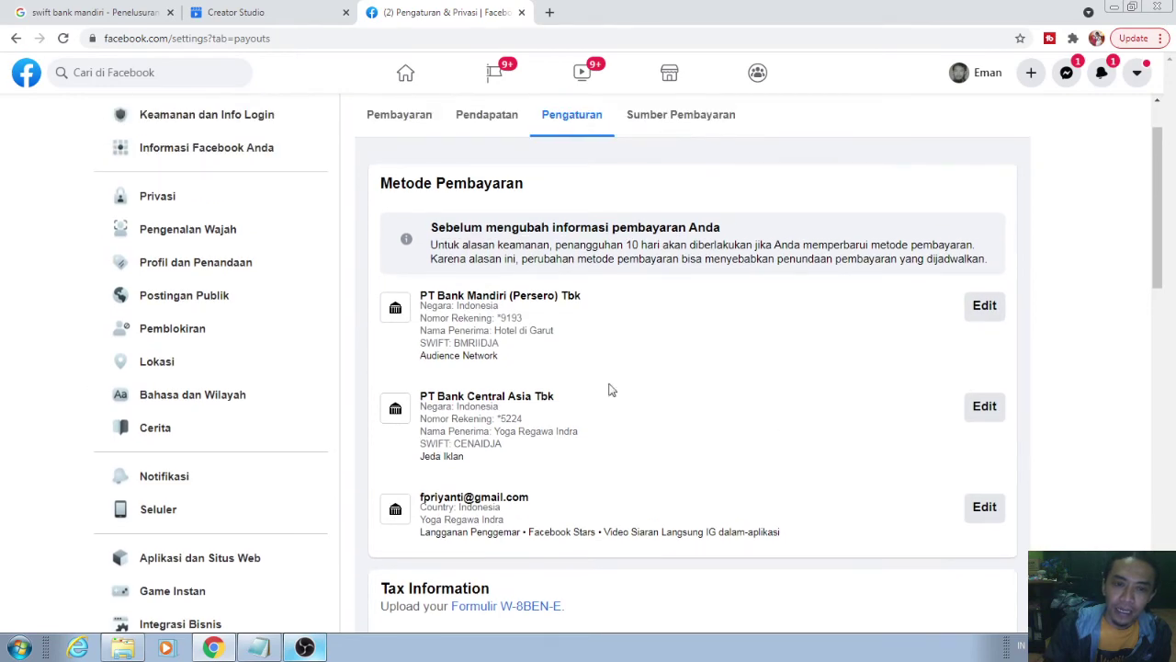
{"action": "scroll", "coordinate": [1021, 423], "scroll_direction": "down", "scroll_amount": 3}
{"action": "scroll", "coordinate": [1023, 425], "scroll_direction": "up", "scroll_amount": 2}
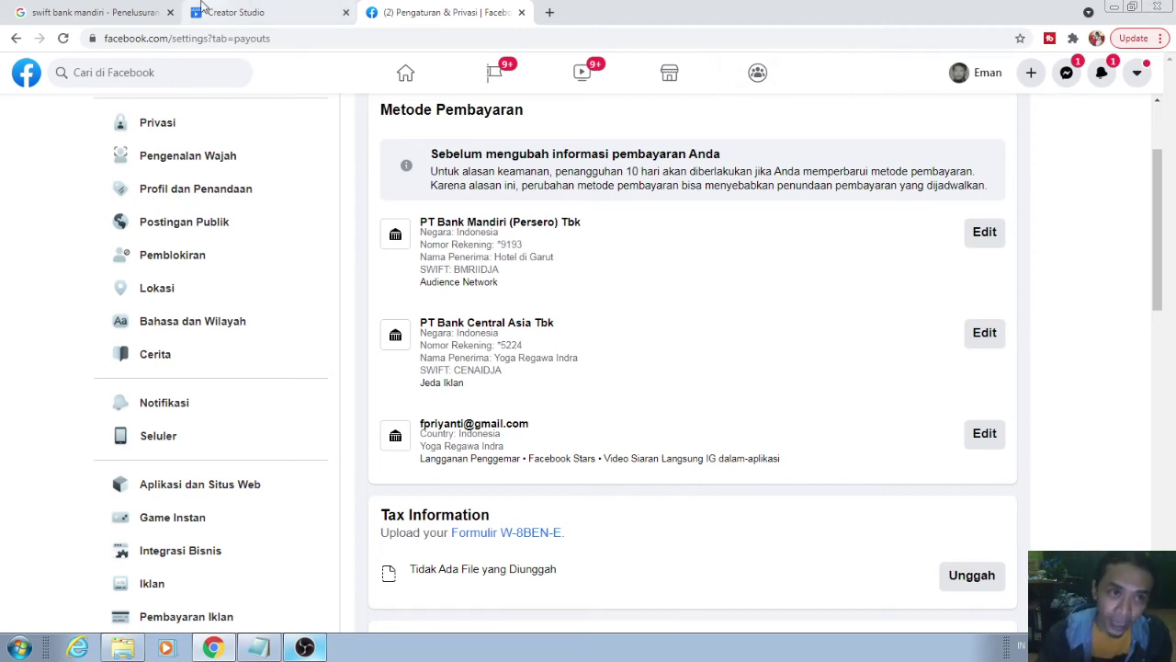
- Close the Pengaturan Akun panel and review Bolan TV's In-Stream Ads bank account, changed today
{"action": "left_click", "coordinate": [235, 12]}
{"action": "scroll", "coordinate": [735, 377], "scroll_direction": "down", "scroll_amount": 1}
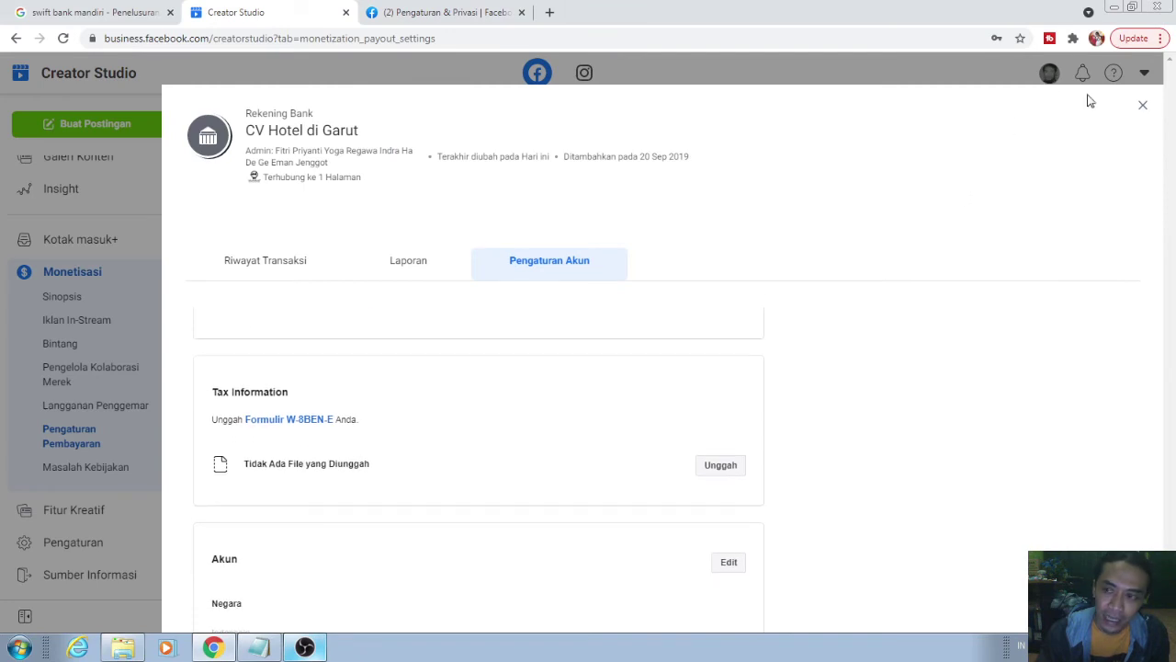
{"action": "scroll", "coordinate": [678, 408], "scroll_direction": "down", "scroll_amount": 4}
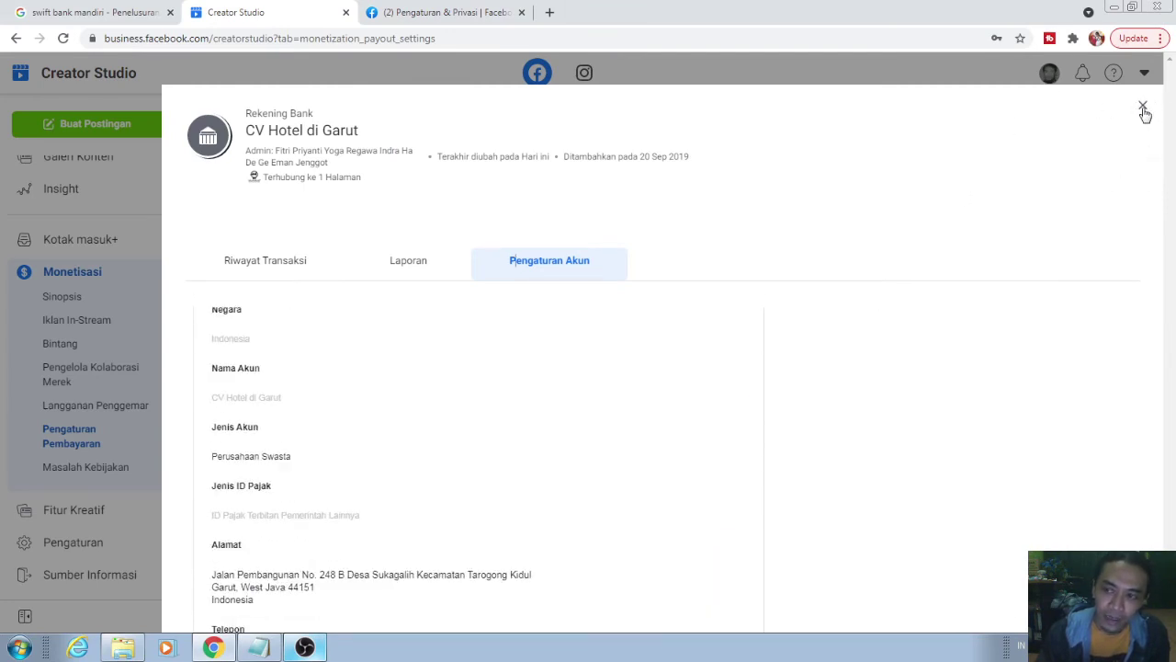
{"action": "left_click", "coordinate": [1142, 108]}
{"action": "scroll", "coordinate": [111, 349], "scroll_direction": "up", "scroll_amount": 1}
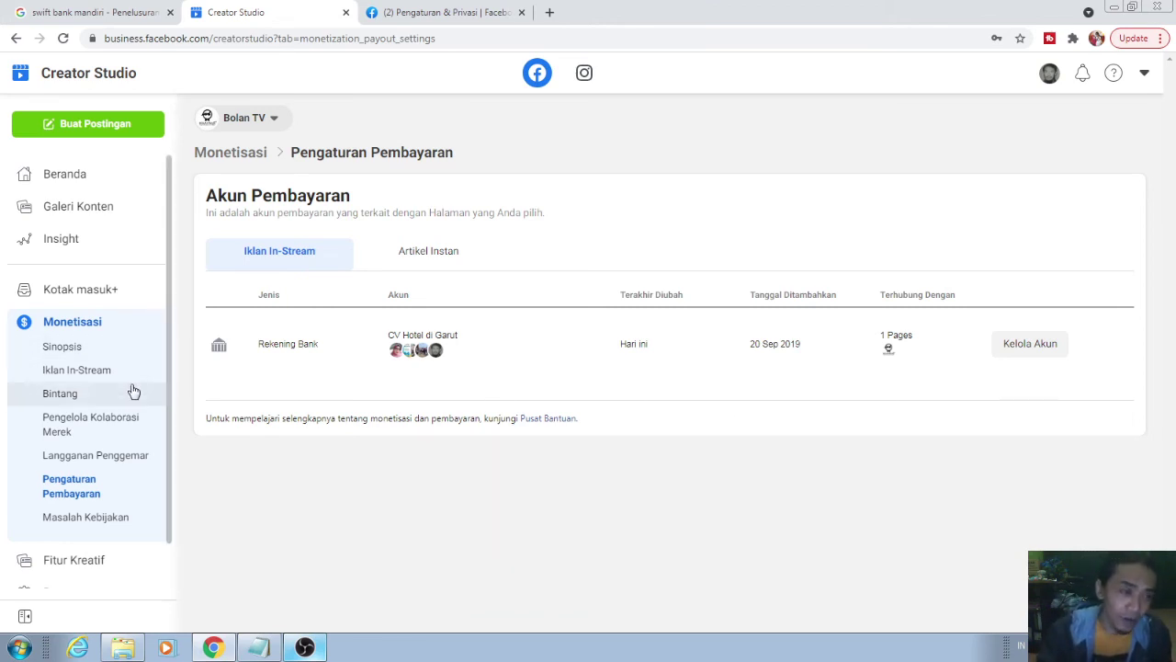
{"action": "scroll", "coordinate": [132, 391], "scroll_direction": "down", "scroll_amount": 1}
{"action": "scroll", "coordinate": [133, 391], "scroll_direction": "up", "scroll_amount": 1}
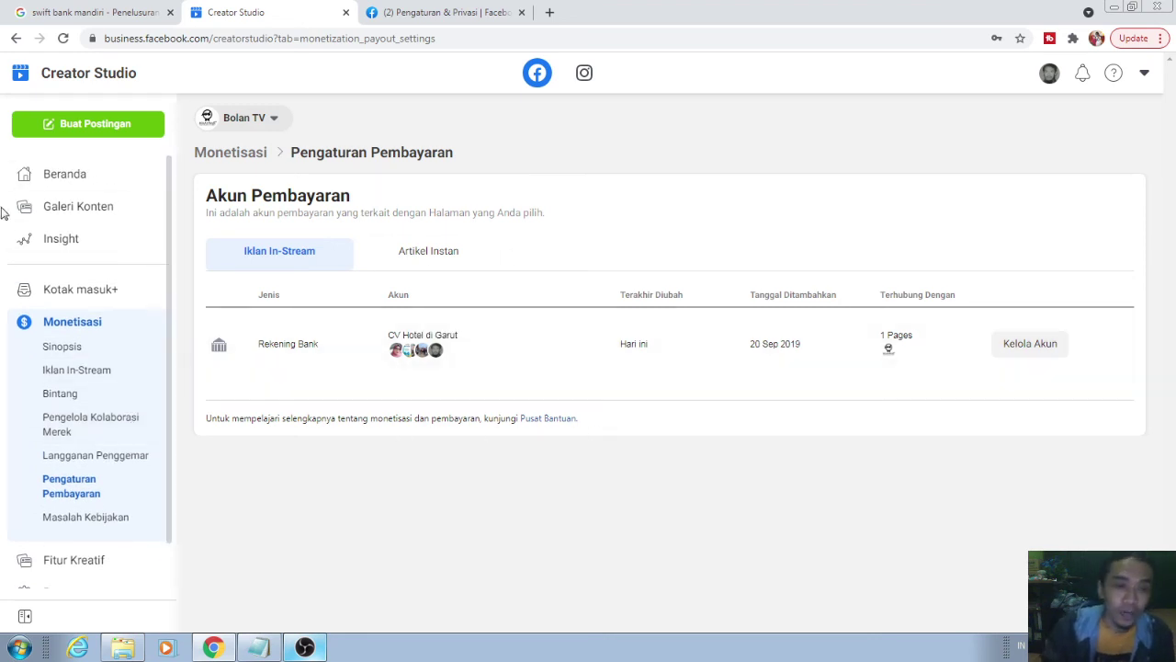
- From Beranda, search 'umk' and select only the Pelatihan Digital Marketing UMKM page
{"action": "left_click", "coordinate": [97, 181]}
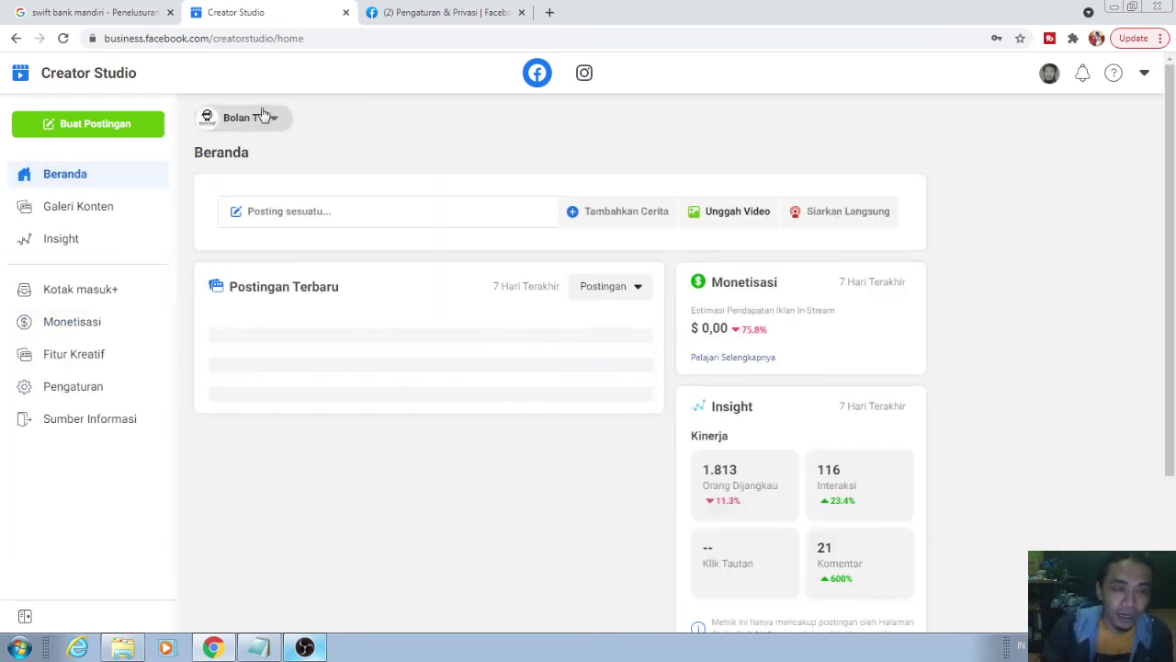
{"action": "left_click", "coordinate": [262, 117]}
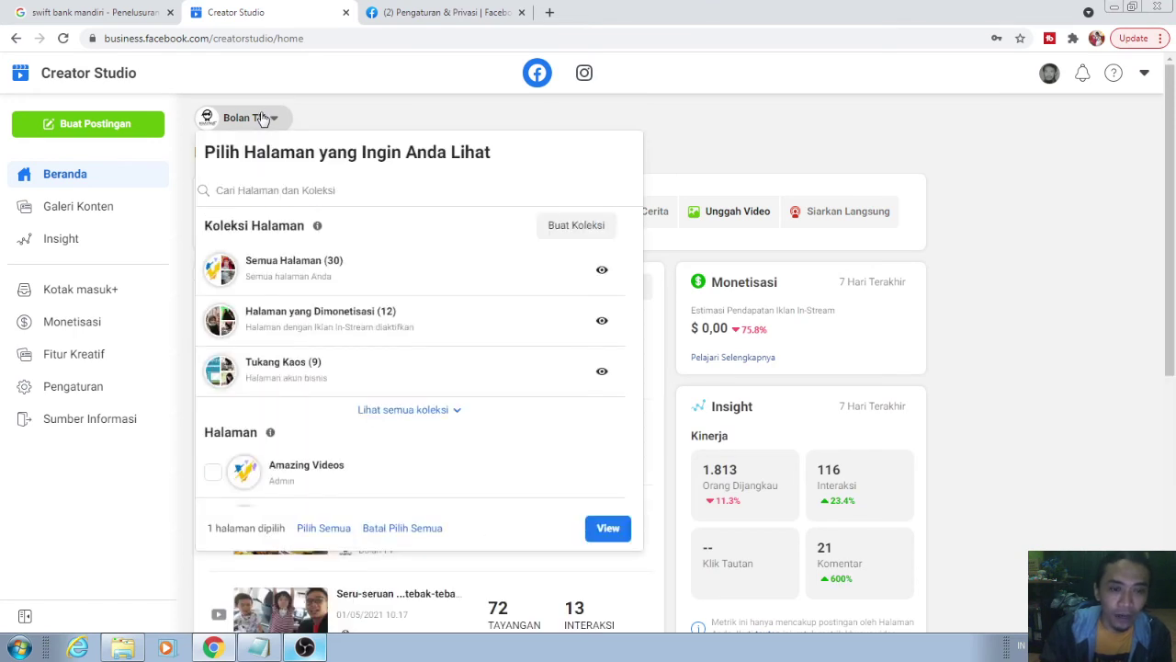
{"action": "left_click", "coordinate": [262, 118]}
{"action": "left_click", "coordinate": [262, 118]}
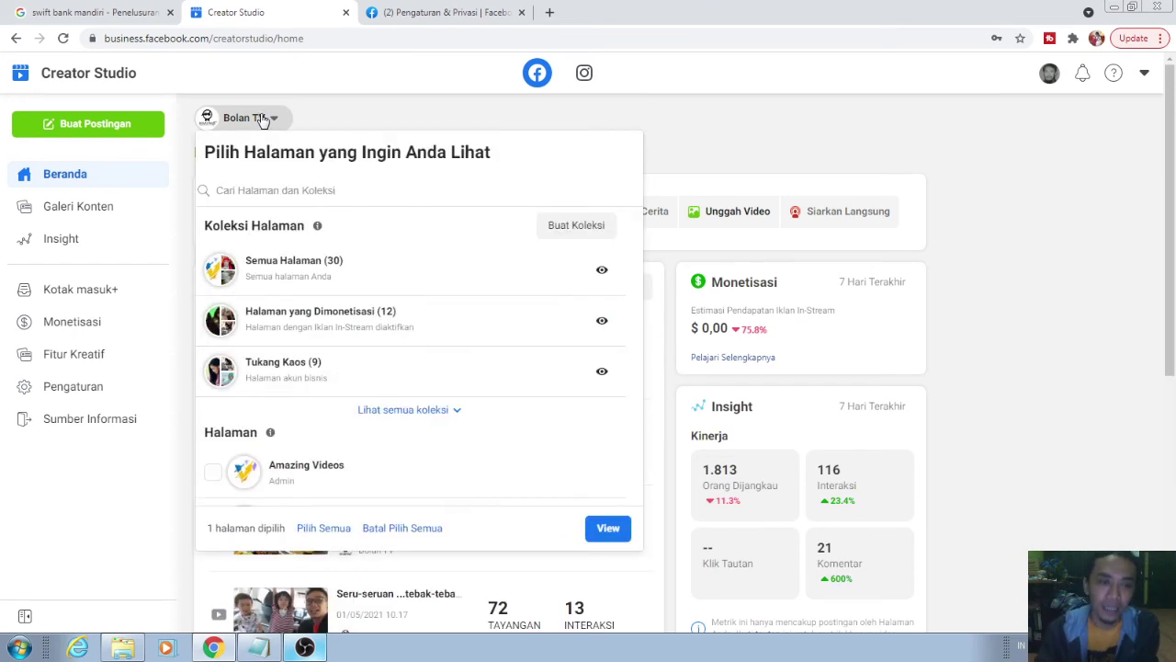
{"action": "left_click", "coordinate": [257, 123]}
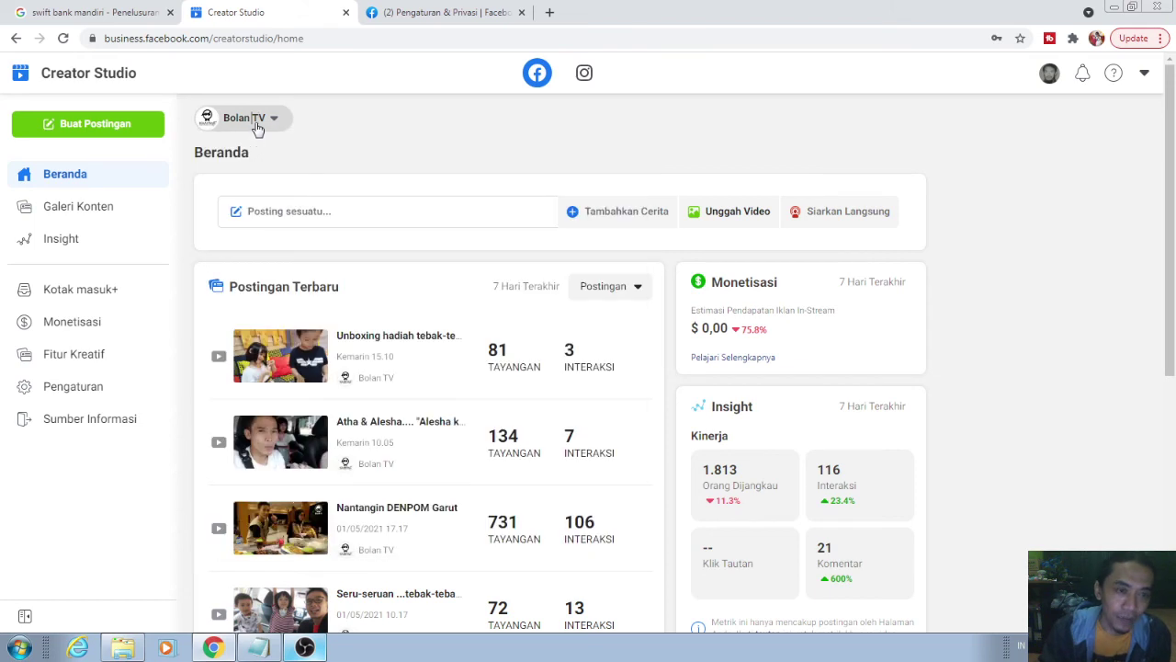
{"action": "left_click", "coordinate": [257, 119]}
{"action": "left_click", "coordinate": [269, 195]}
{"action": "type", "text": "umk"}
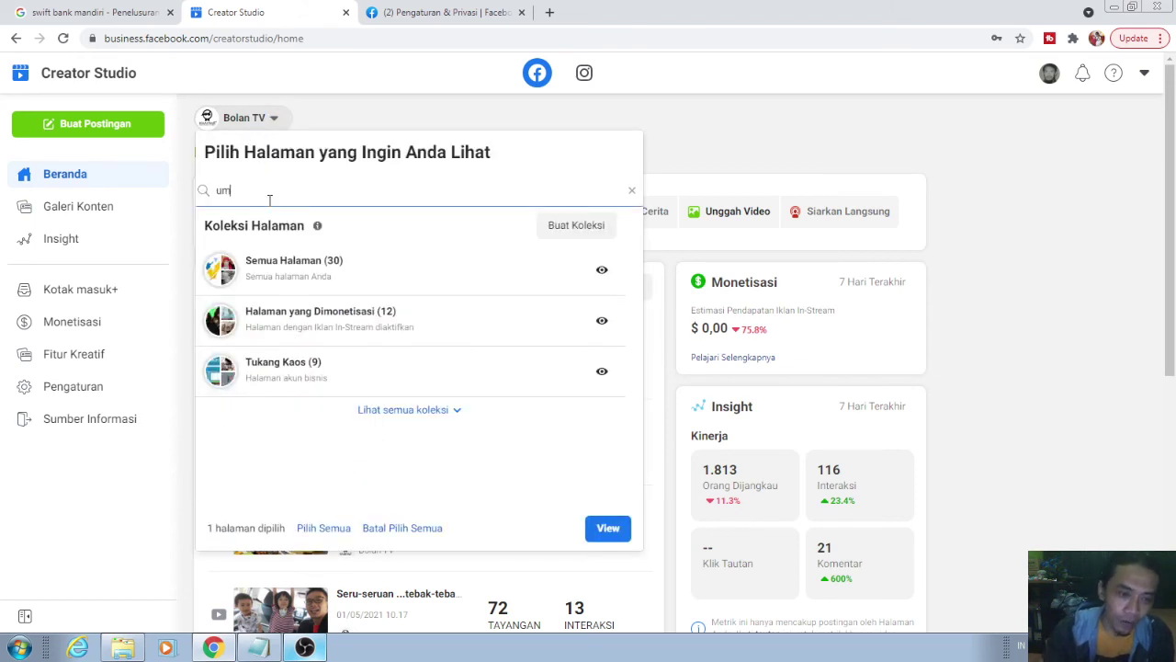
{"action": "left_click", "coordinate": [400, 531]}
{"action": "left_click", "coordinate": [217, 474]}
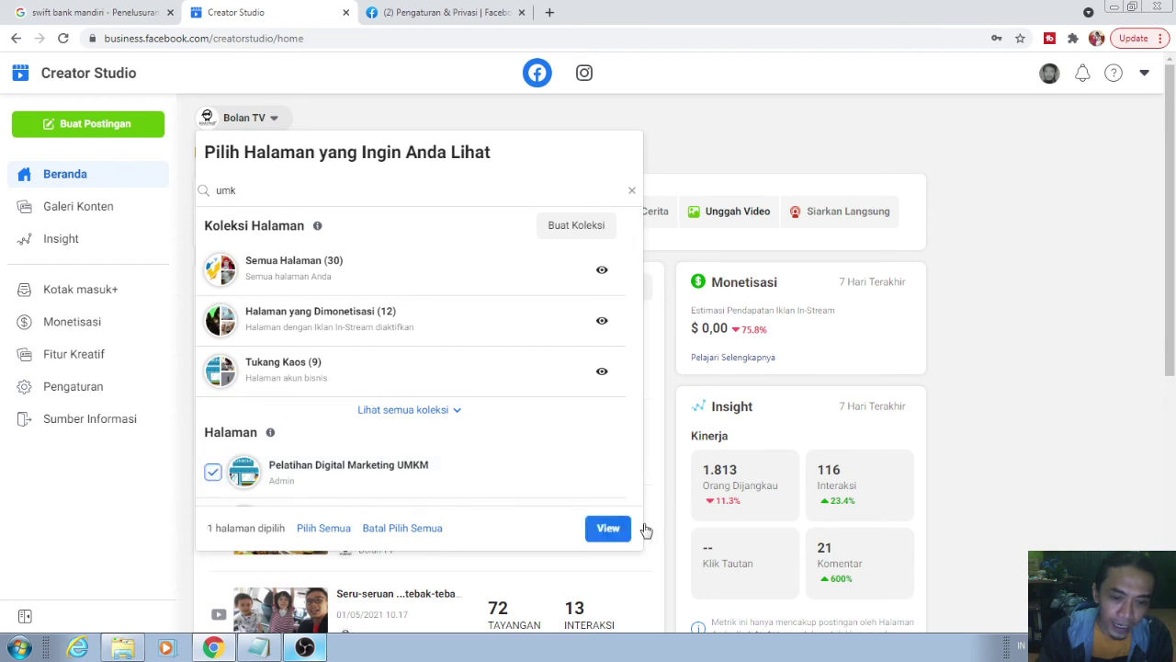
{"action": "left_click", "coordinate": [608, 529]}
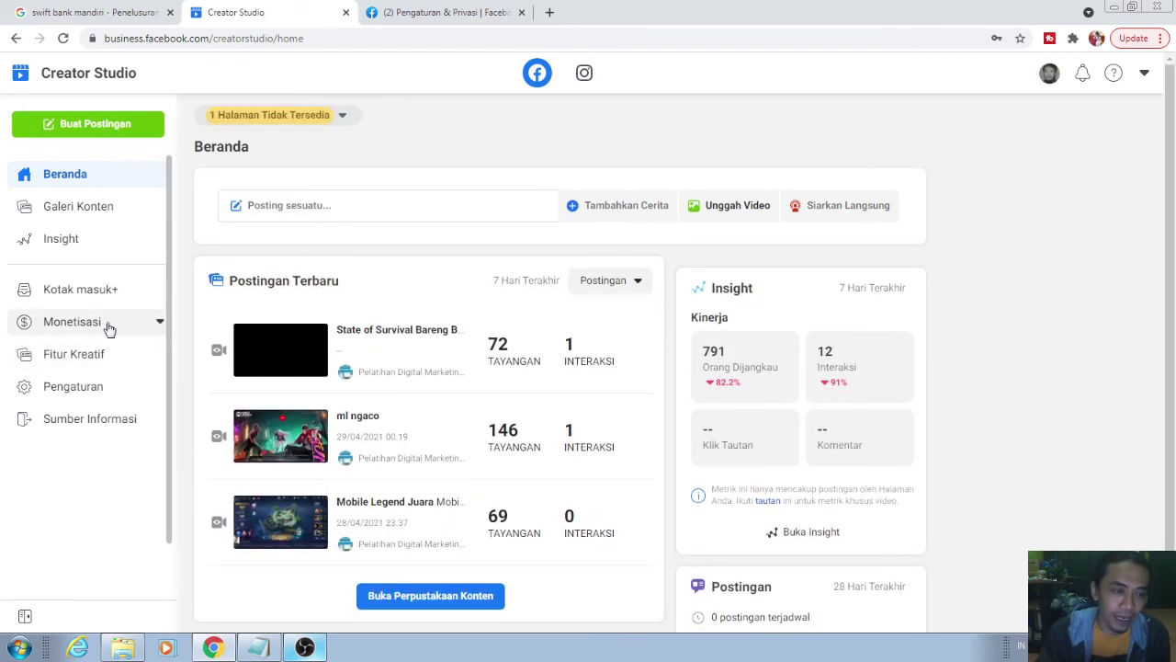
- Review the Masalah Kebijakan details behind Pelatihan Digital Marketing UMKM's Monetisasi Terbatas status
{"action": "left_click", "coordinate": [108, 324]}
{"action": "scroll", "coordinate": [665, 254], "scroll_direction": "down", "scroll_amount": 2}
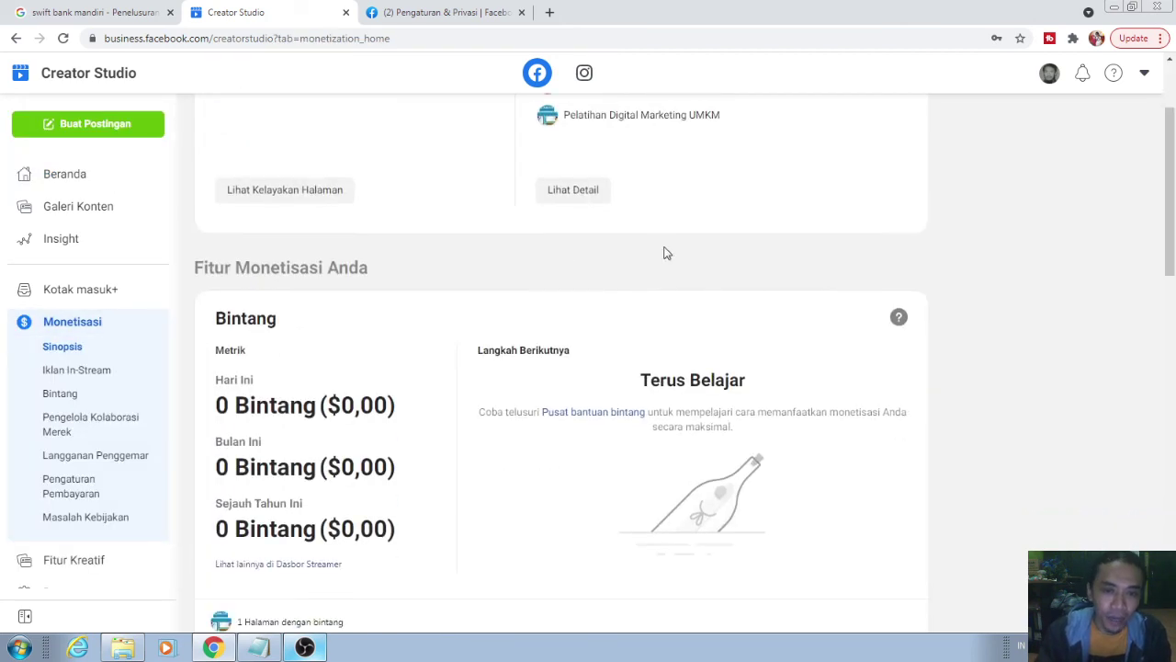
{"action": "scroll", "coordinate": [726, 202], "scroll_direction": "up", "scroll_amount": 2}
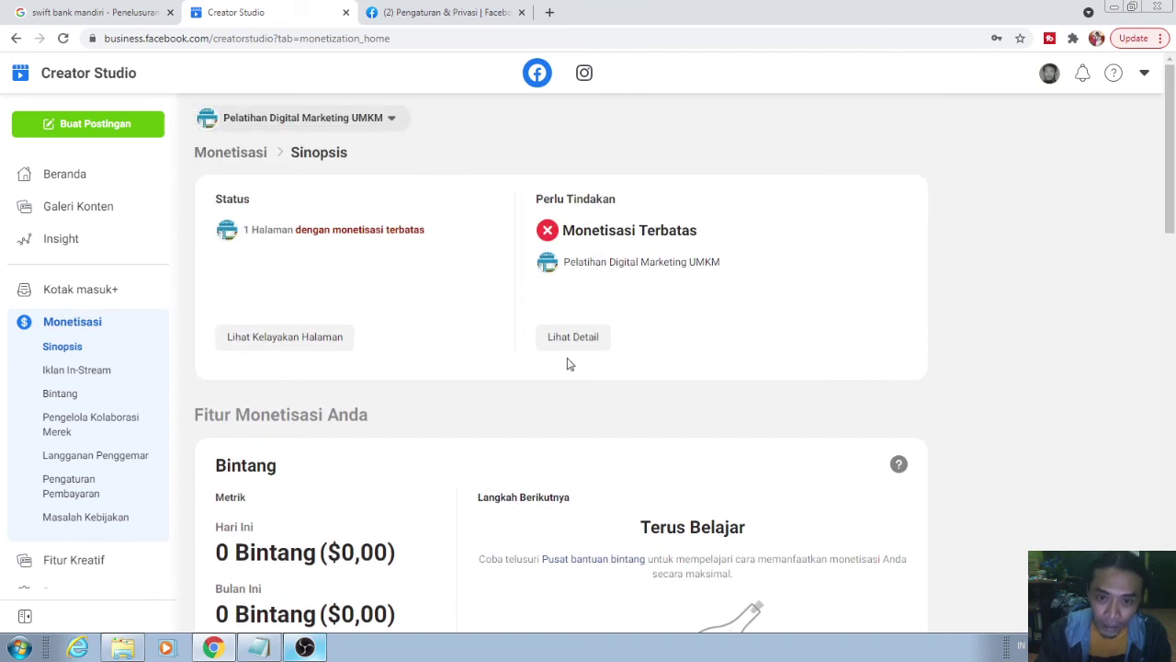
{"action": "left_click", "coordinate": [575, 338]}
{"action": "scroll", "coordinate": [698, 368], "scroll_direction": "down", "scroll_amount": 1}
{"action": "mouse_move", "coordinate": [827, 398]}
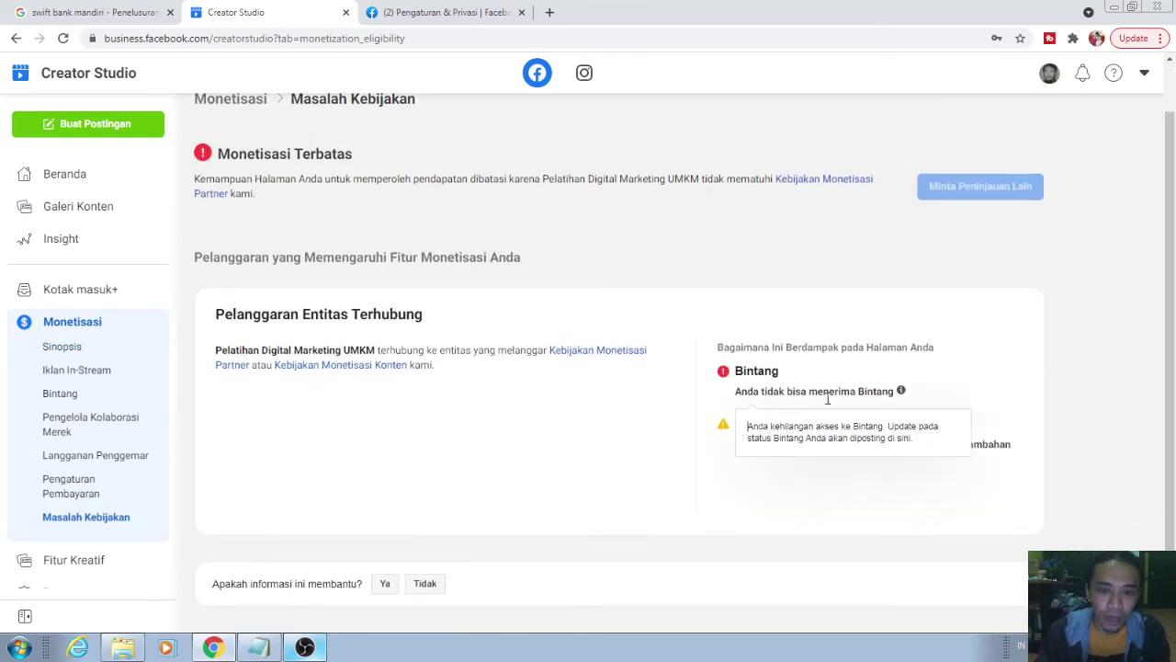
{"action": "scroll", "coordinate": [203, 349], "scroll_direction": "up", "scroll_amount": 1}
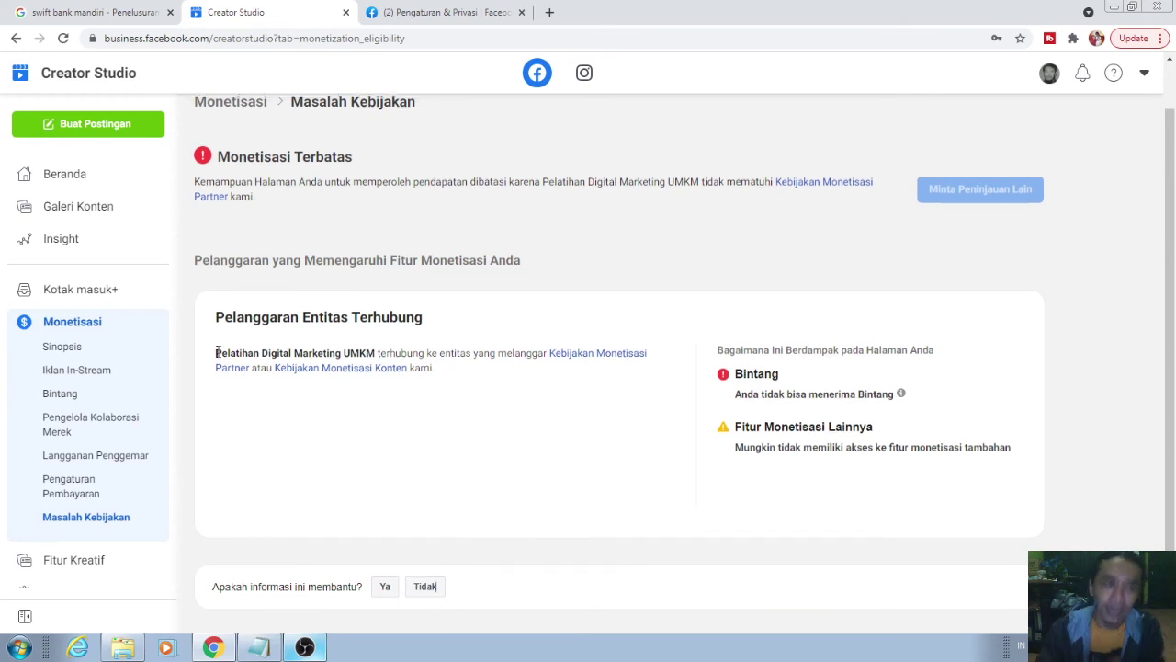
{"action": "scroll", "coordinate": [481, 396], "scroll_direction": "down", "scroll_amount": 1}
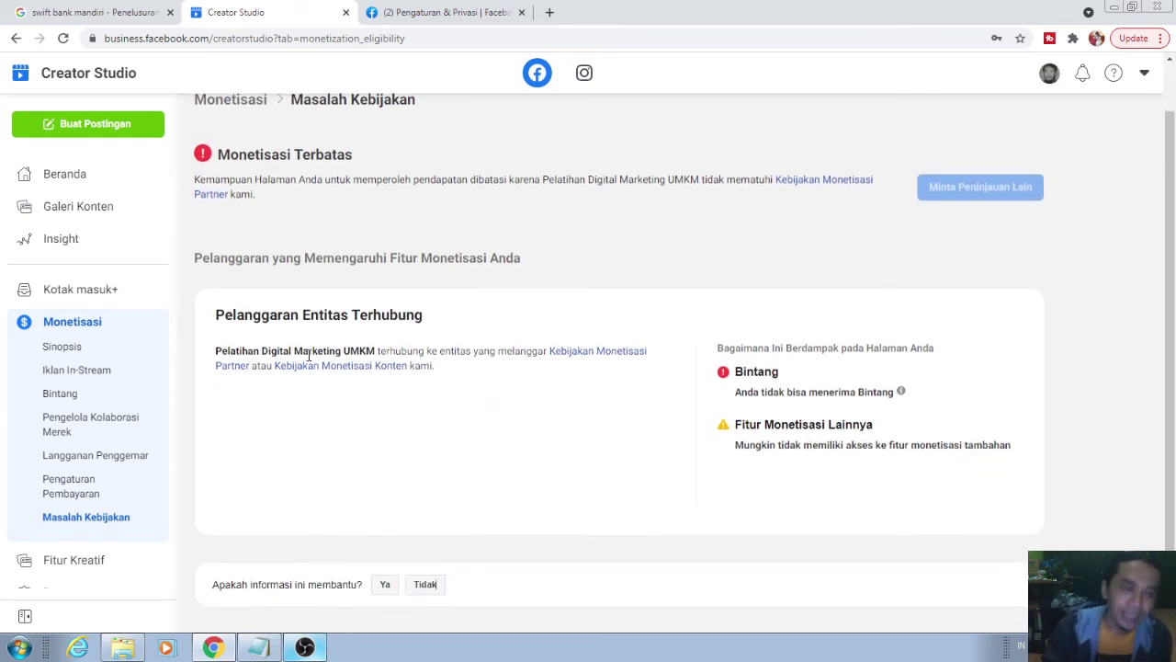
{"action": "scroll", "coordinate": [367, 350], "scroll_direction": "up", "scroll_amount": 1}
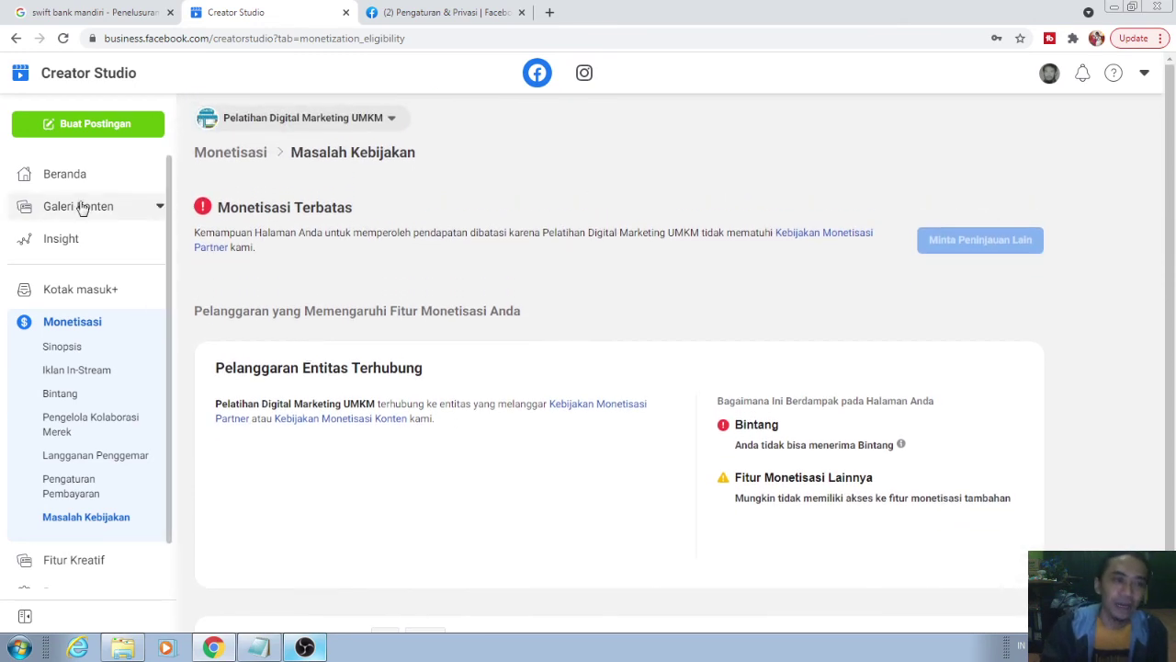
- Look through the Iklan In-Stream video list, then return to the Creator Studio home
{"action": "left_click", "coordinate": [48, 370]}
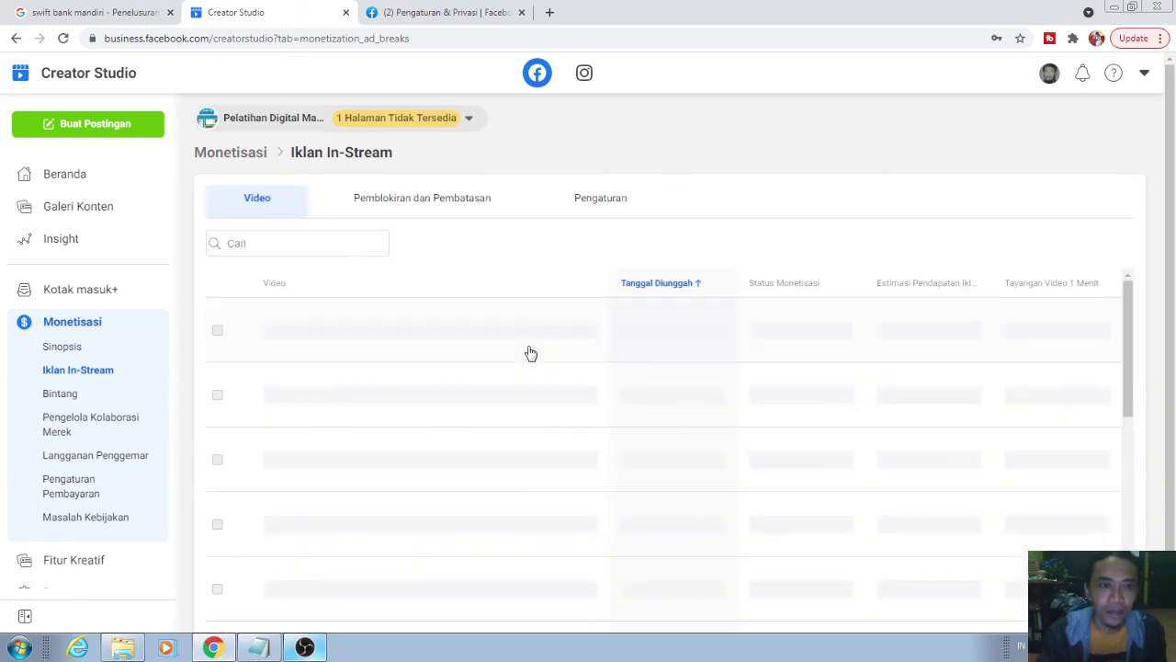
{"action": "scroll", "coordinate": [605, 355], "scroll_direction": "down", "scroll_amount": 1}
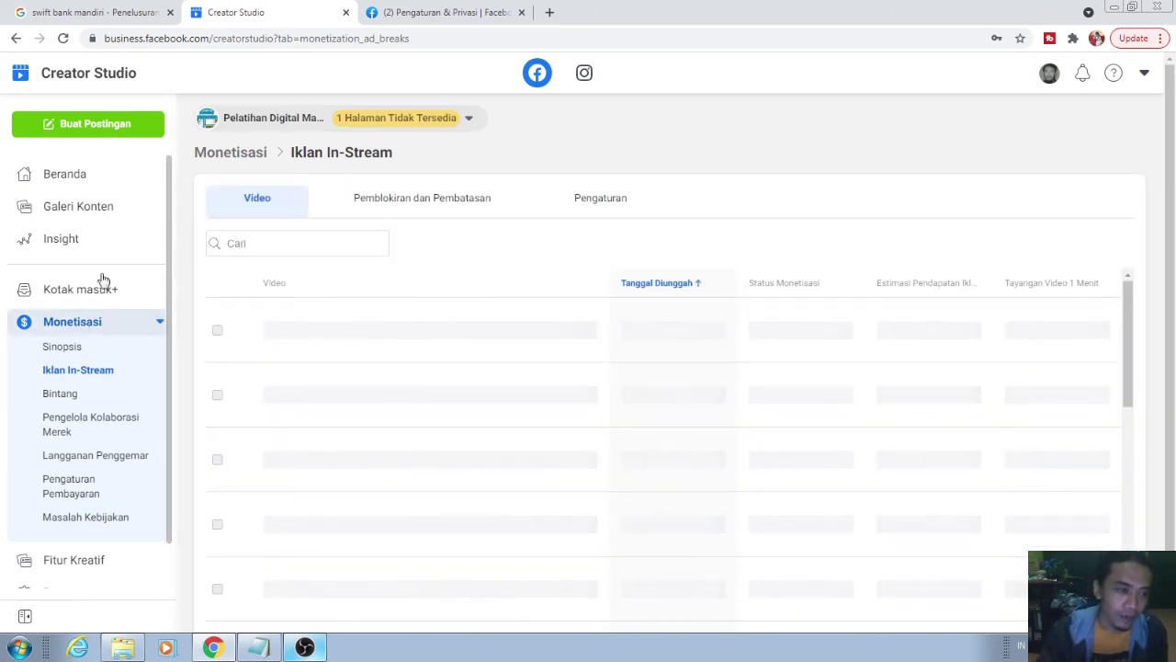
{"action": "left_click", "coordinate": [86, 175]}
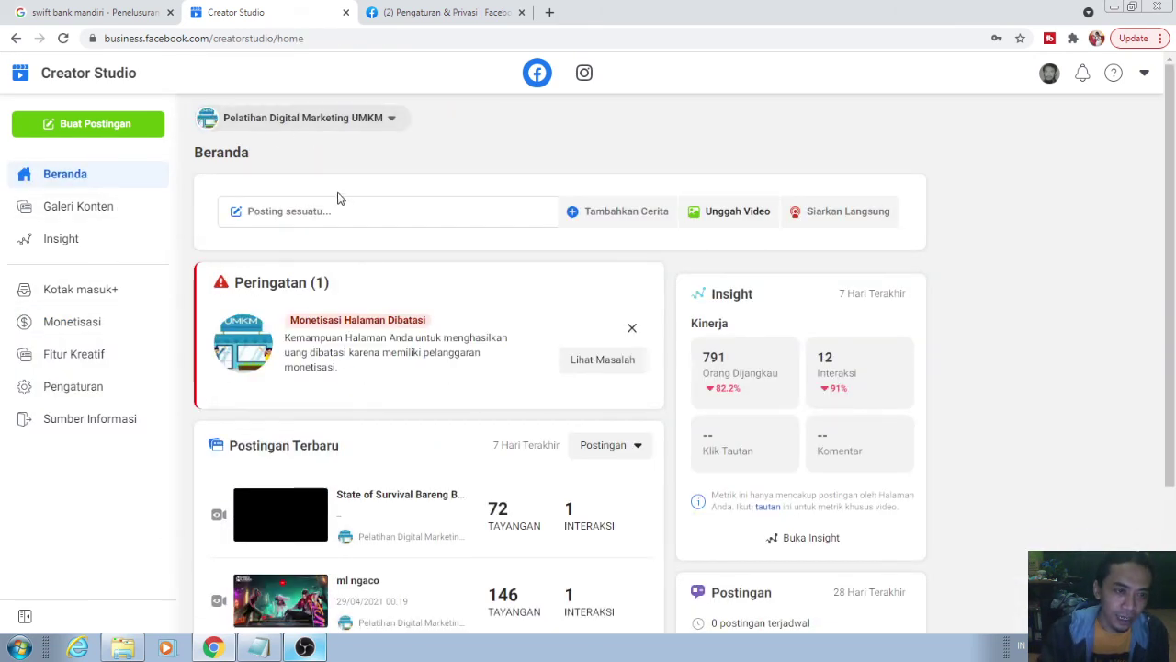
- Switch the page selector to Semua Halaman (30 pages) and open Lihat Kelayakan Halaman from Monetisasi
{"action": "left_click", "coordinate": [327, 119]}
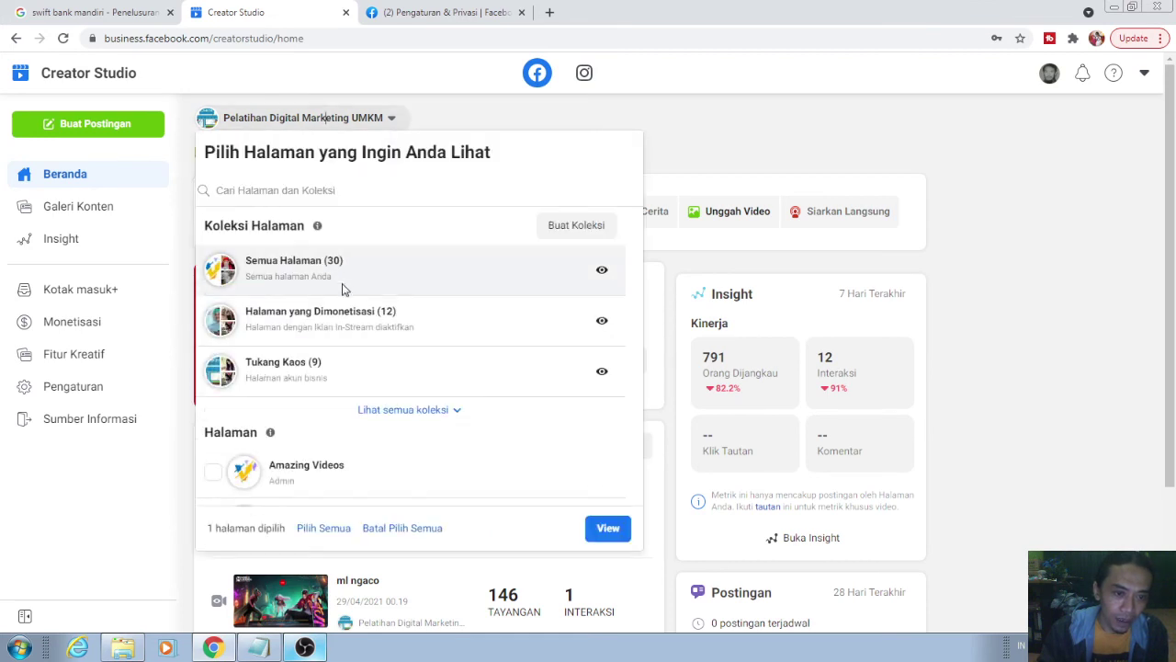
{"action": "left_click", "coordinate": [342, 279]}
{"action": "left_click", "coordinate": [85, 324]}
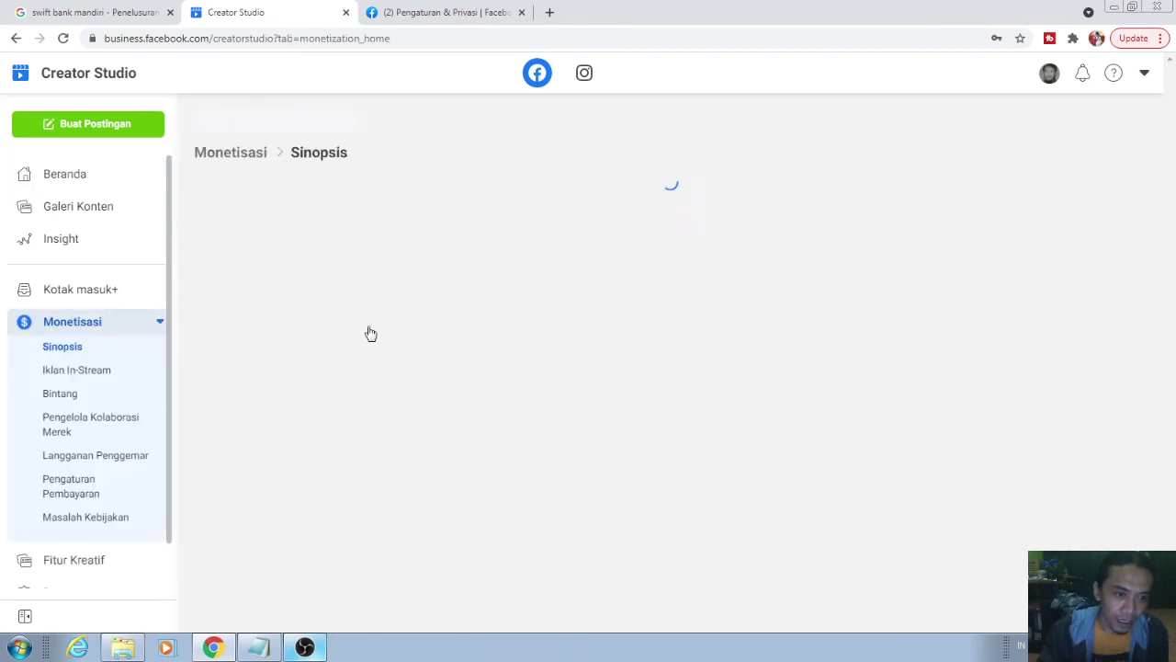
{"action": "scroll", "coordinate": [476, 327], "scroll_direction": "down", "scroll_amount": 3}
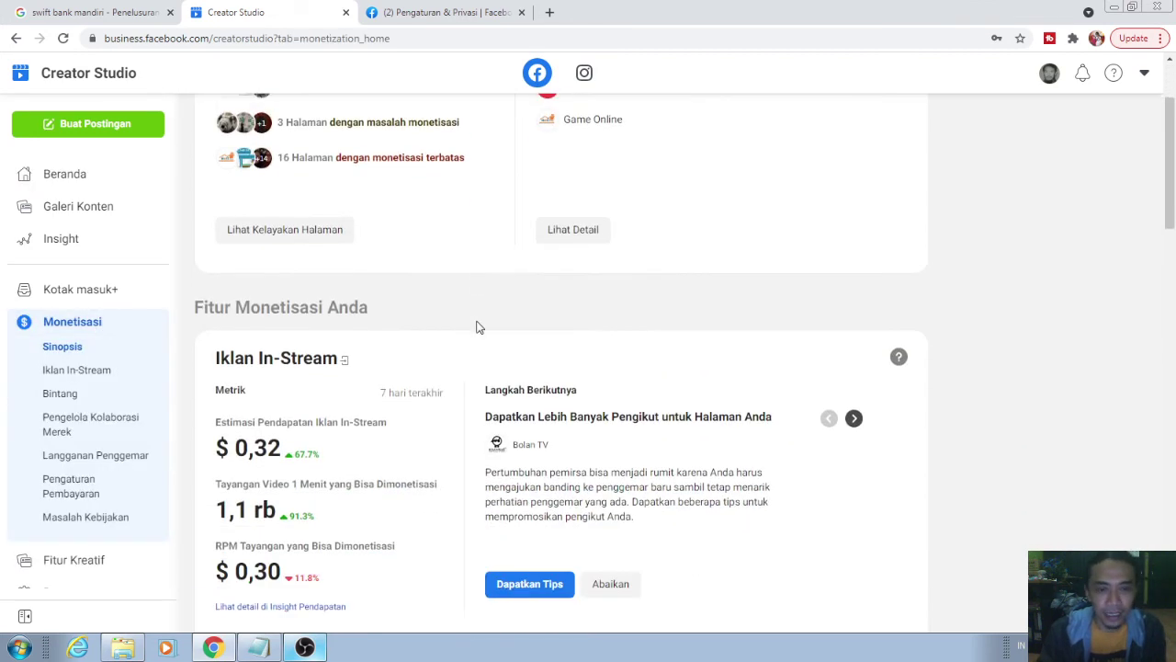
{"action": "left_click", "coordinate": [322, 230]}
{"action": "scroll", "coordinate": [635, 276], "scroll_direction": "down", "scroll_amount": 5}
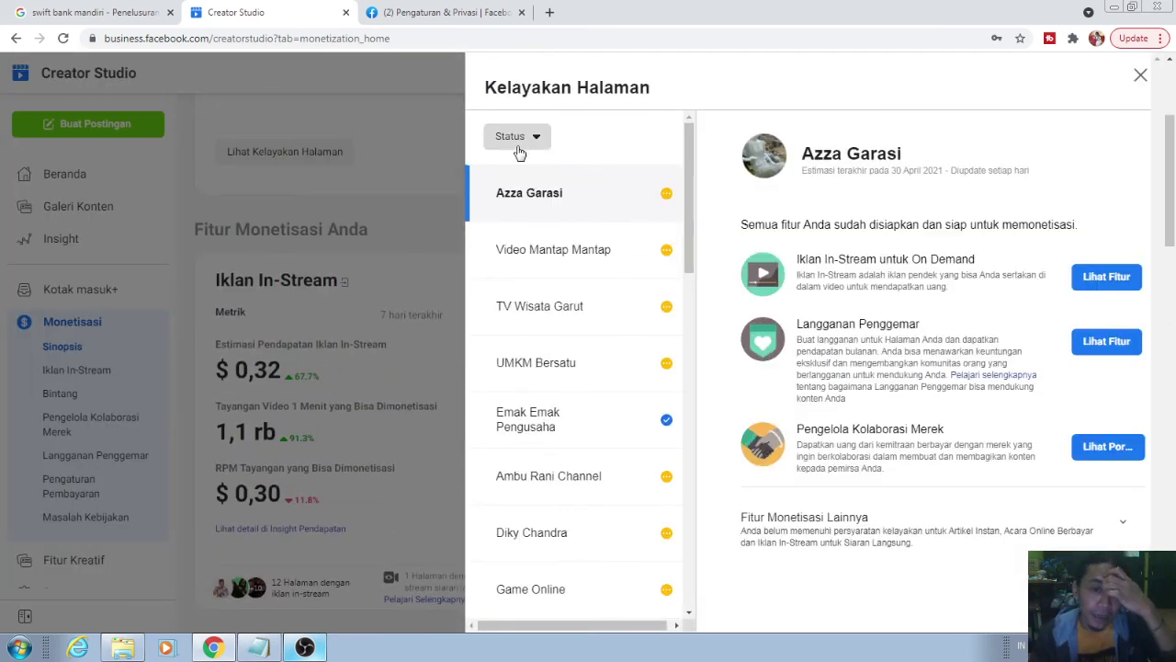
- Filter the Kelayakan Halaman list by Status to show only Masalah Kebijakan pages
{"action": "left_click", "coordinate": [517, 138]}
{"action": "left_click", "coordinate": [540, 229]}
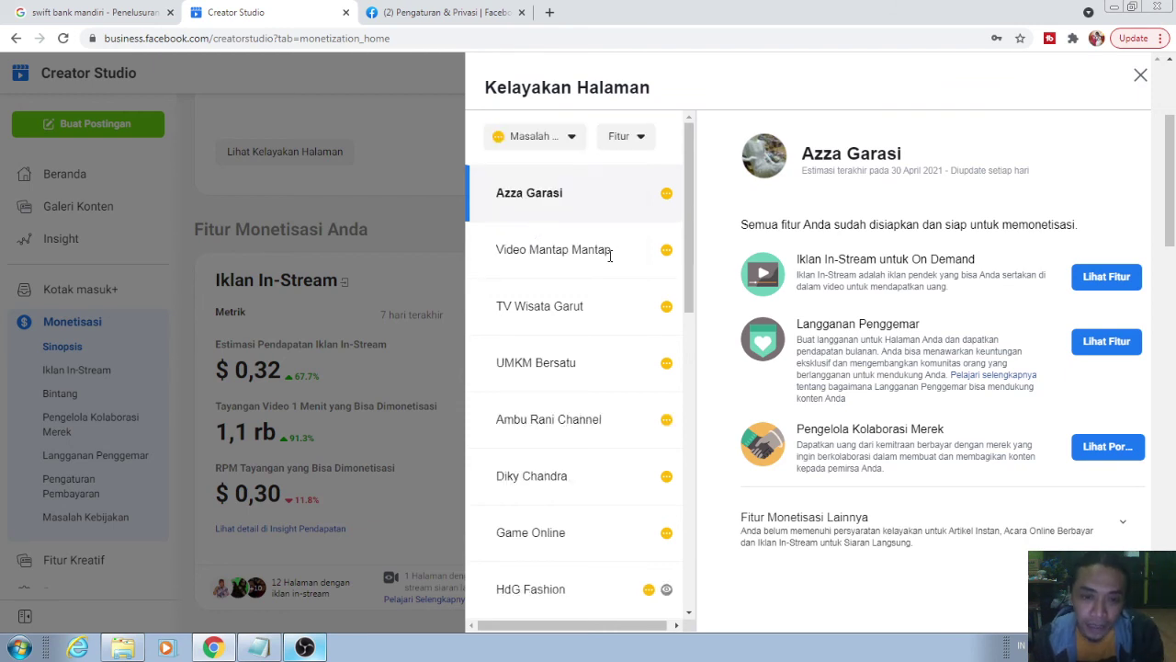
{"action": "scroll", "coordinate": [610, 256], "scroll_direction": "down", "scroll_amount": 3}
{"action": "scroll", "coordinate": [609, 262], "scroll_direction": "down", "scroll_amount": 5}
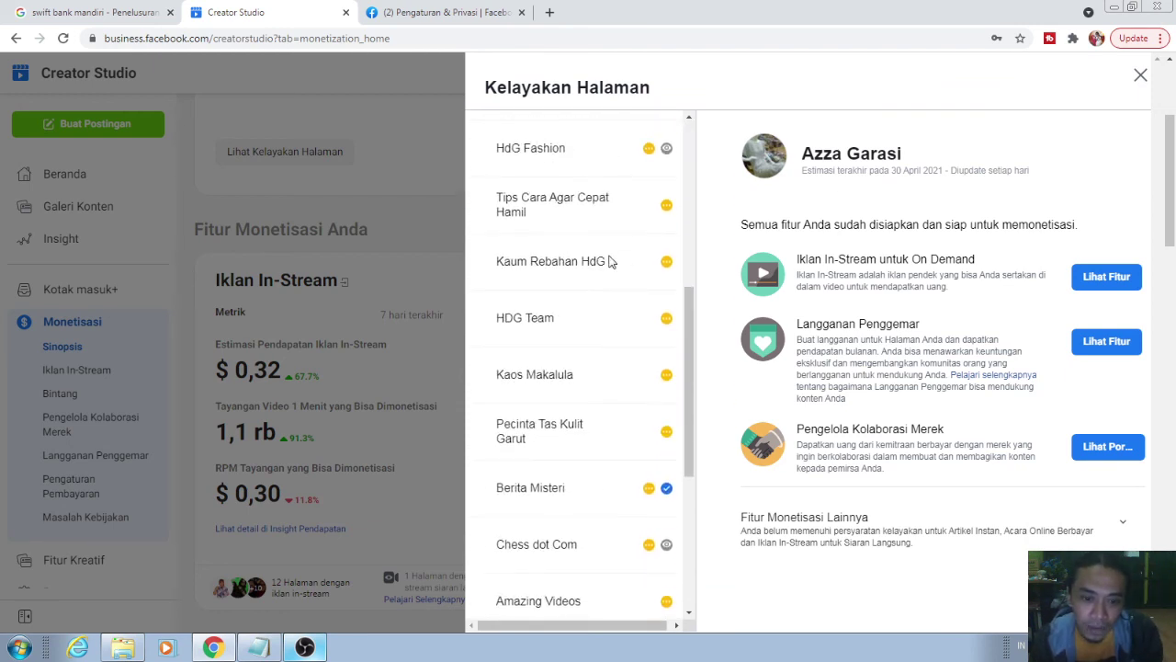
{"action": "scroll", "coordinate": [608, 262], "scroll_direction": "down", "scroll_amount": 1}
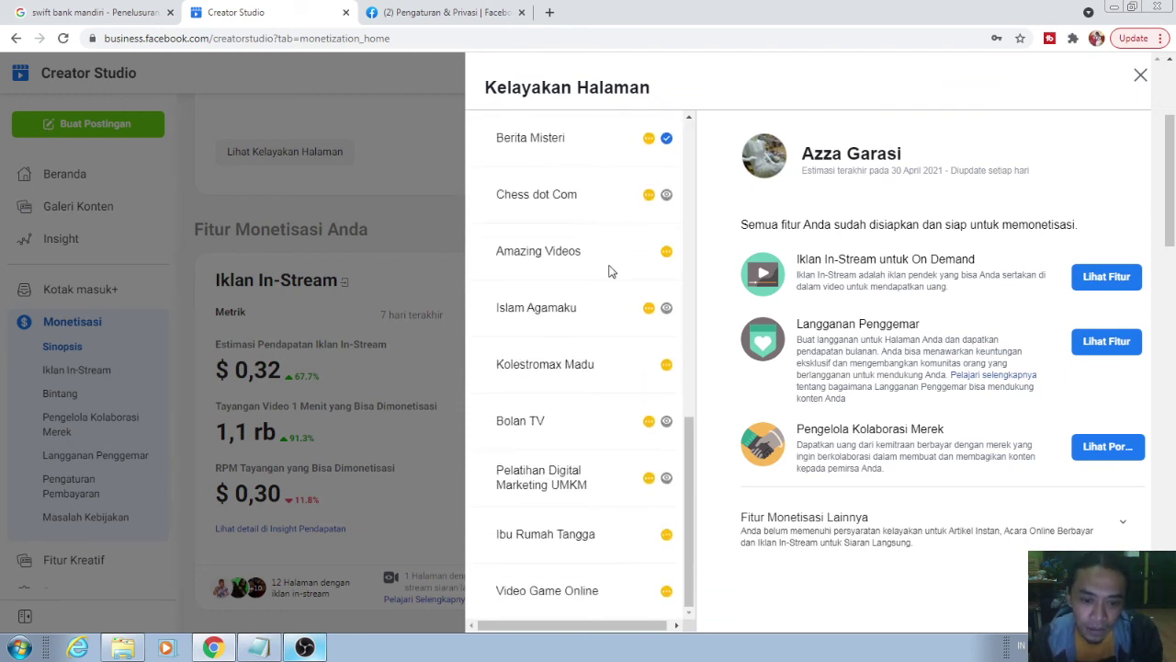
- Check Pelatihan Digital Marketing UMKM's eligibility, including the criteria for on-demand in-stream ads
{"action": "left_click", "coordinate": [580, 487]}
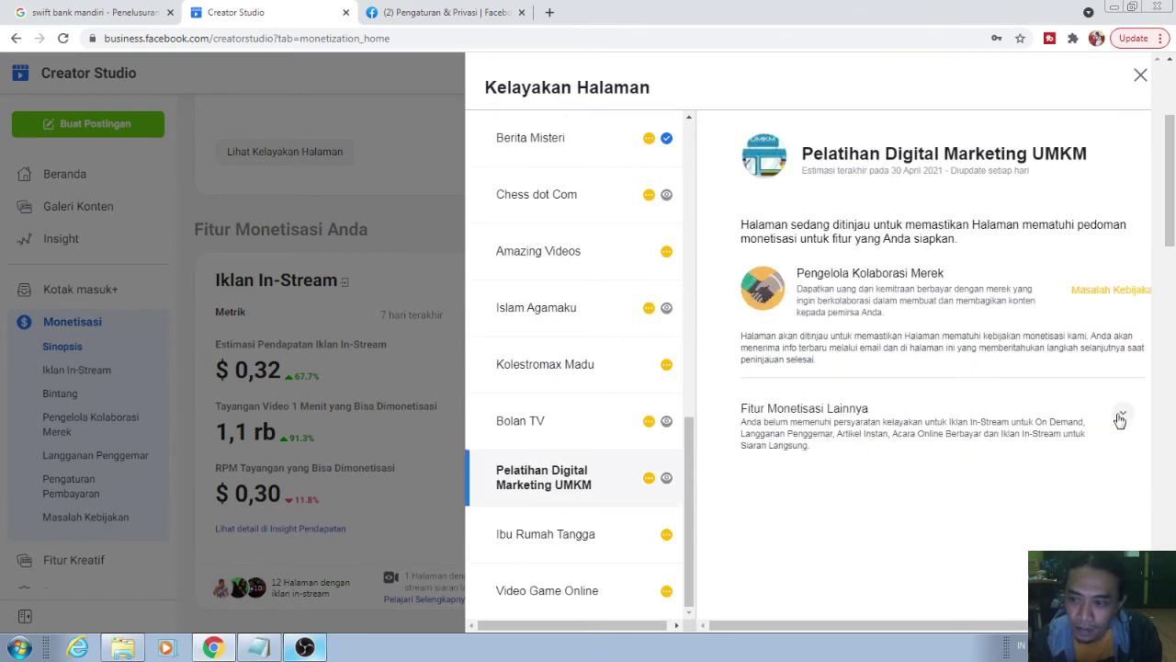
{"action": "left_click", "coordinate": [1121, 413]}
{"action": "scroll", "coordinate": [965, 386], "scroll_direction": "down", "scroll_amount": 2}
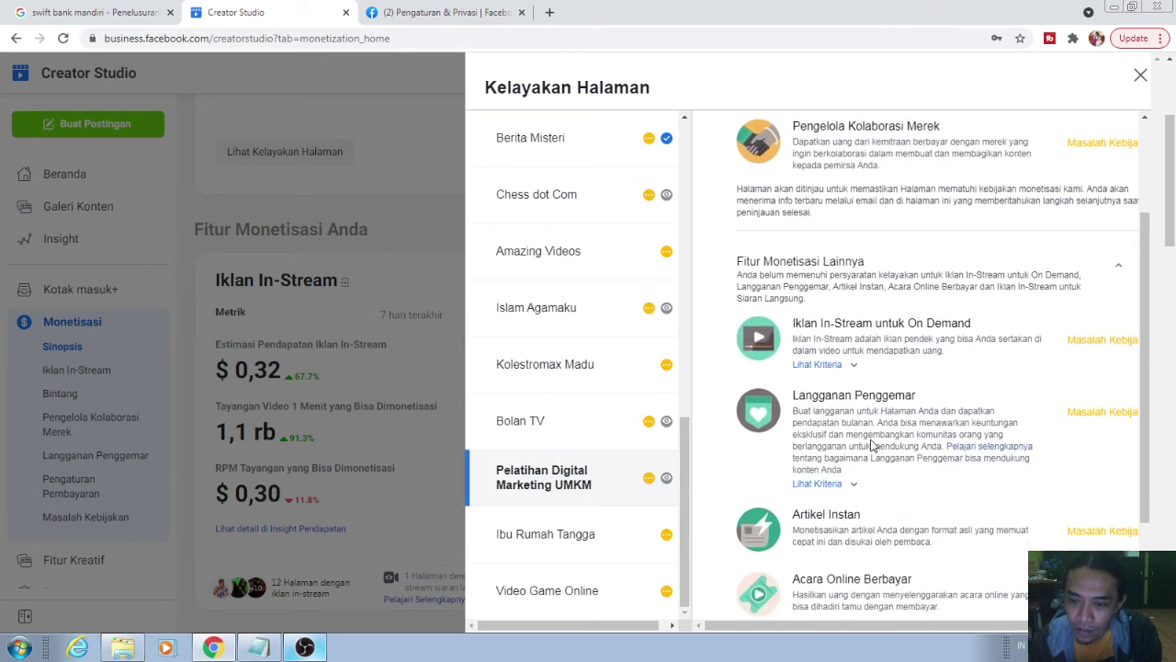
{"action": "left_click", "coordinate": [818, 365]}
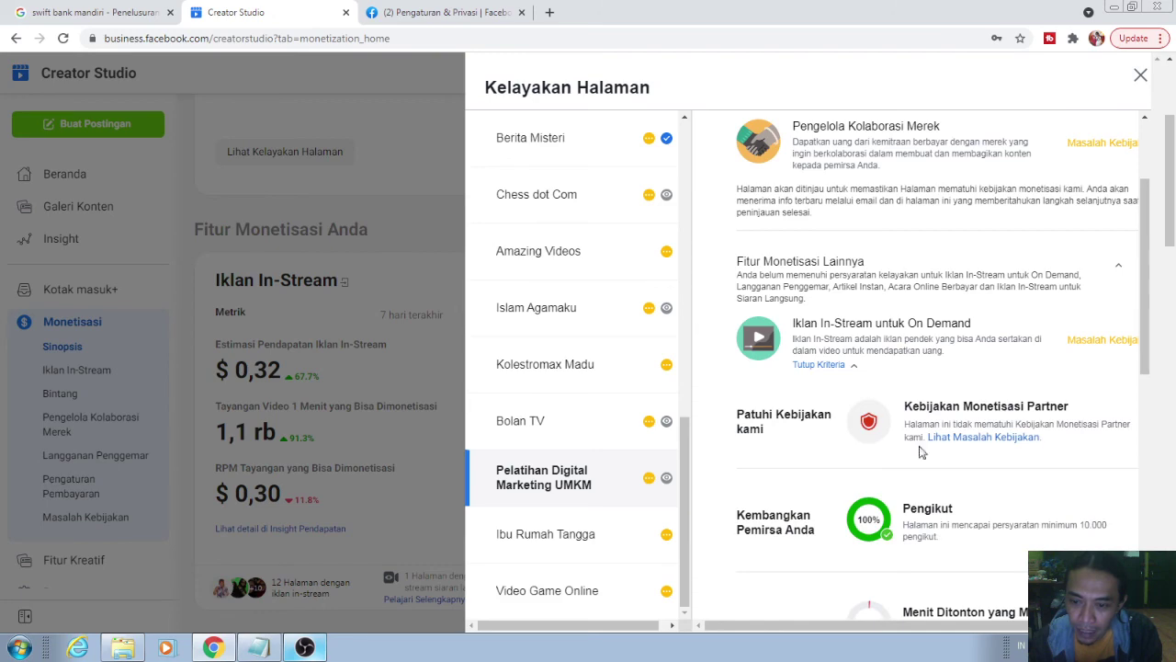
{"action": "scroll", "coordinate": [1062, 485], "scroll_direction": "down", "scroll_amount": 2}
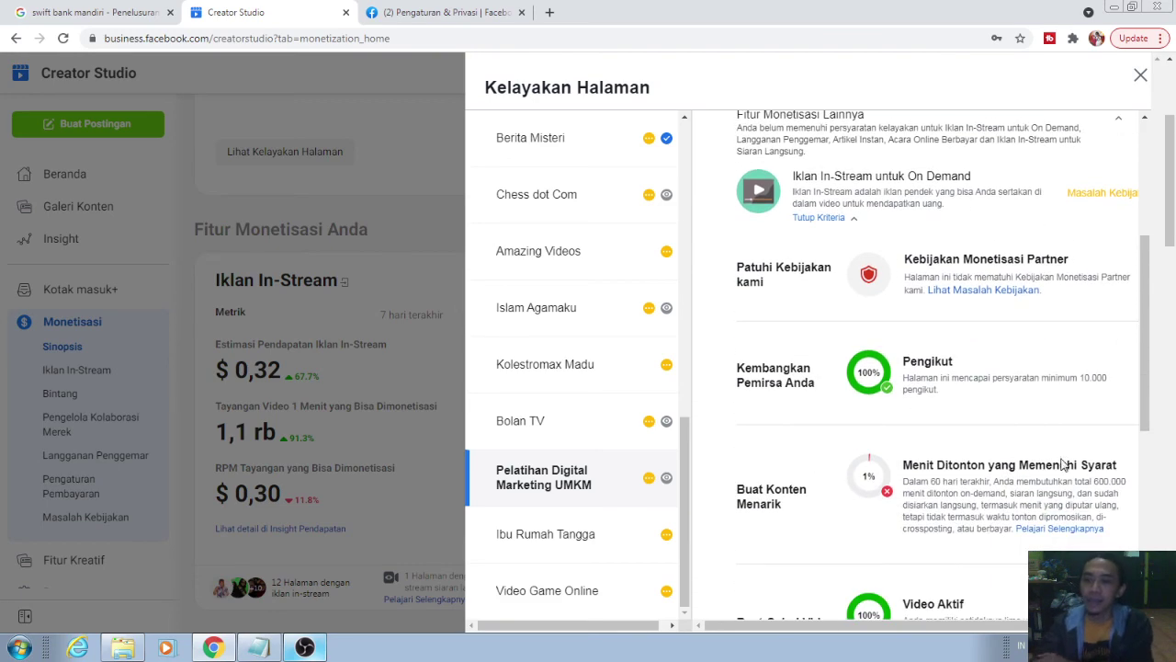
{"action": "scroll", "coordinate": [849, 367], "scroll_direction": "up", "scroll_amount": 4}
{"action": "scroll", "coordinate": [551, 297], "scroll_direction": "up", "scroll_amount": 5}
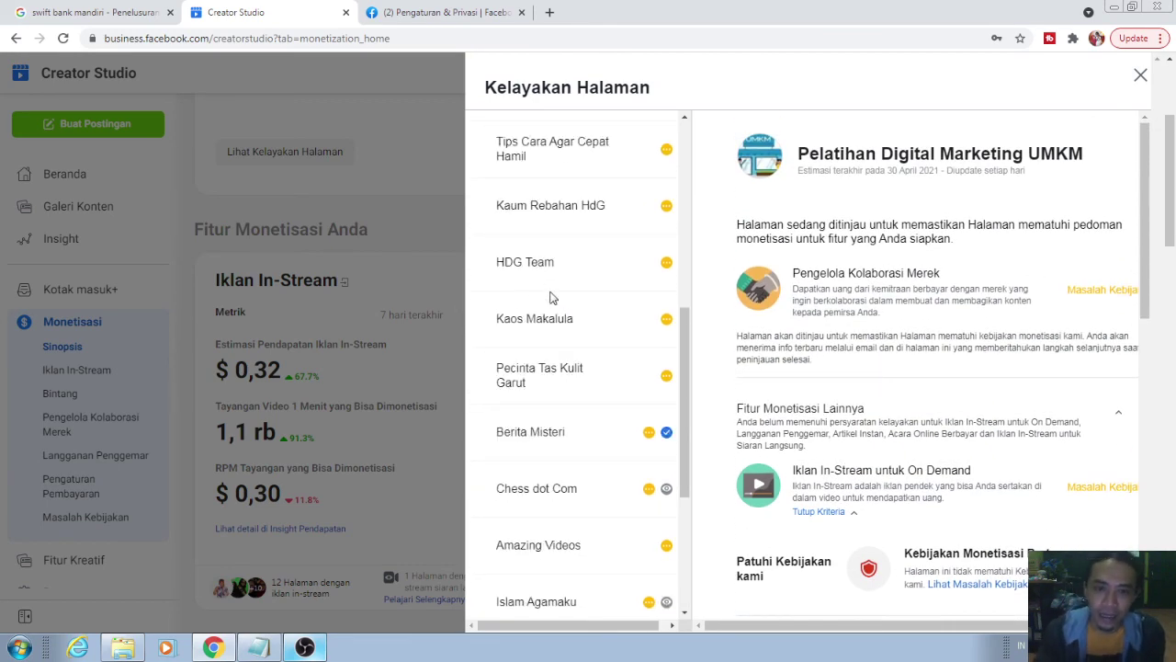
{"action": "scroll", "coordinate": [576, 359], "scroll_direction": "up", "scroll_amount": 1}
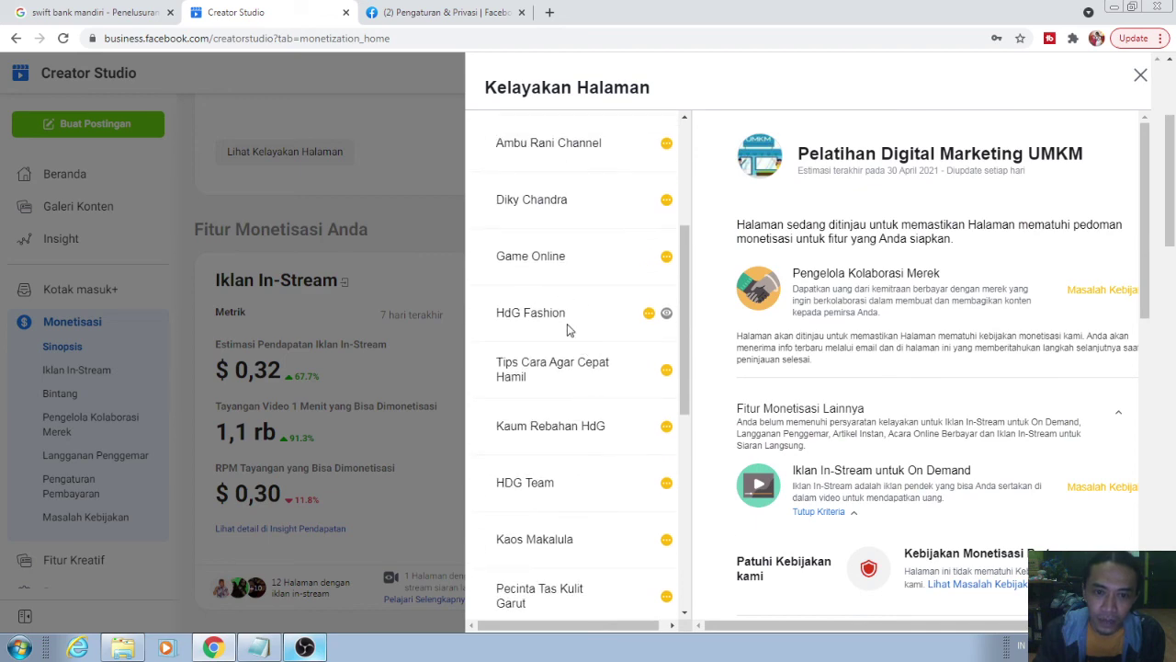
{"action": "scroll", "coordinate": [567, 329], "scroll_direction": "up", "scroll_amount": 5}
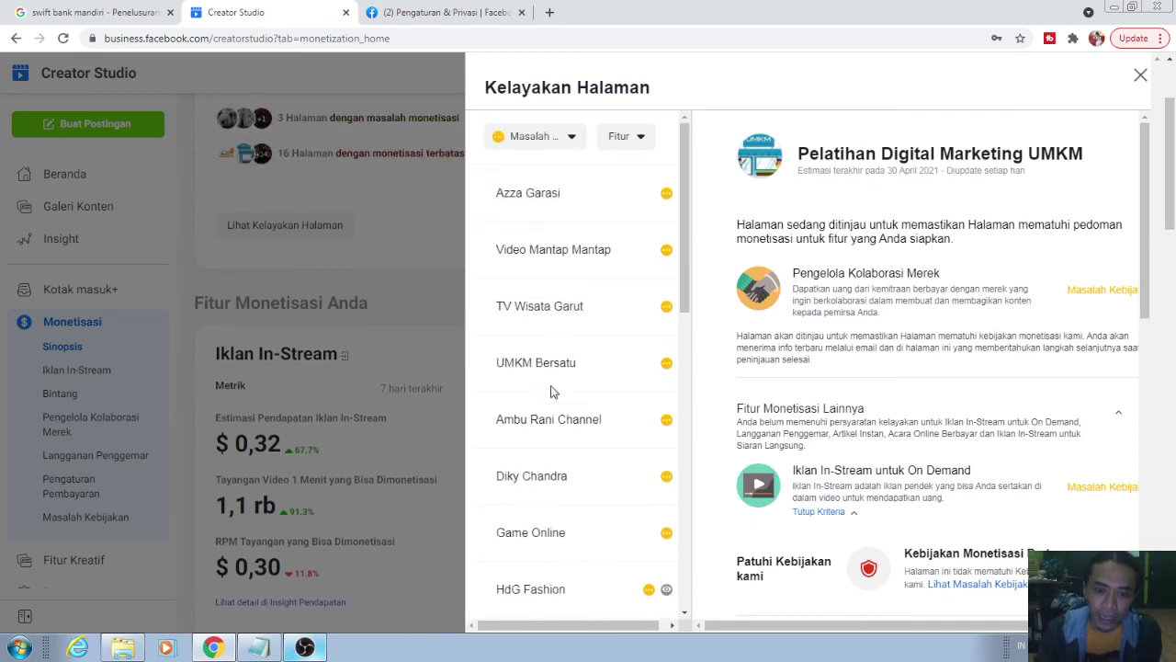
{"action": "left_click", "coordinate": [551, 413]}
{"action": "left_click", "coordinate": [539, 478]}
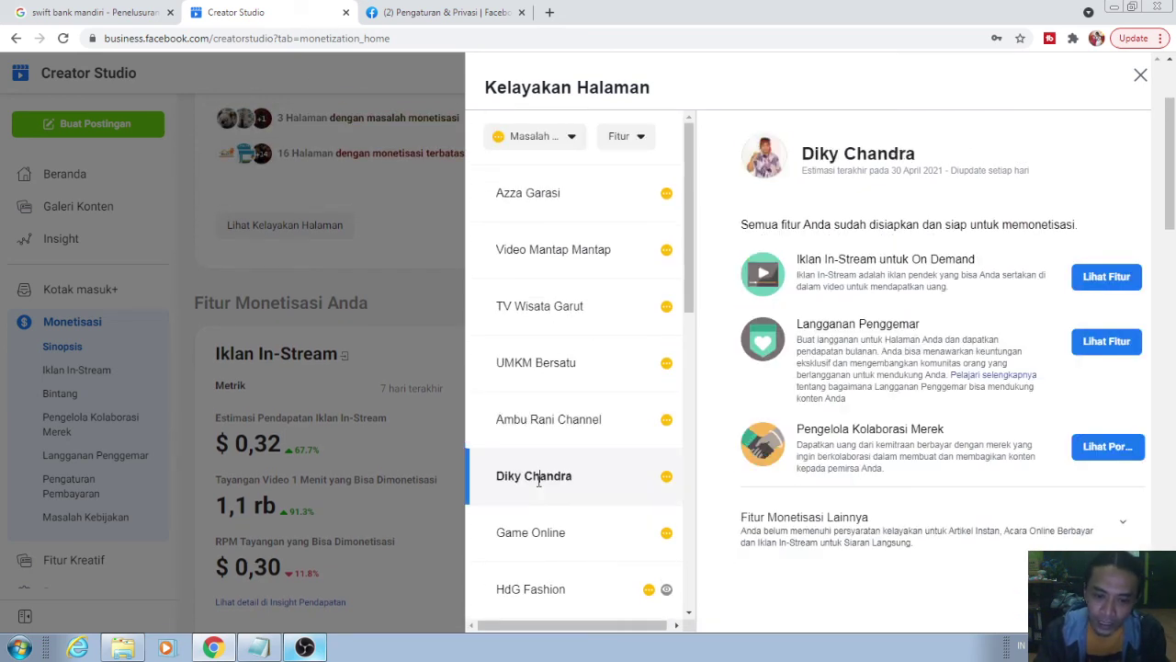
{"action": "scroll", "coordinate": [565, 421], "scroll_direction": "down", "scroll_amount": 1}
{"action": "scroll", "coordinate": [565, 423], "scroll_direction": "up", "scroll_amount": 1}
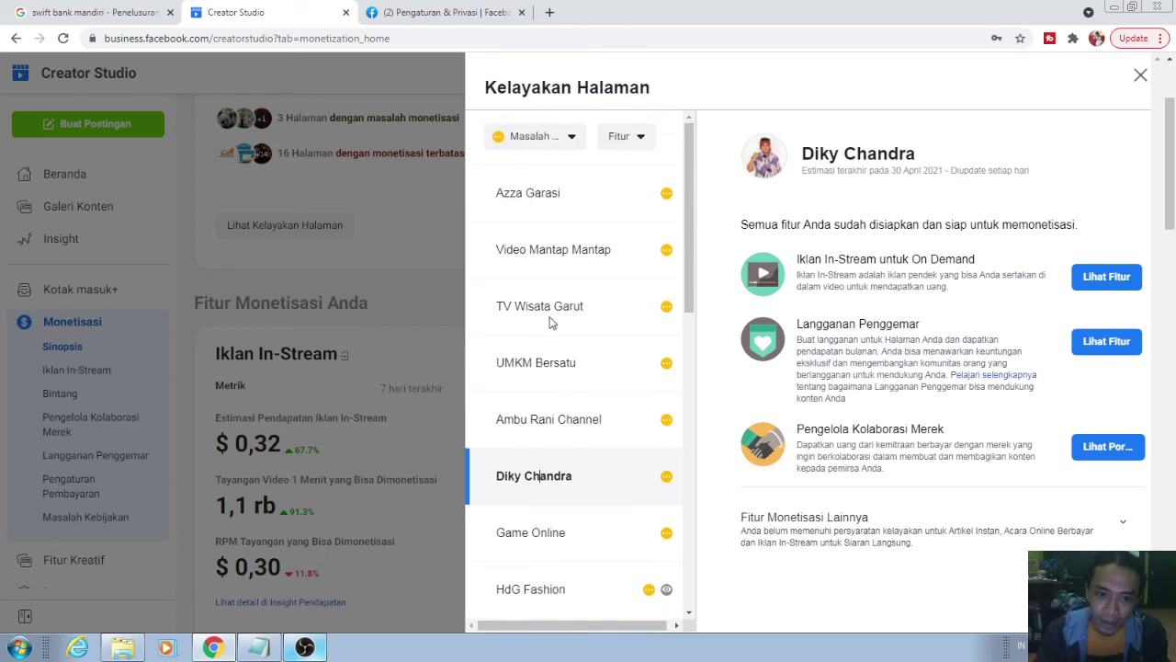
{"action": "left_click", "coordinate": [550, 193]}
{"action": "scroll", "coordinate": [578, 312], "scroll_direction": "down", "scroll_amount": 5}
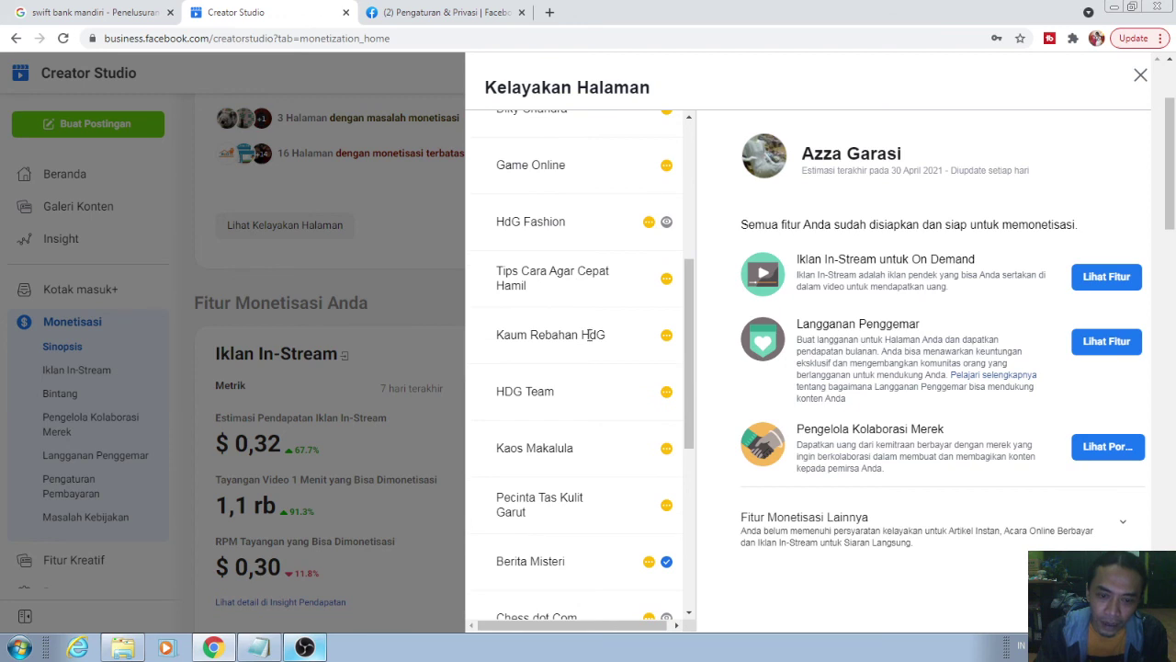
{"action": "left_click", "coordinate": [593, 337]}
{"action": "scroll", "coordinate": [564, 399], "scroll_direction": "down", "scroll_amount": 2}
- Review eligibility for Berita Misteri, Islam Agamaku and Bolan TV, then close the eligibility panel
{"action": "left_click", "coordinate": [559, 413]}
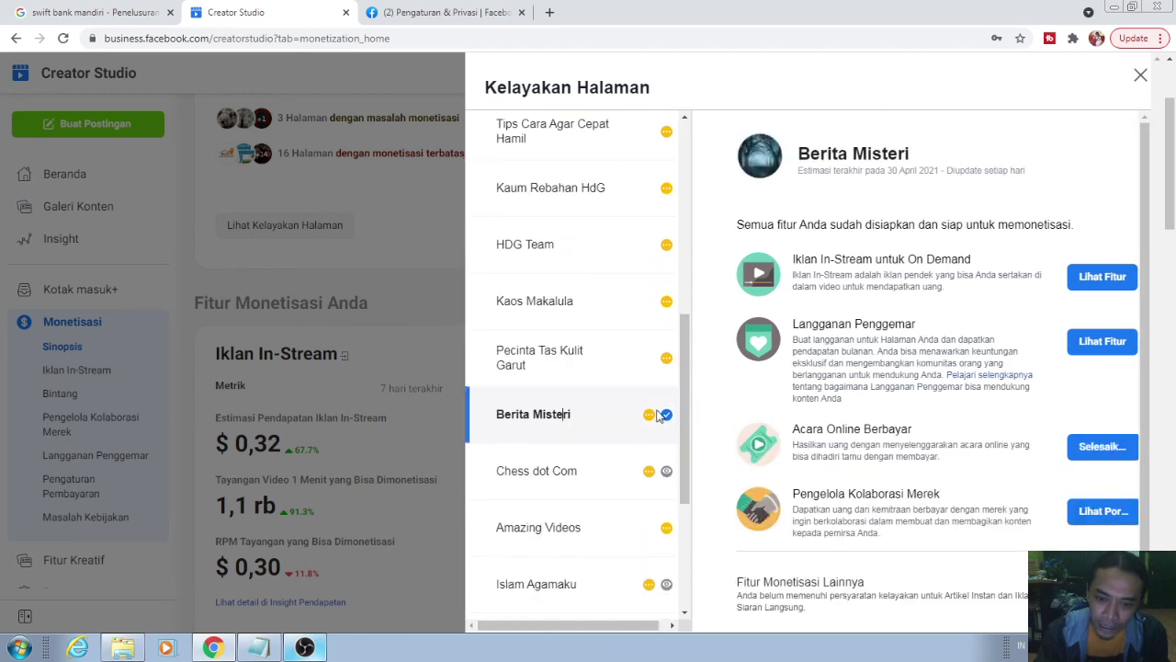
{"action": "scroll", "coordinate": [599, 448], "scroll_direction": "down", "scroll_amount": 2}
{"action": "scroll", "coordinate": [599, 447], "scroll_direction": "down", "scroll_amount": 2}
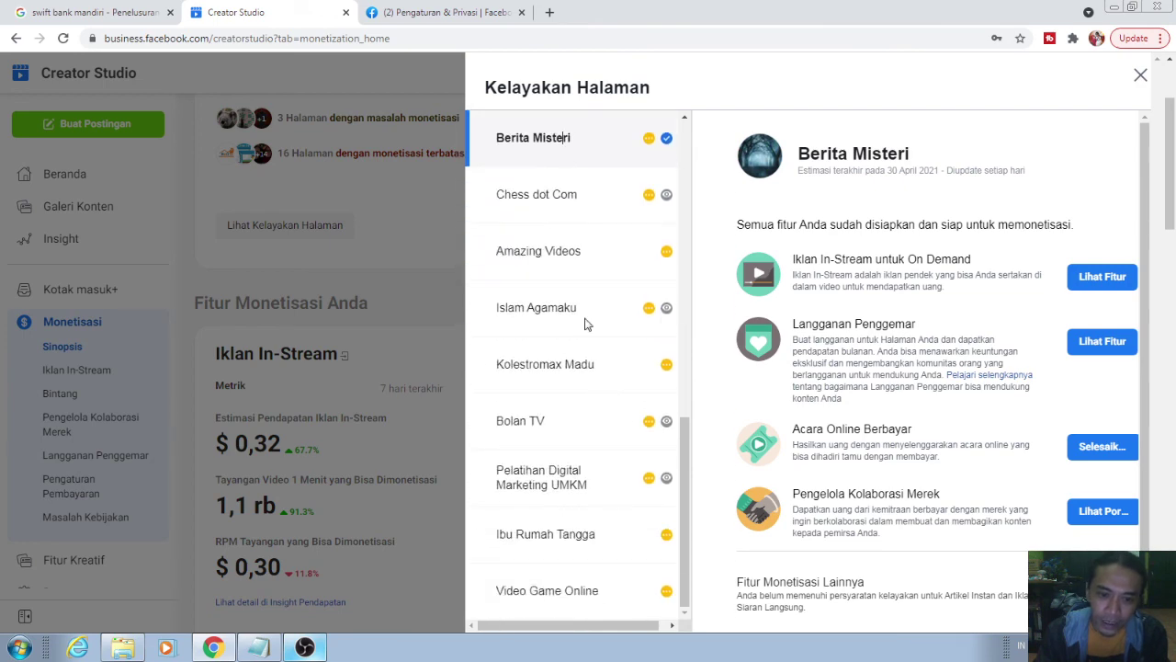
{"action": "left_click", "coordinate": [582, 312]}
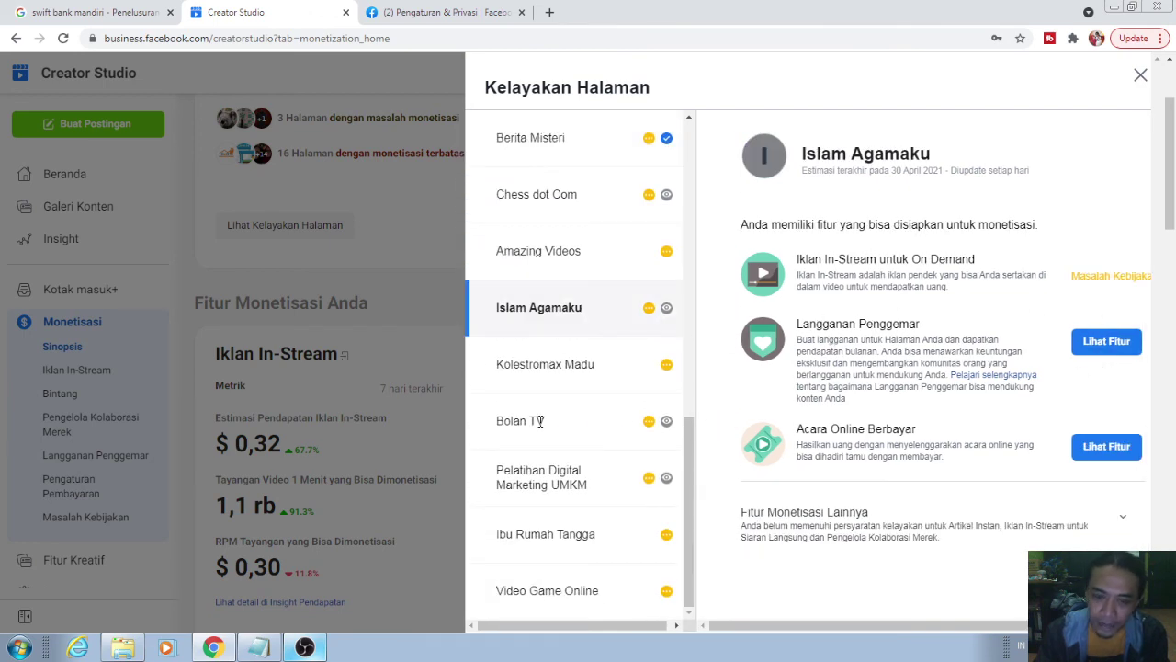
{"action": "scroll", "coordinate": [588, 429], "scroll_direction": "down", "scroll_amount": 2}
{"action": "left_click", "coordinate": [592, 421]}
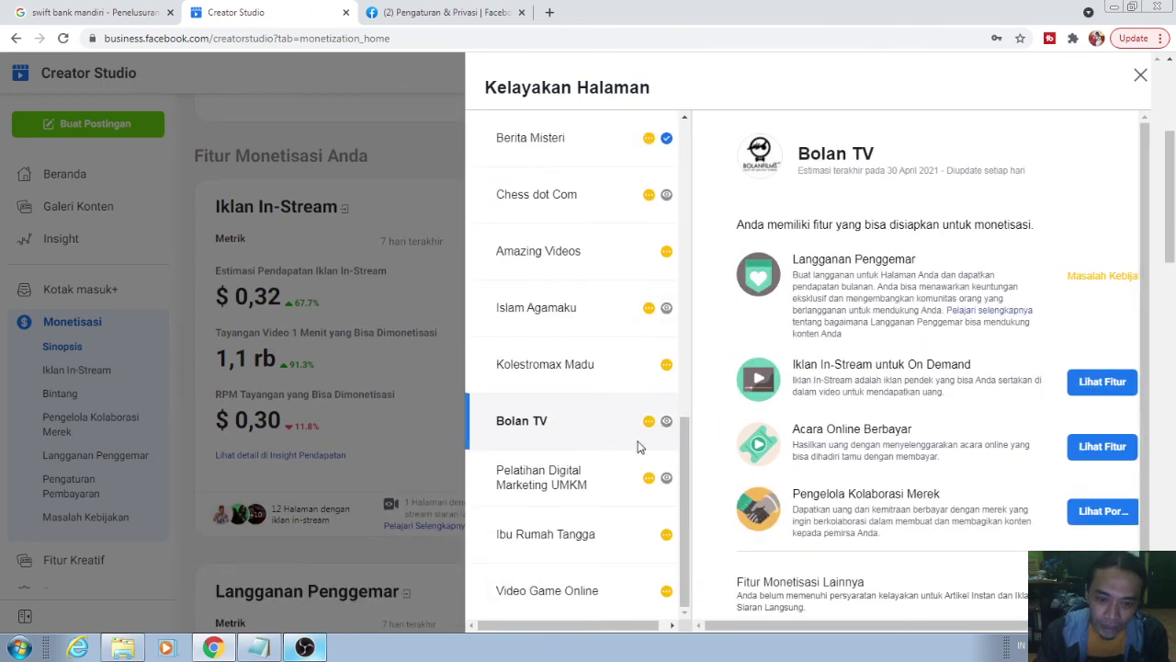
{"action": "scroll", "coordinate": [612, 423], "scroll_direction": "down", "scroll_amount": 4}
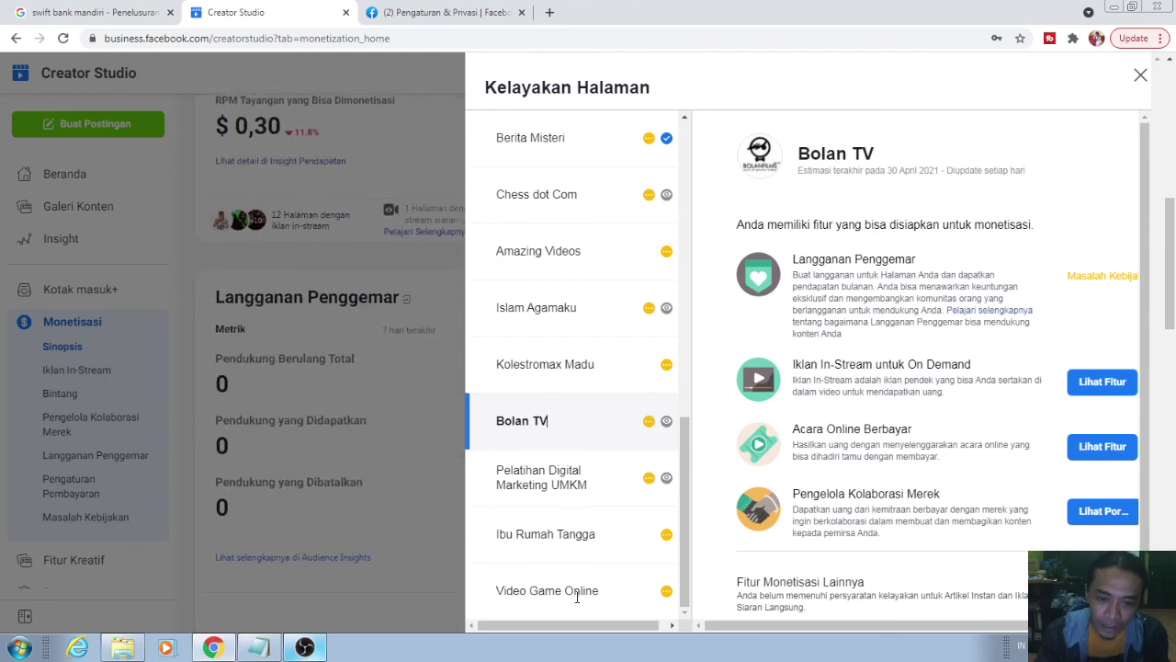
{"action": "scroll", "coordinate": [562, 357], "scroll_direction": "up", "scroll_amount": 3}
{"action": "scroll", "coordinate": [551, 308], "scroll_direction": "up", "scroll_amount": 4}
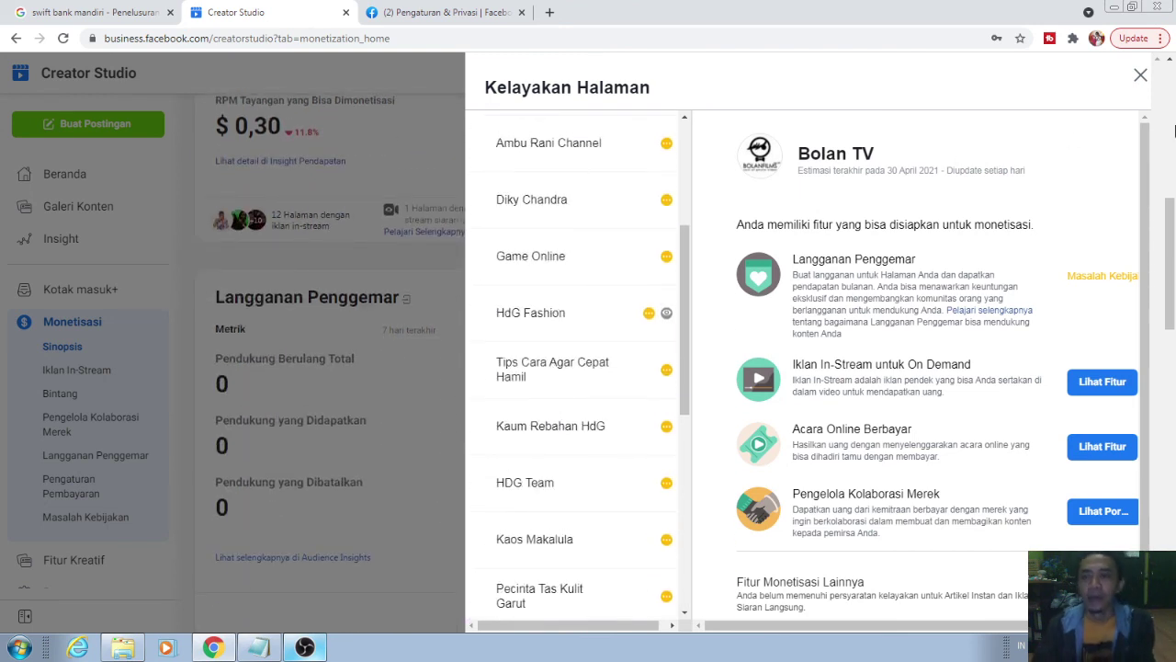
{"action": "left_click", "coordinate": [1141, 75]}
{"action": "scroll", "coordinate": [479, 353], "scroll_direction": "up", "scroll_amount": 6}
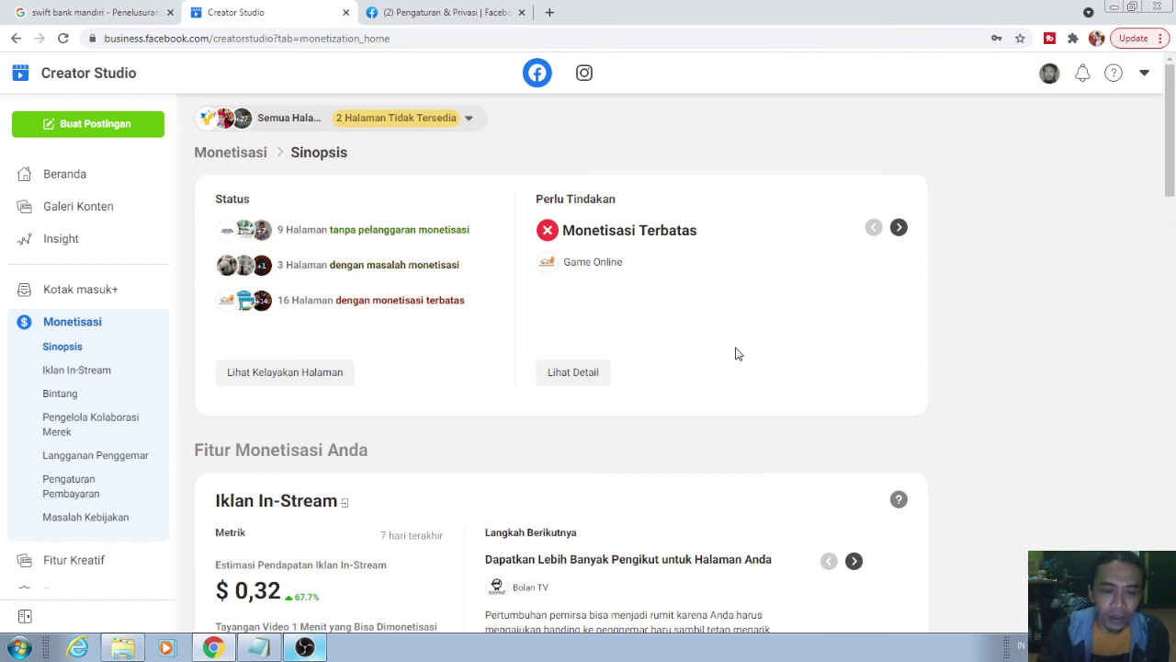
{"action": "scroll", "coordinate": [736, 354], "scroll_direction": "down", "scroll_amount": 3}
{"action": "scroll", "coordinate": [737, 353], "scroll_direction": "up", "scroll_amount": 3}
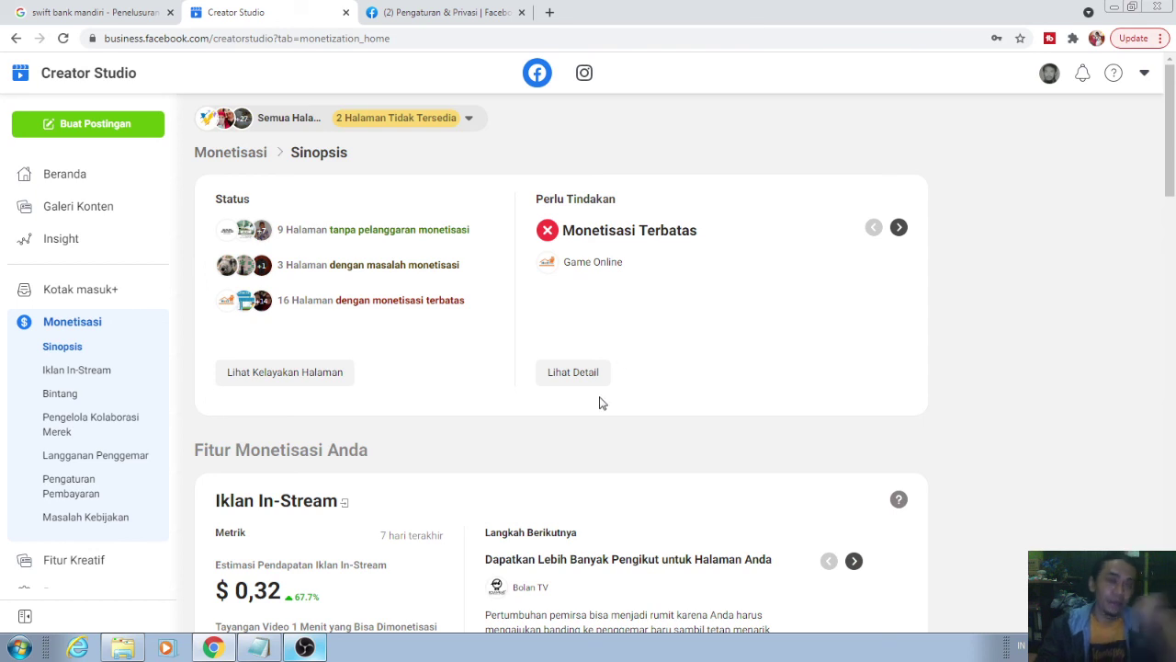
{"action": "scroll", "coordinate": [606, 404], "scroll_direction": "down", "scroll_amount": 2}
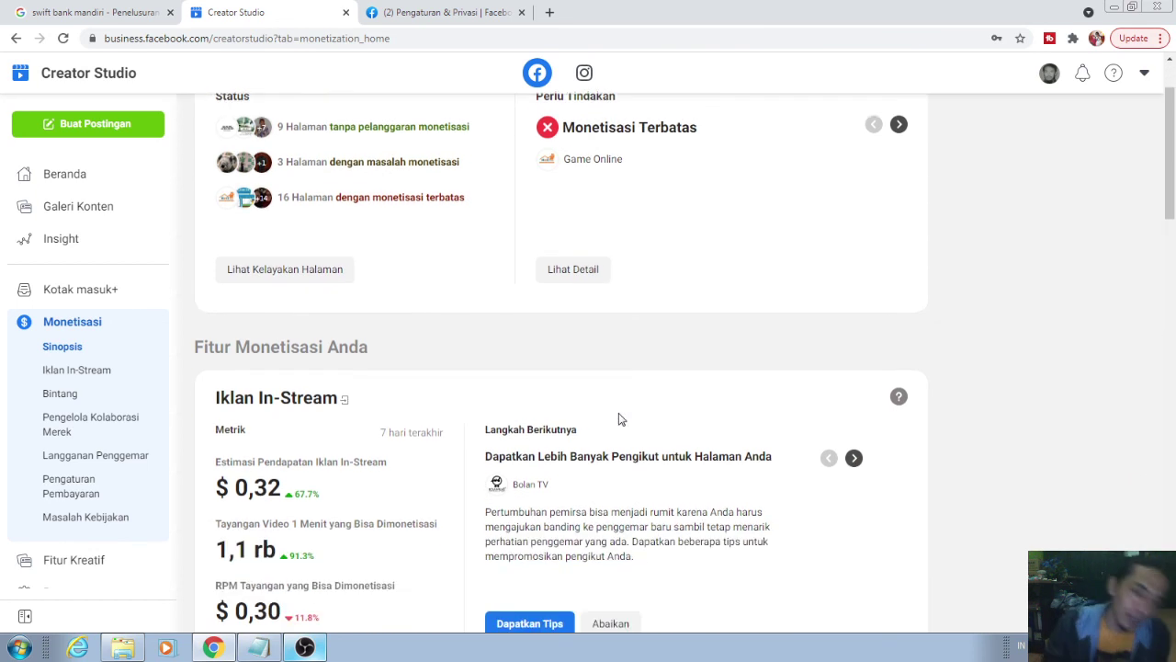
{"action": "scroll", "coordinate": [588, 368], "scroll_direction": "up", "scroll_amount": 2}
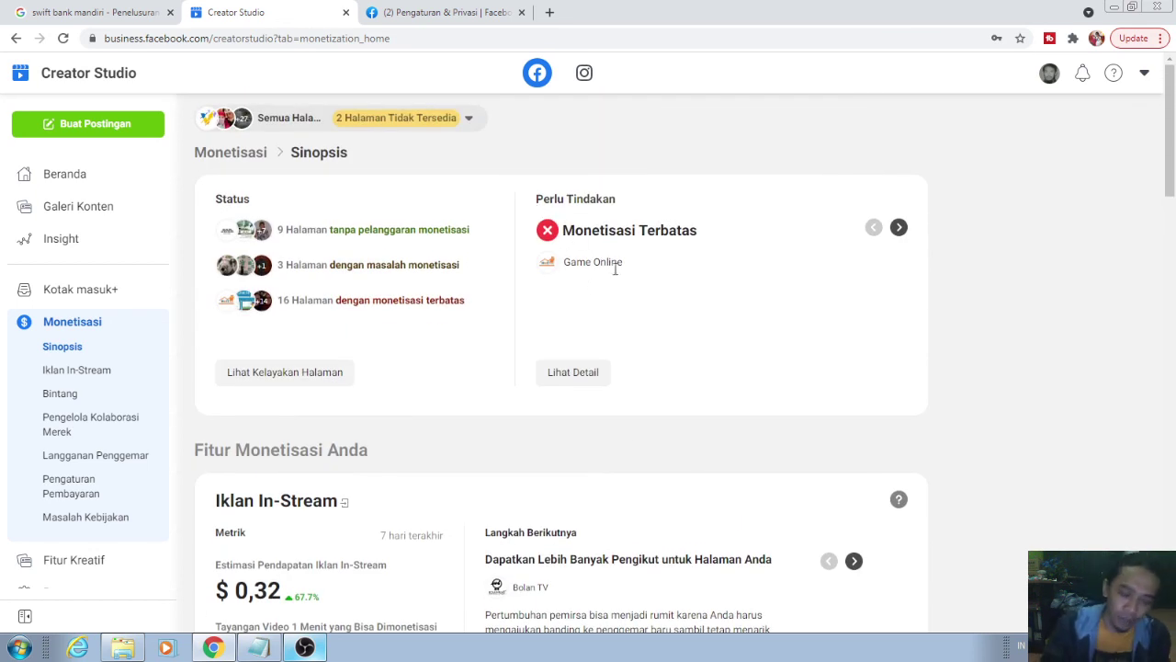
{"action": "scroll", "coordinate": [726, 288], "scroll_direction": "down", "scroll_amount": 1}
{"action": "scroll", "coordinate": [726, 288], "scroll_direction": "down", "scroll_amount": 1}
{"action": "scroll", "coordinate": [727, 284], "scroll_direction": "up", "scroll_amount": 2}
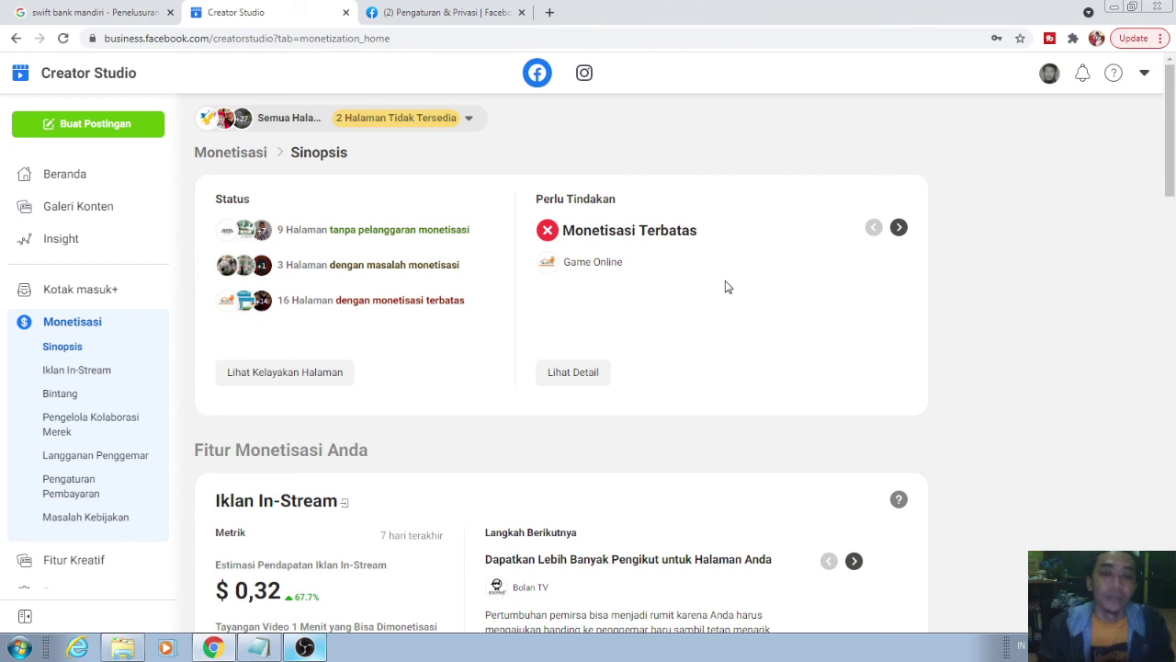
{"action": "scroll", "coordinate": [725, 287], "scroll_direction": "down", "scroll_amount": 2}
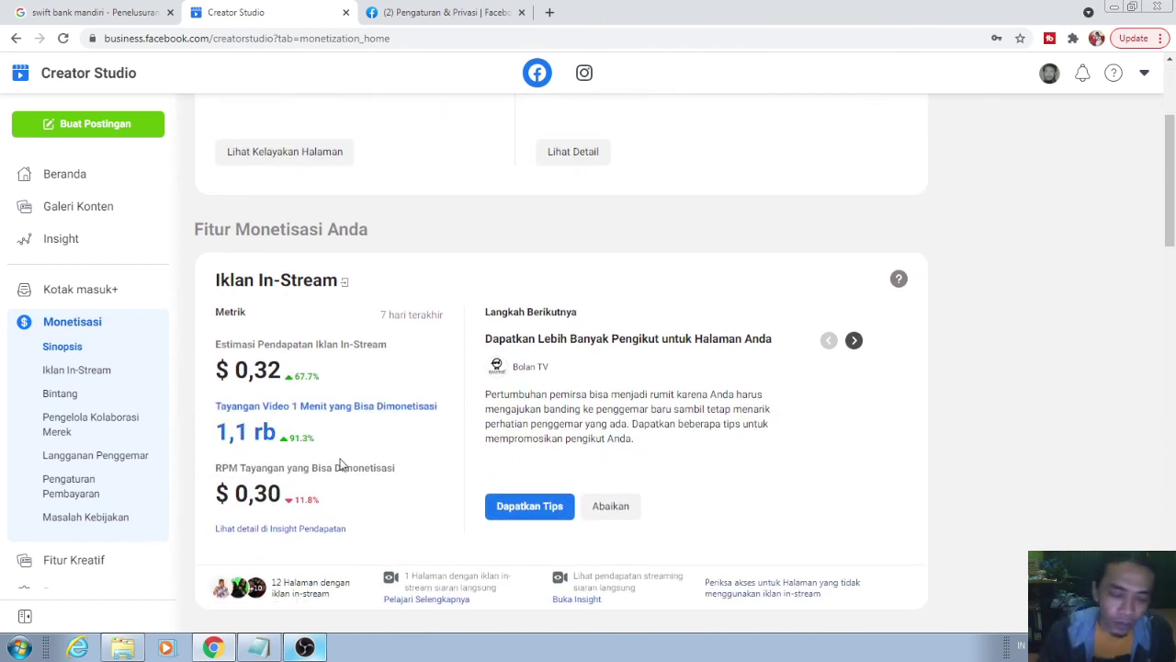